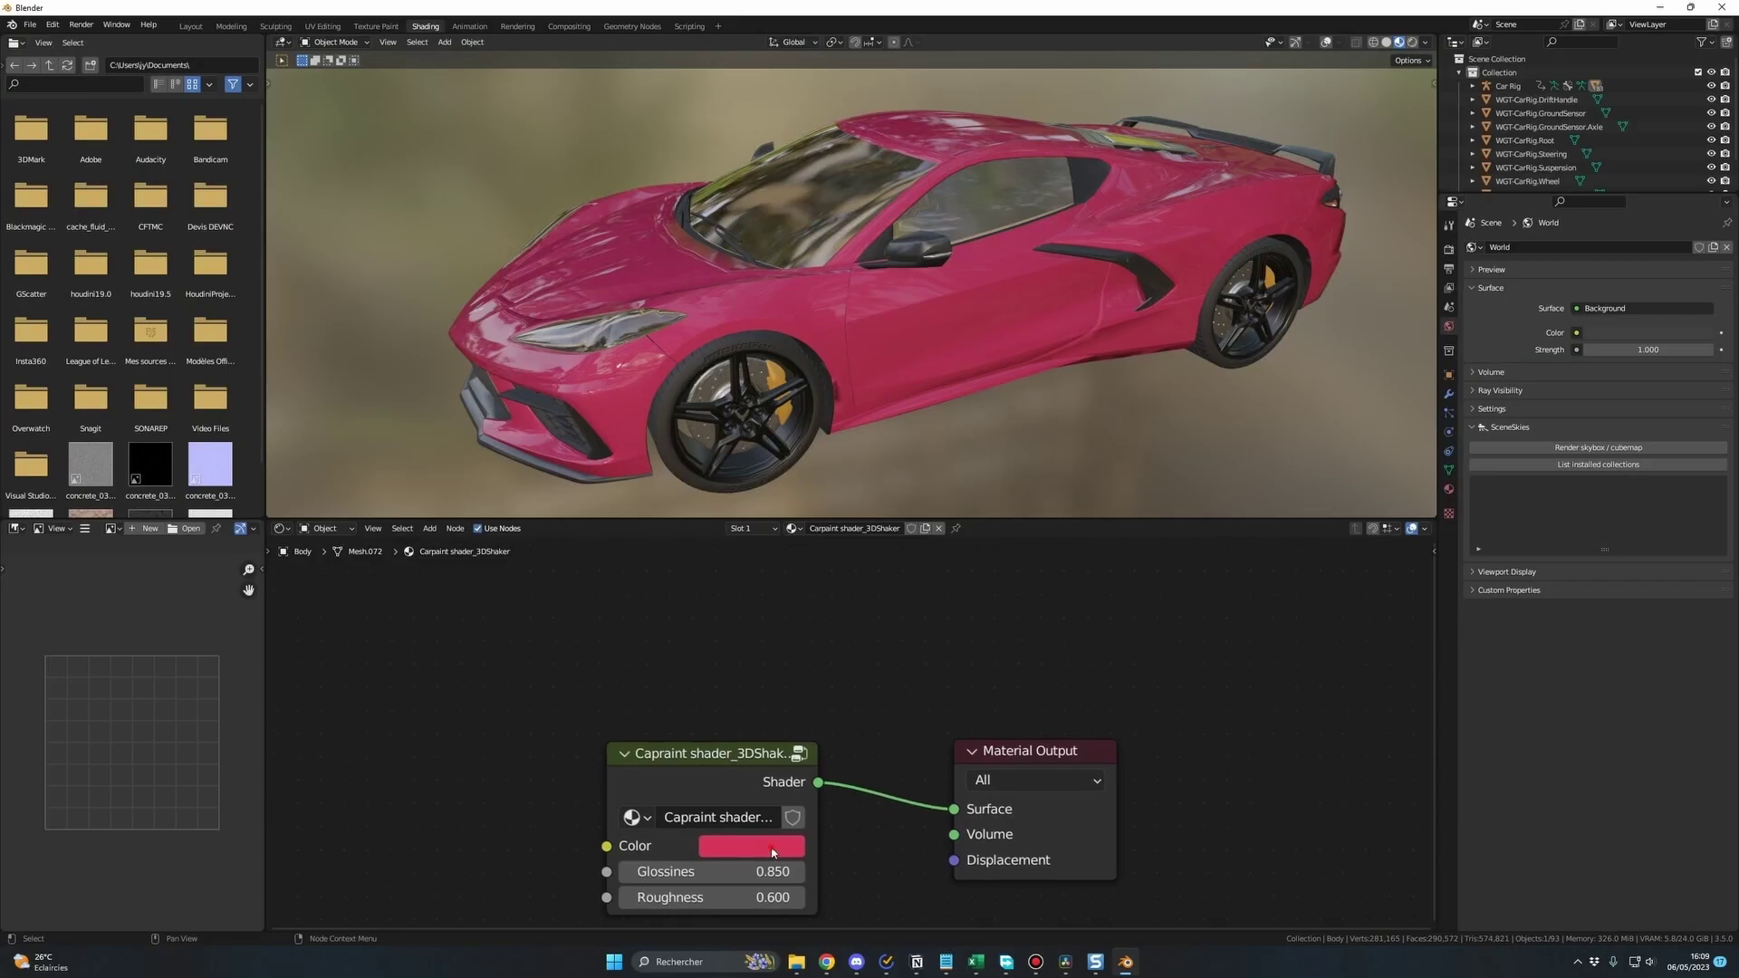
# - Darken the car paint to near-black purple, then open Chapter I's '3- Add objects' lecture
pyautogui.click(752, 845)
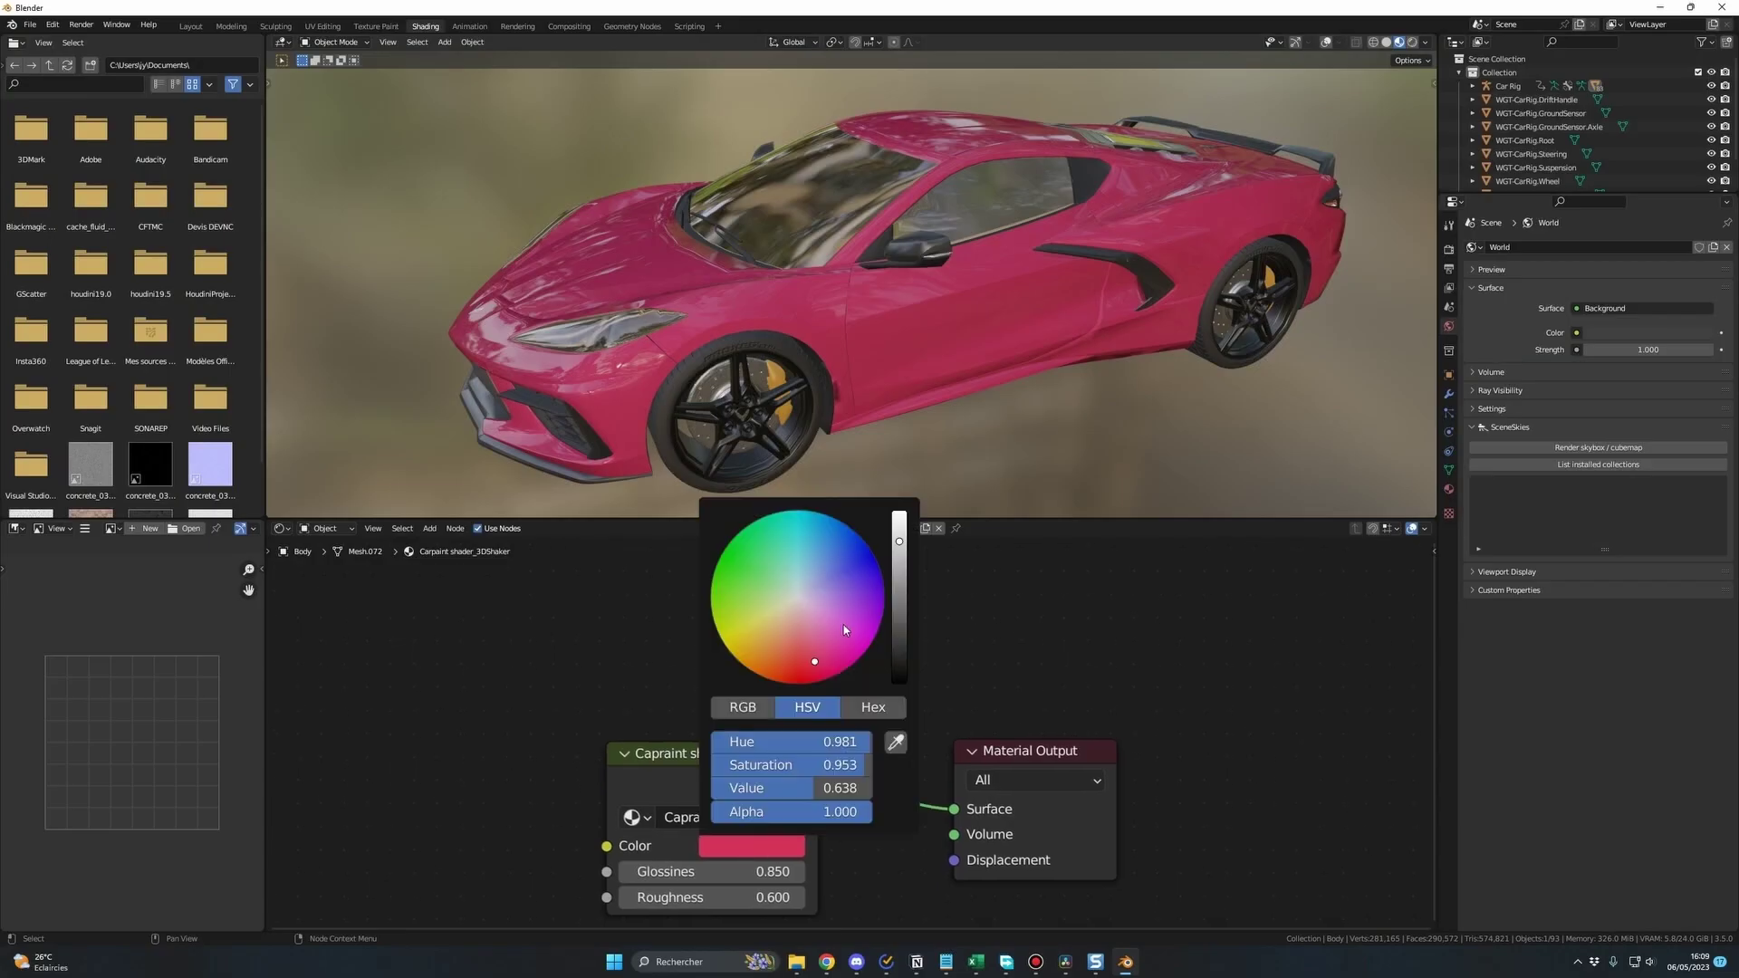
pyautogui.moveTo(822, 630); pyautogui.dragTo(852, 653)
pyautogui.moveTo(898, 540); pyautogui.dragTo(899, 675)
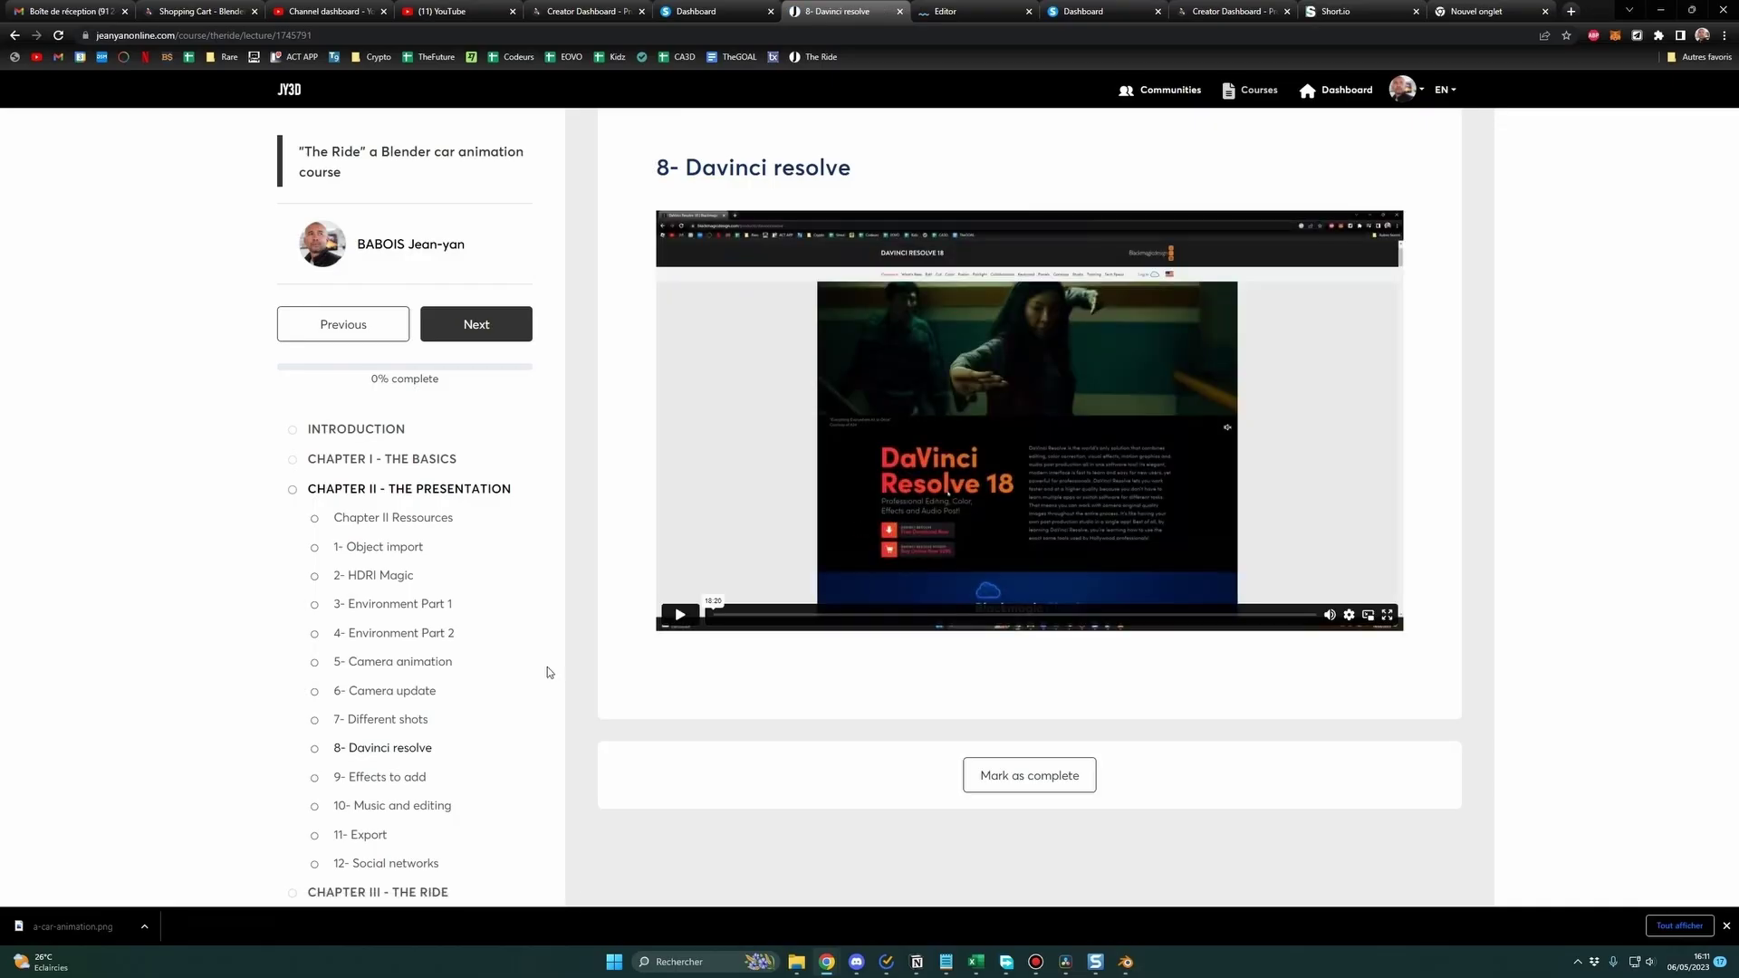
pyautogui.click(357, 459)
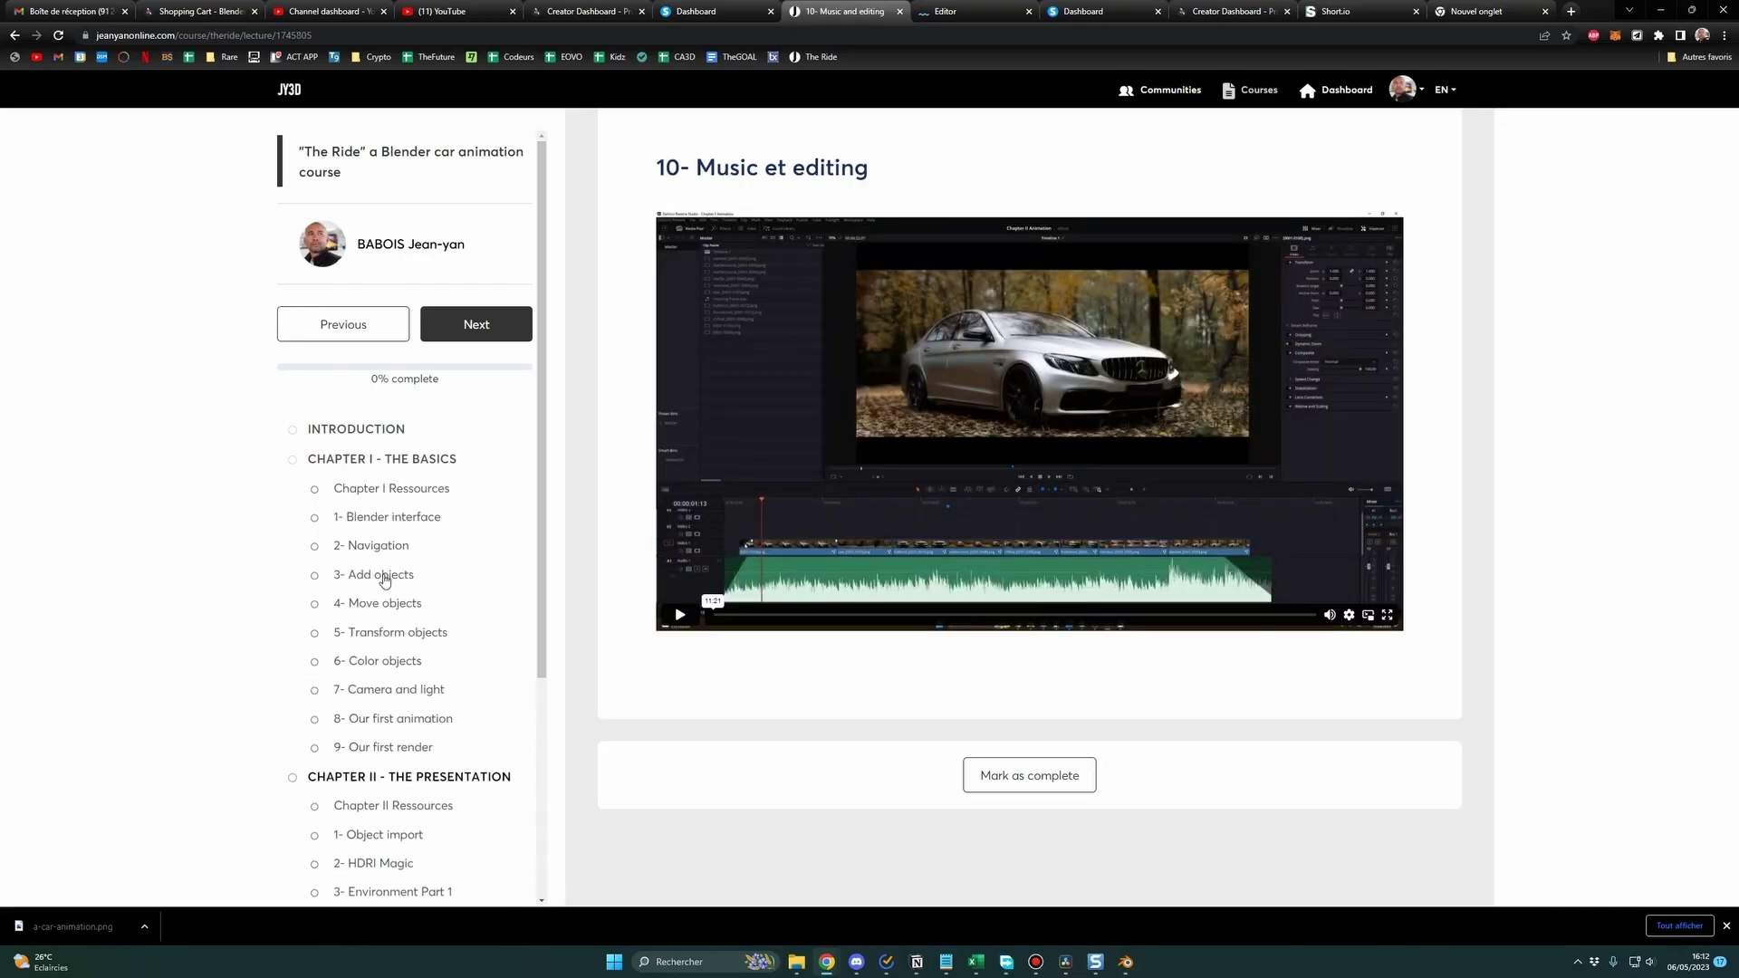
pyautogui.click(384, 574)
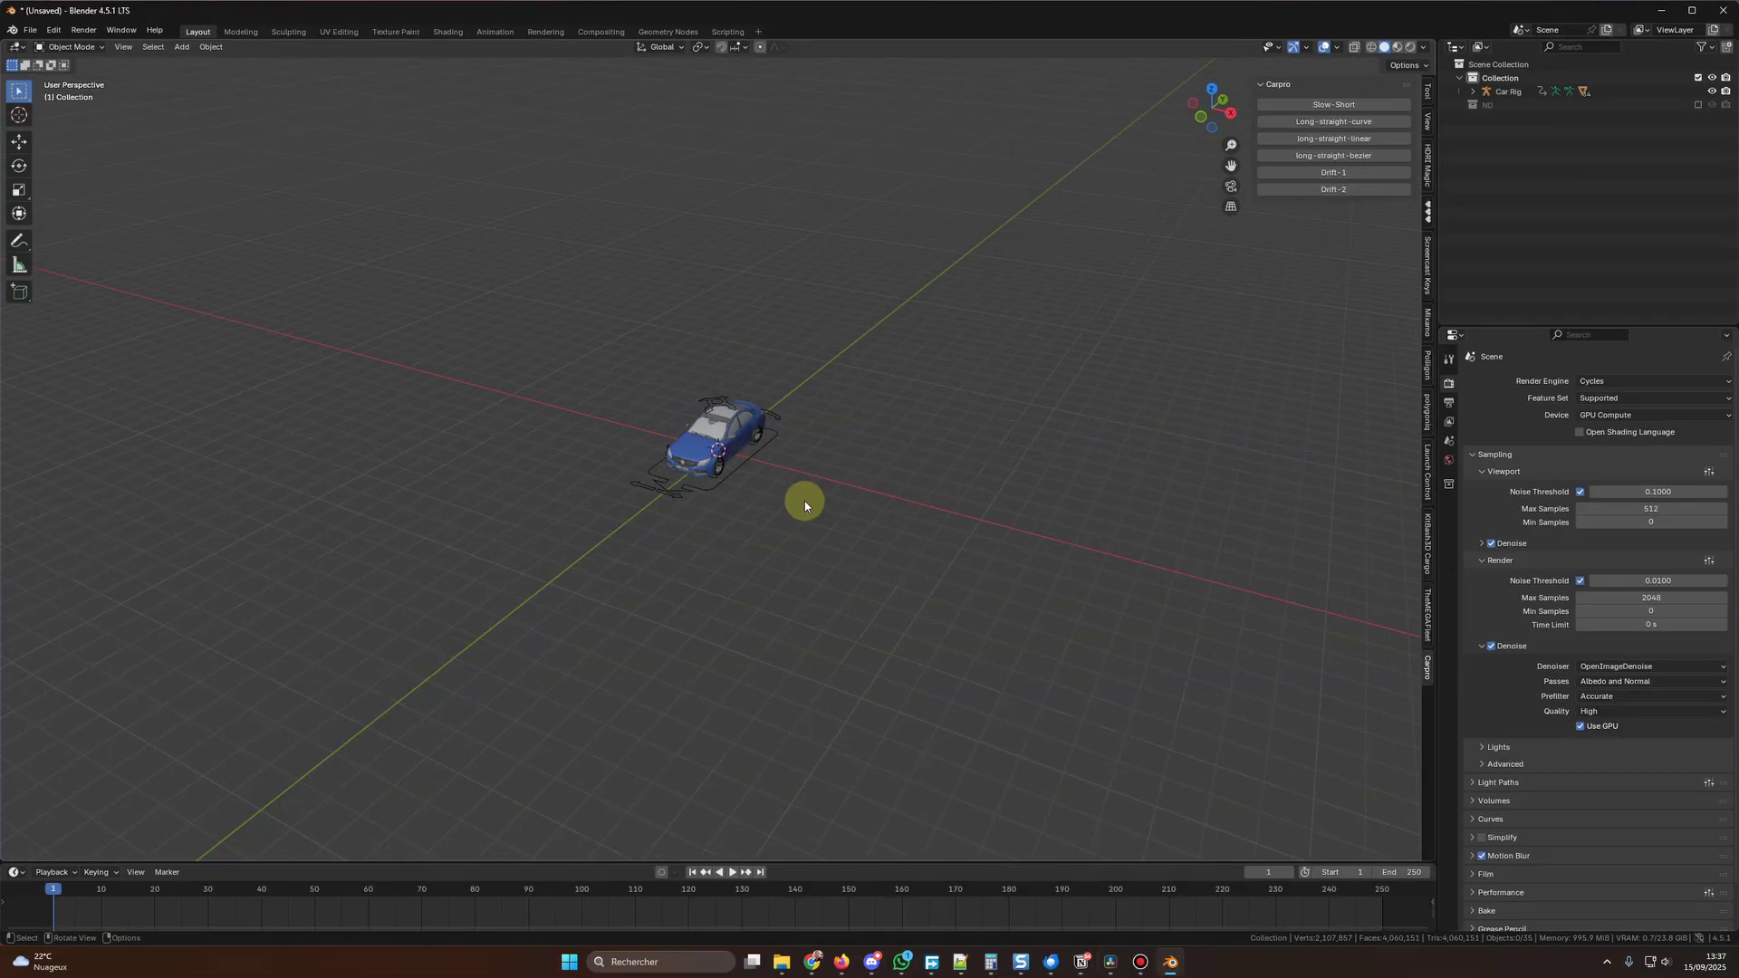
# - Apply the Carpro Drift-2 preset to the car rig and watch the drive animation
pyautogui.click(1331, 190)
pyautogui.press('space')
pyautogui.moveTo(915, 502); pyautogui.dragTo(1103, 492, button='middle')
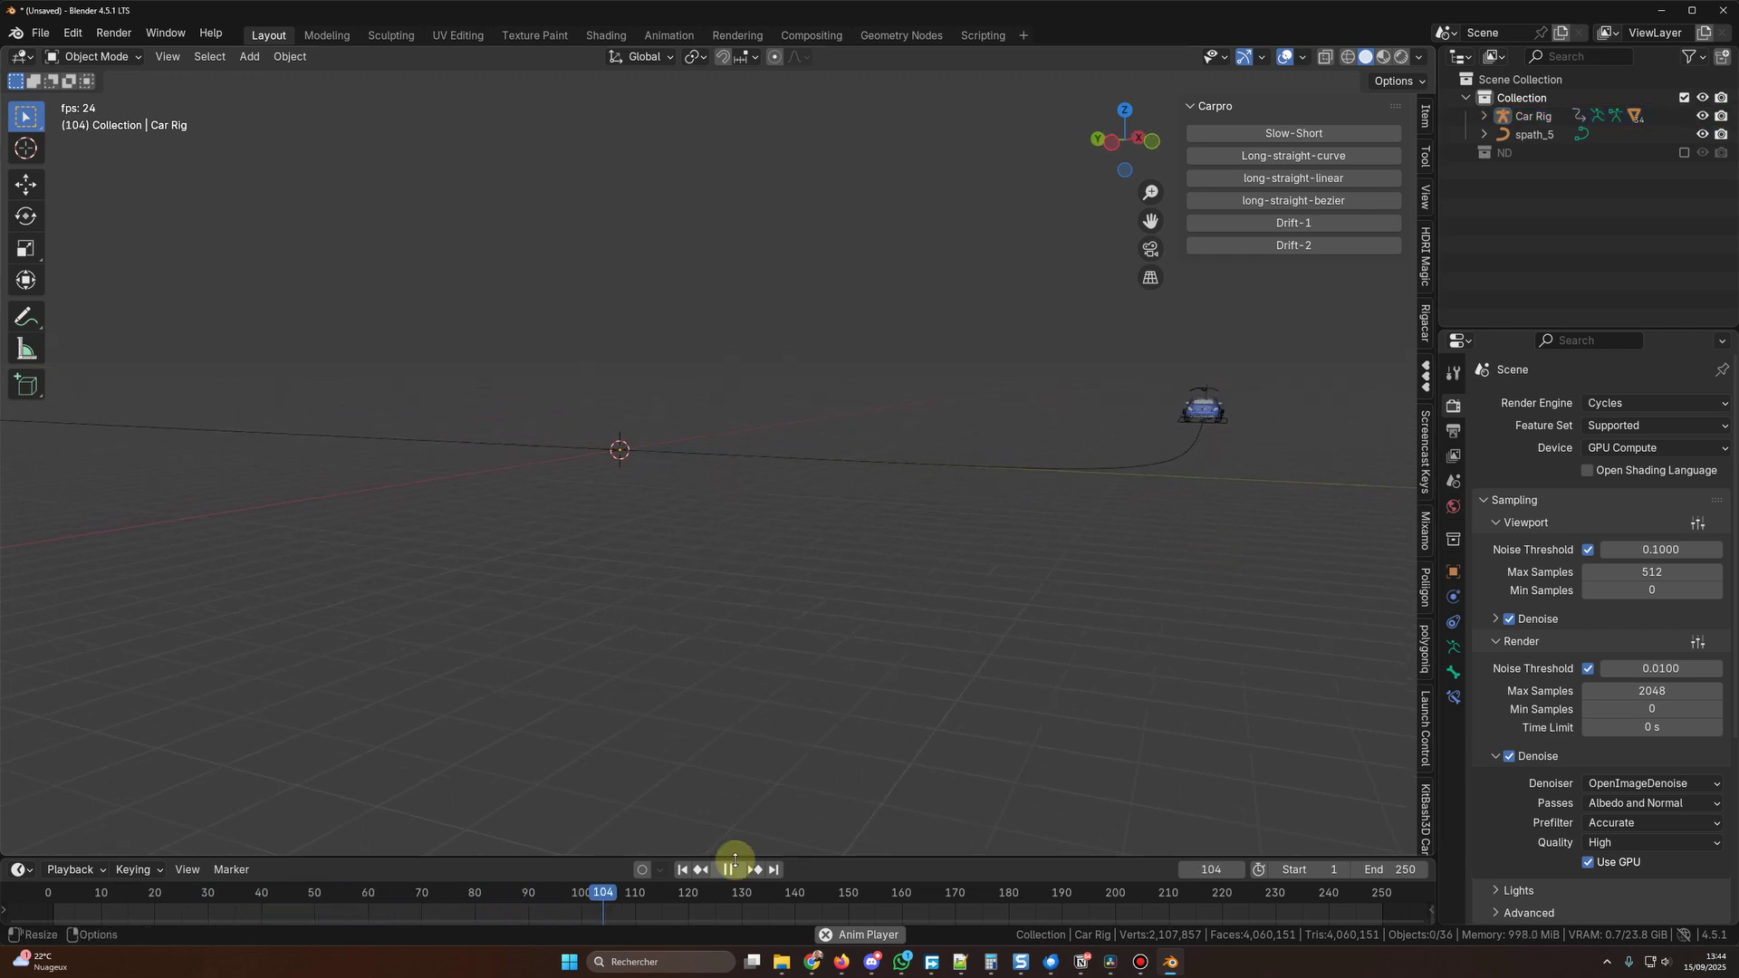
pyautogui.press('Escape')
# - Frame the car, replay the drive to frame 120, and split the 3D view into stacked areas
pyautogui.click(1202, 408)
pyautogui.press('KP_Decimal')
pyautogui.moveTo(1106, 504); pyautogui.dragTo(1385, 525, button='middle')
pyautogui.click(730, 871)
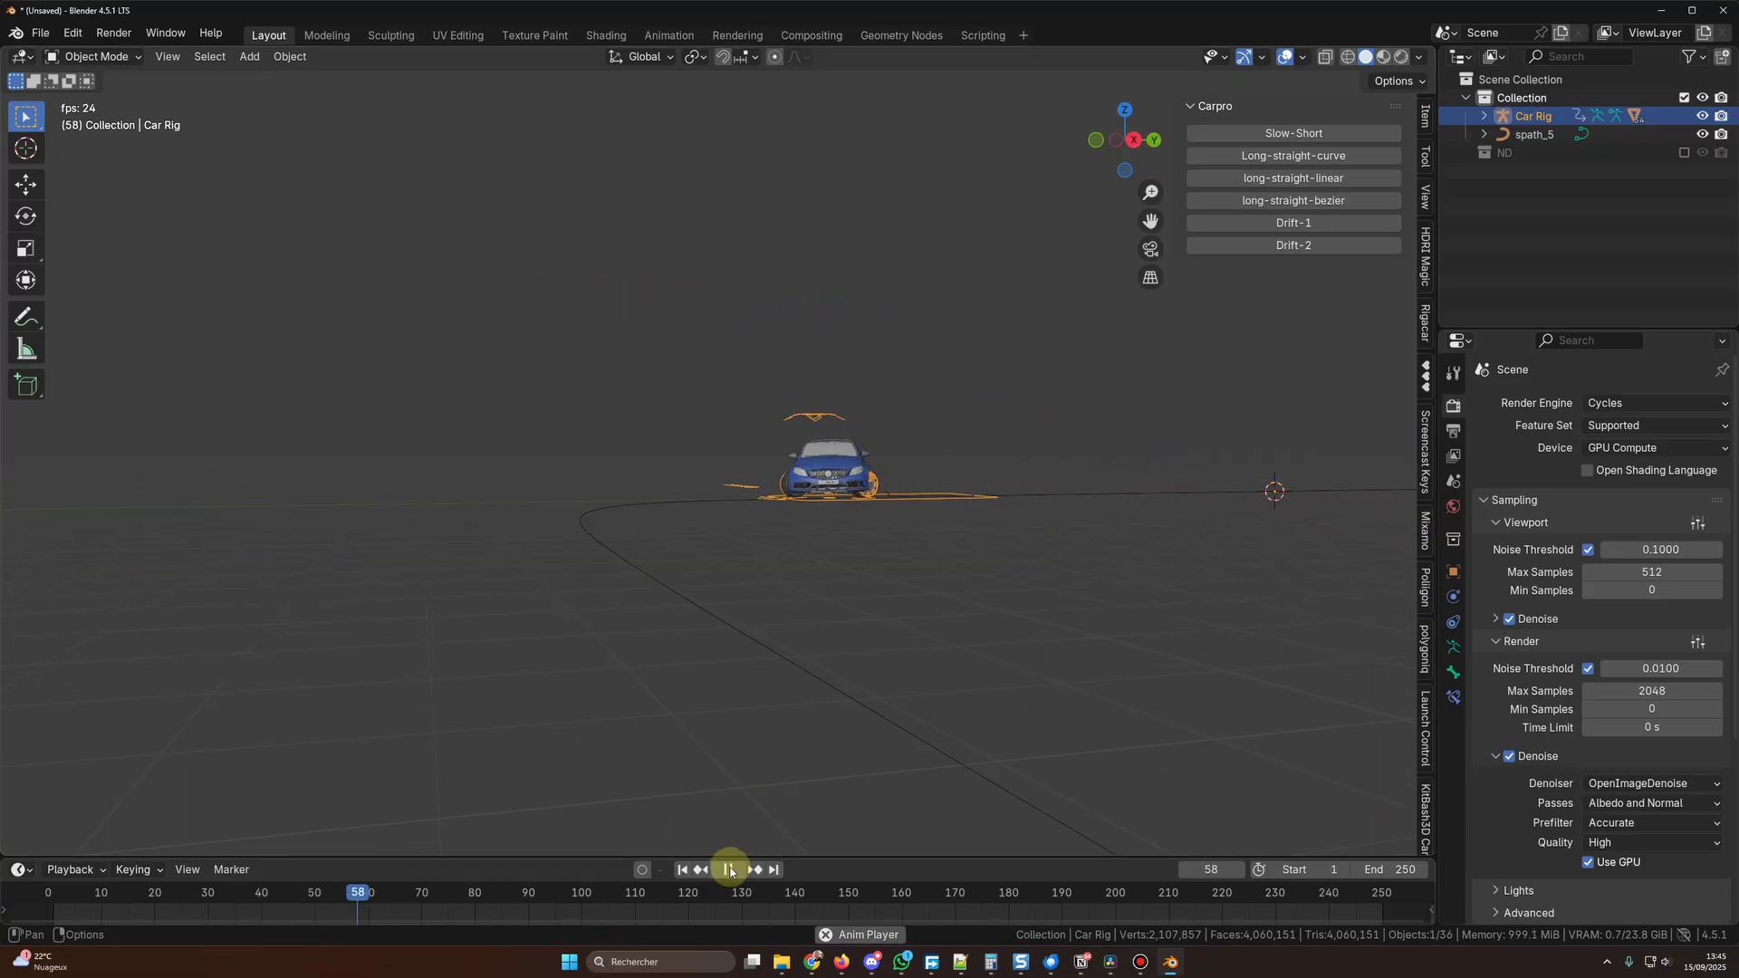
pyautogui.click(728, 869)
pyautogui.moveTo(906, 724); pyautogui.dragTo(1030, 698, button='middle')
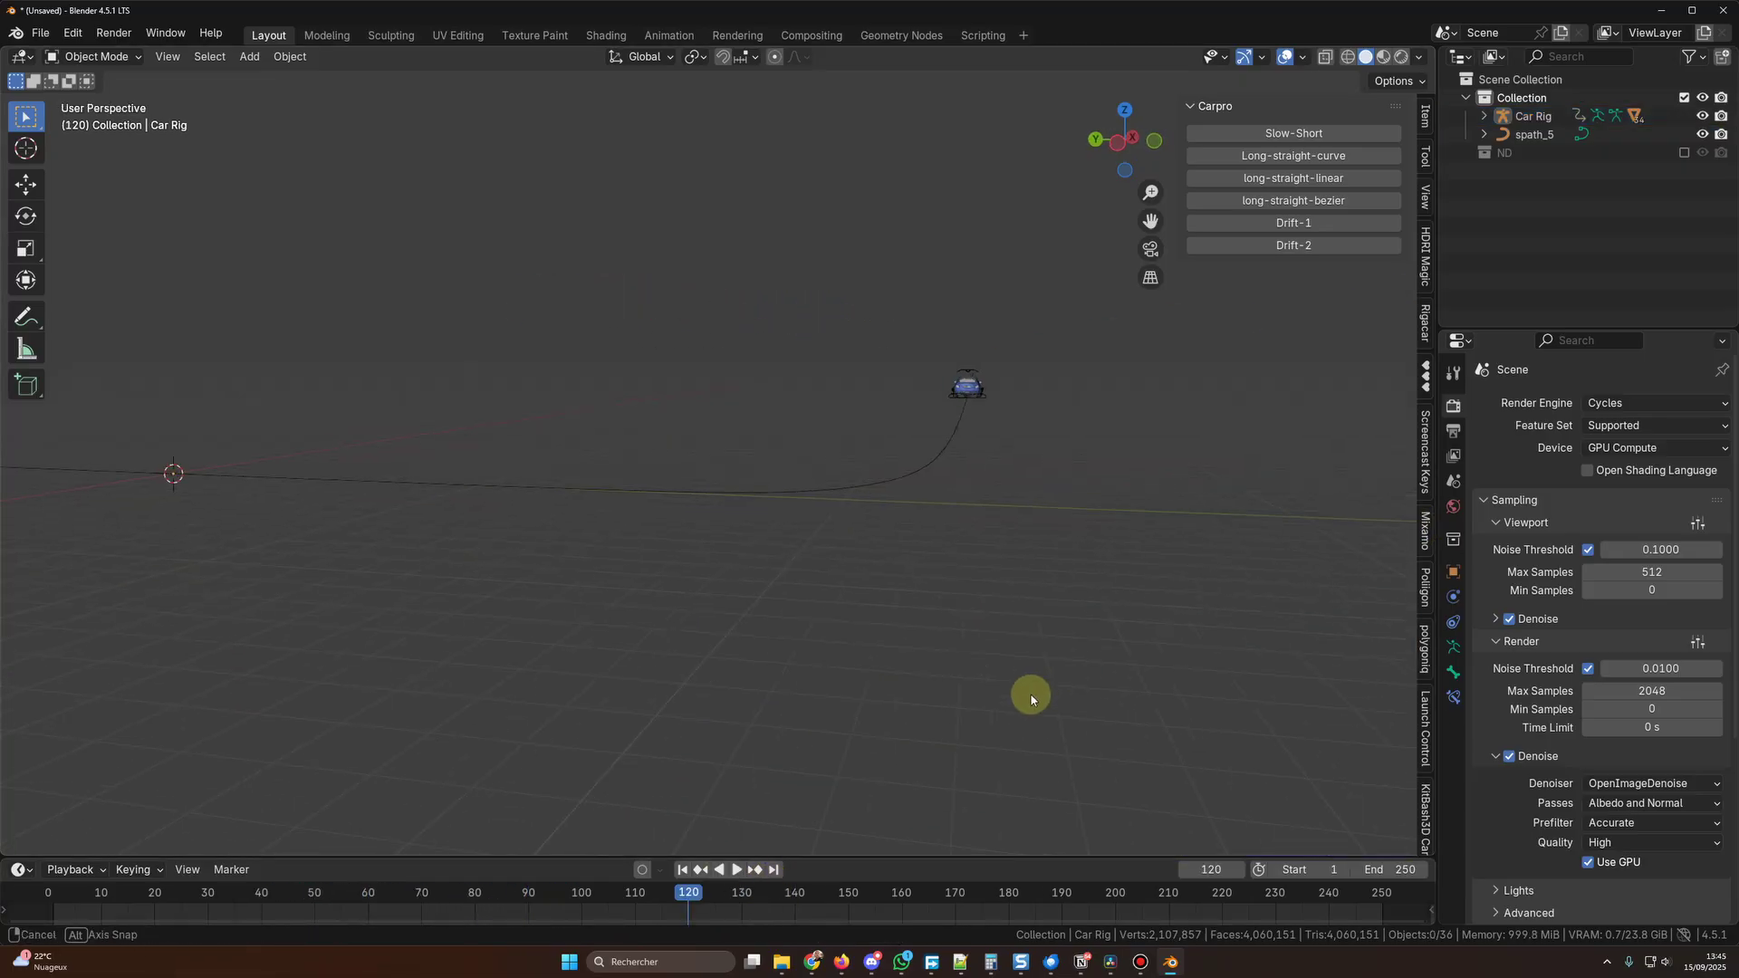
pyautogui.moveTo(8, 45); pyautogui.dragTo(15, 280)
# - Set the middle area to Nonlinear Animation and the top area to the Dope Sheet Action Editor
pyautogui.click(21, 292)
pyautogui.click(271, 416)
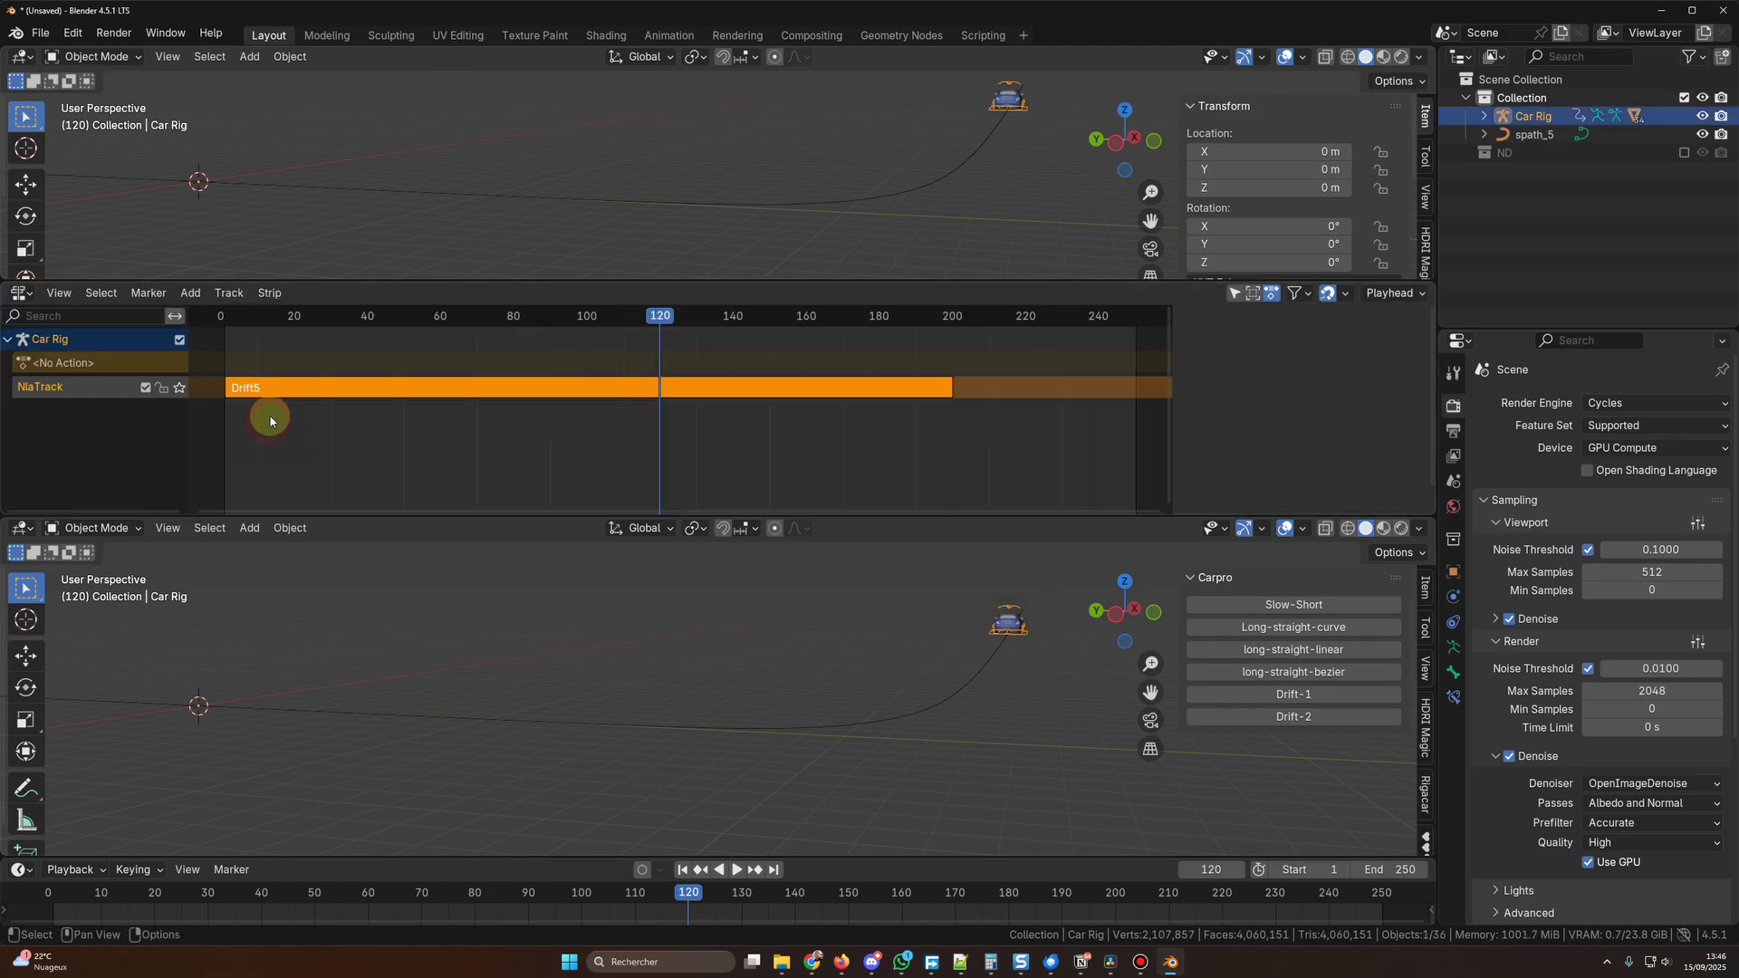
pyautogui.click(22, 56)
pyautogui.click(264, 105)
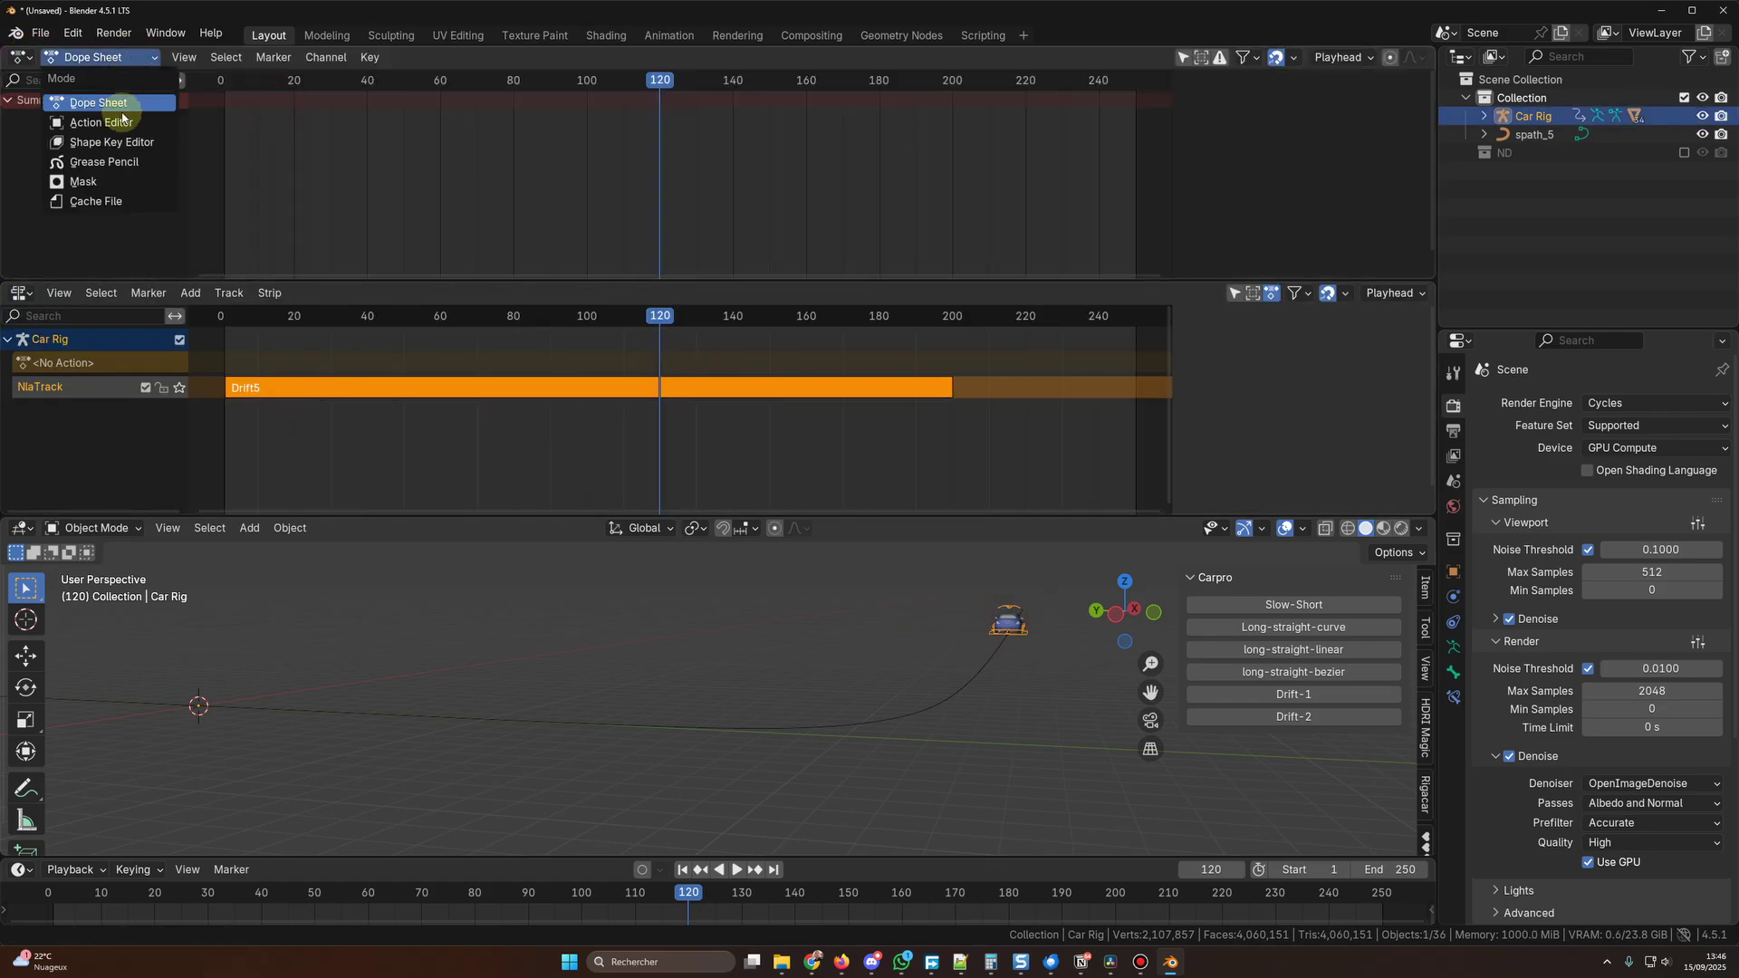
# - Start tweaking the Drift5 strip, then nudge a Path-C63 control point with G
pyautogui.rightClick(265, 387)
pyautogui.click(263, 381)
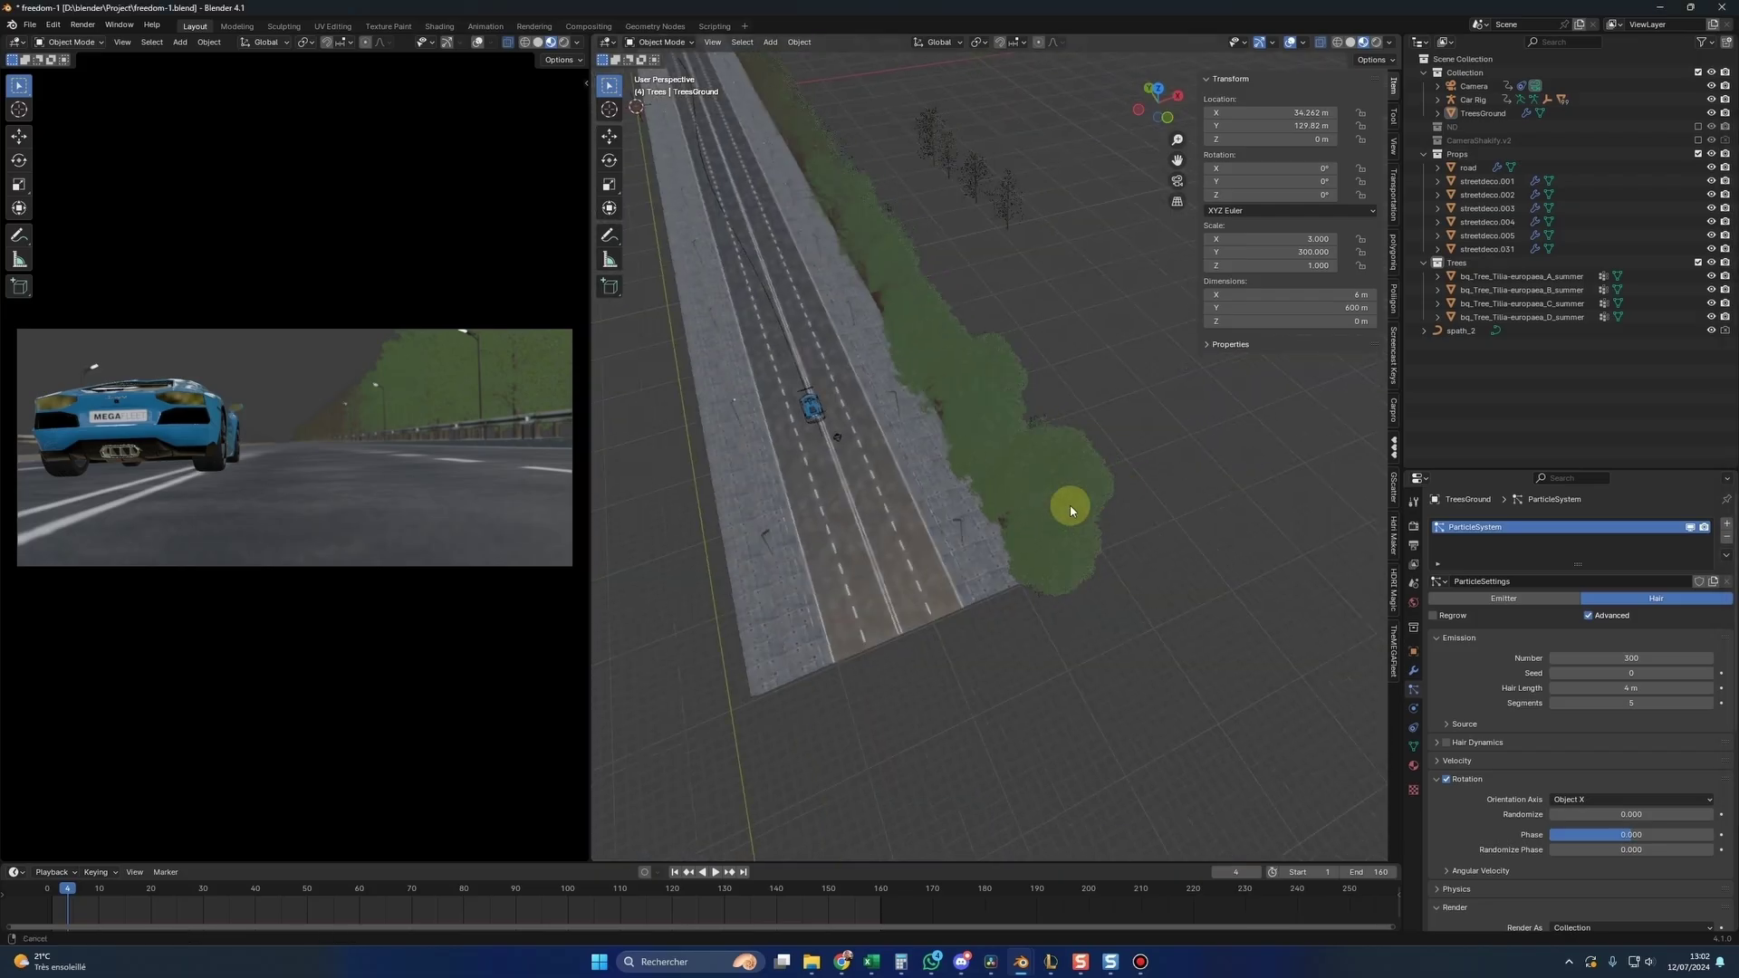
pyautogui.moveTo(1067, 504); pyautogui.dragTo(1078, 601, button='middle')
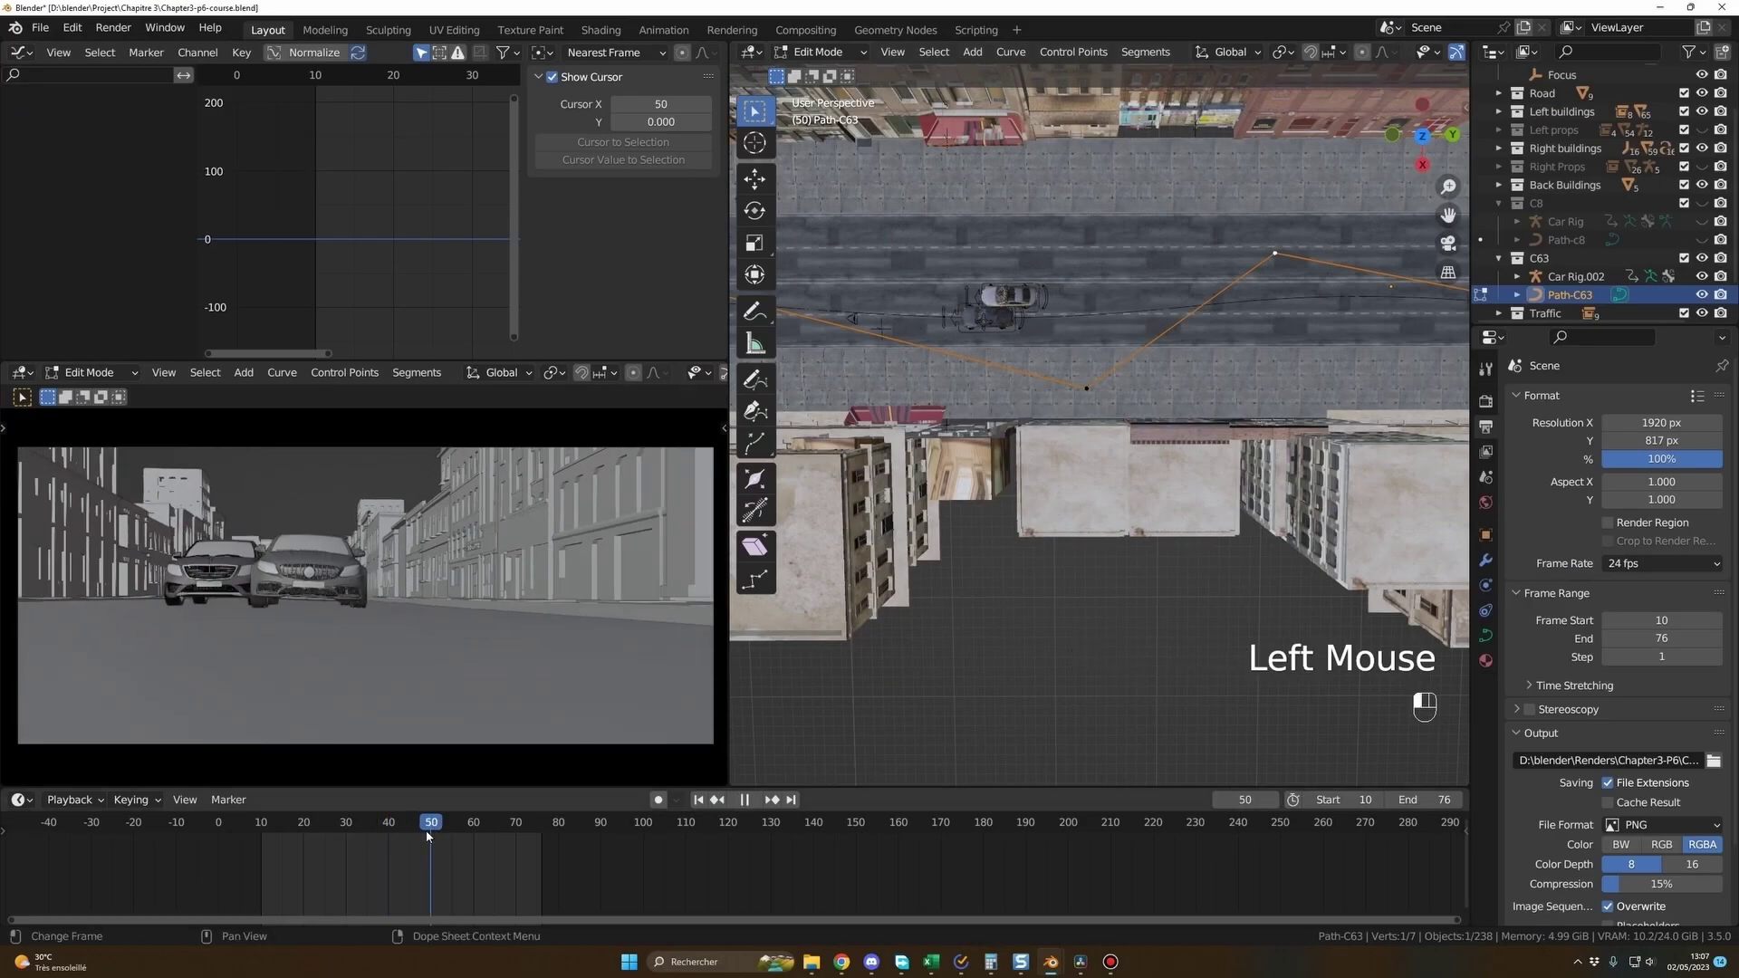
pyautogui.press('g')
pyautogui.press('g')
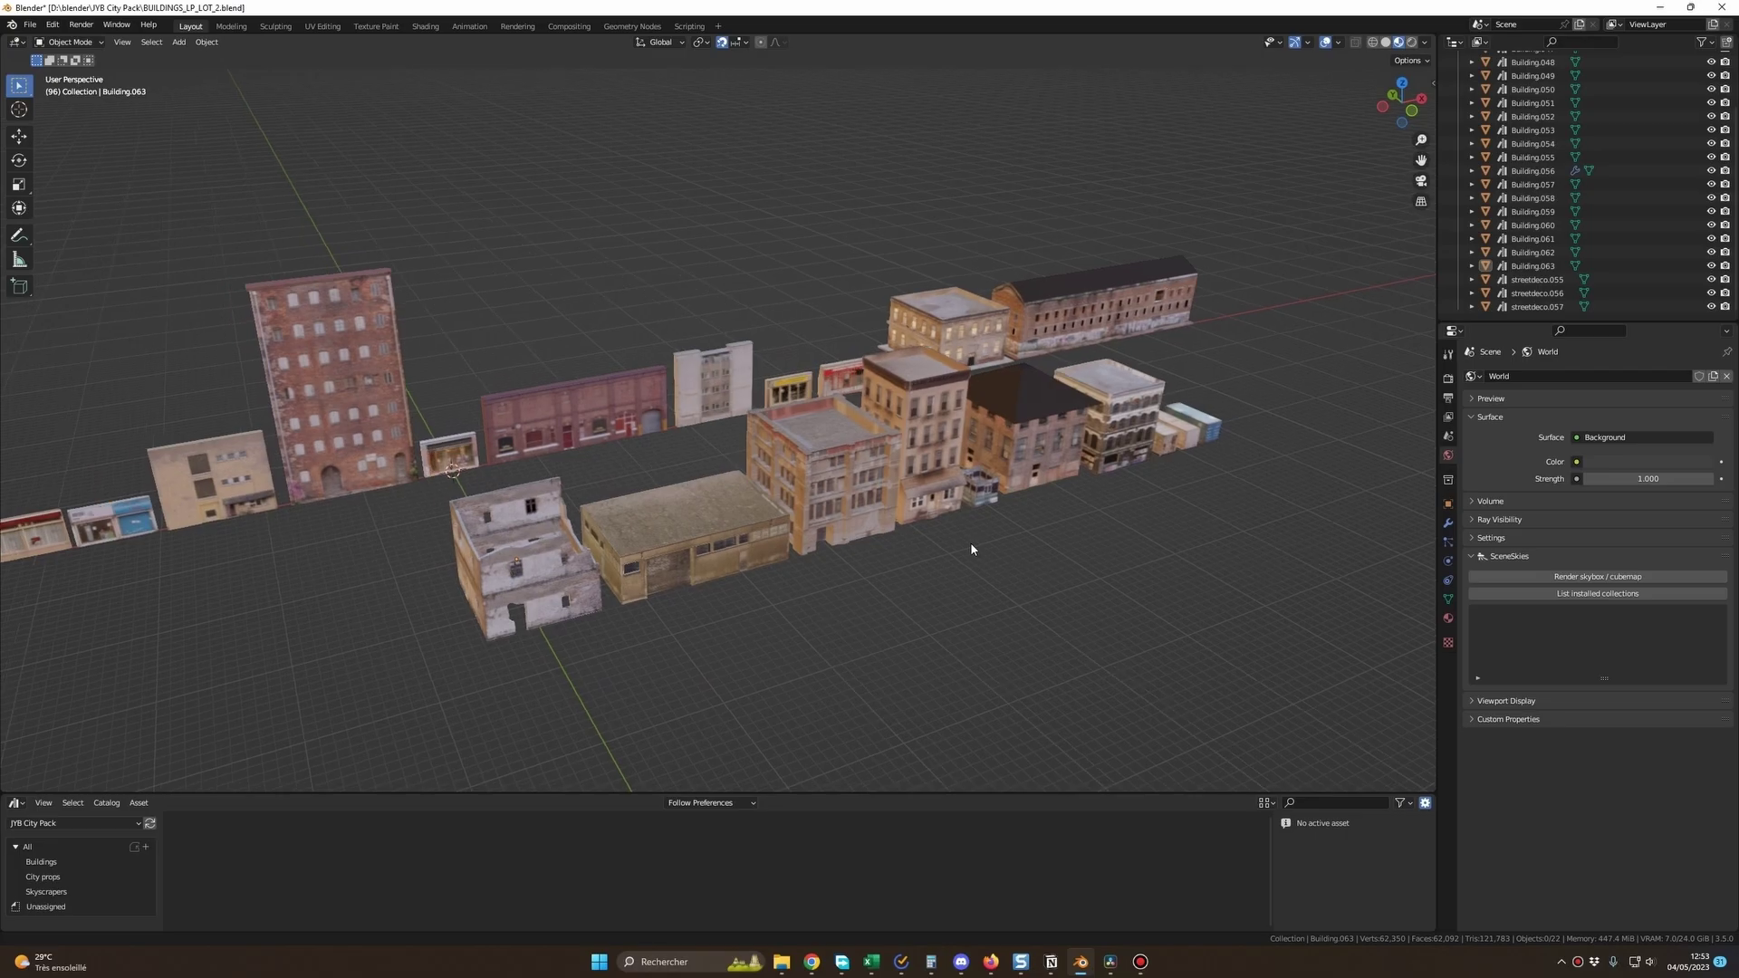
# - Drag Building.056, Building.059 and Building.048 from the enlarged asset library into the scene
pyautogui.moveTo(969, 542); pyautogui.dragTo(1156, 516, button='middle')
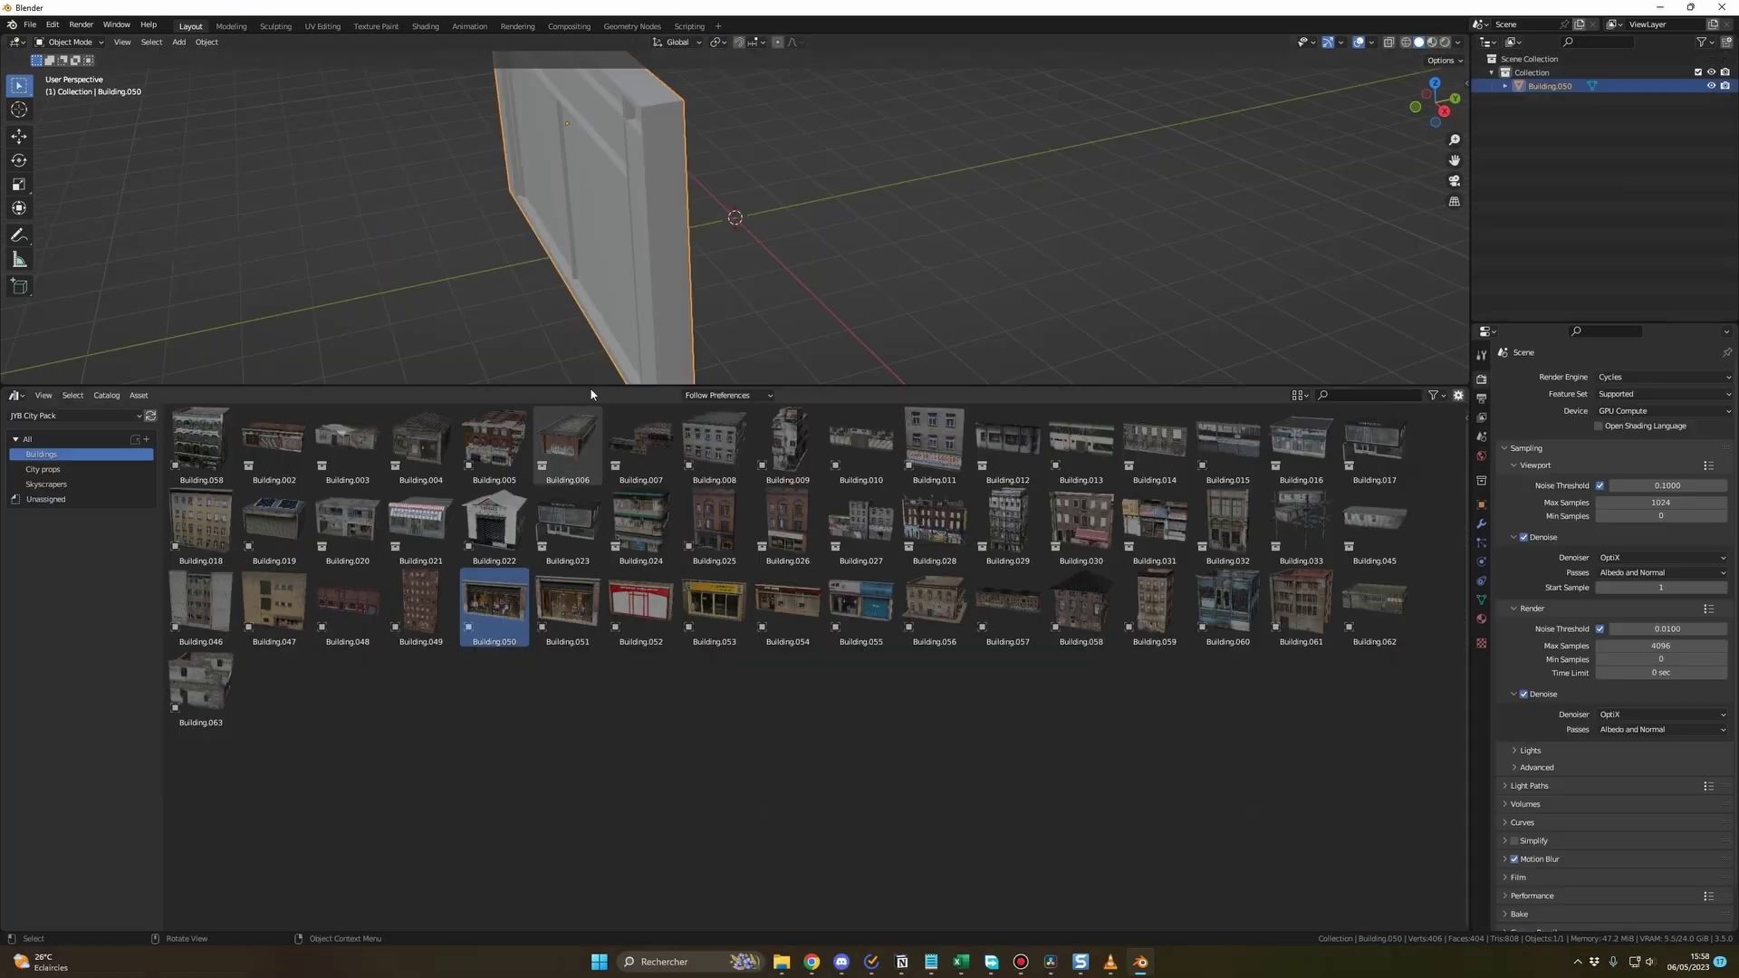
pyautogui.moveTo(590, 393); pyautogui.dragTo(590, 562)
pyautogui.moveTo(1036, 489)
pyautogui.mouseDown(button='middle')
pyautogui.moveTo(951, 507)
pyautogui.moveTo(901, 543)
pyautogui.mouseUp(button='middle')
pyautogui.moveTo(1030, 413); pyautogui.dragTo(1042, 469)
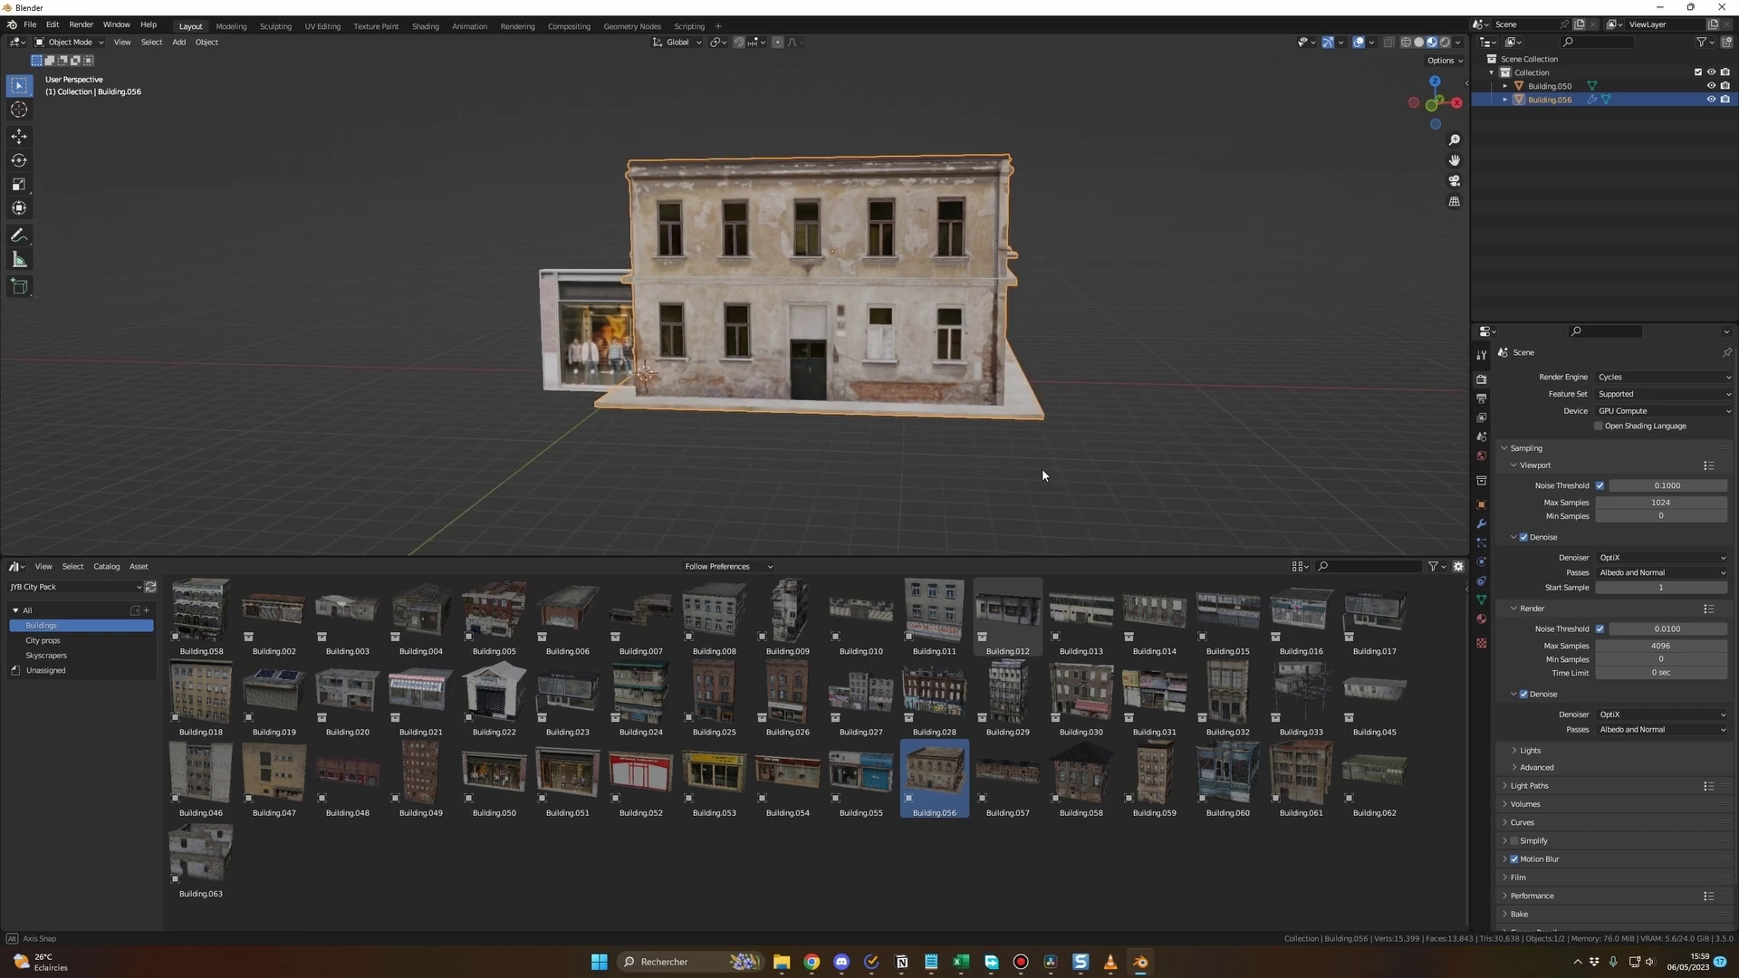
pyautogui.moveTo(1154, 774); pyautogui.dragTo(366, 389)
pyautogui.moveTo(366, 389); pyautogui.dragTo(456, 434, button='middle')
pyautogui.moveTo(348, 774); pyautogui.dragTo(1056, 419)
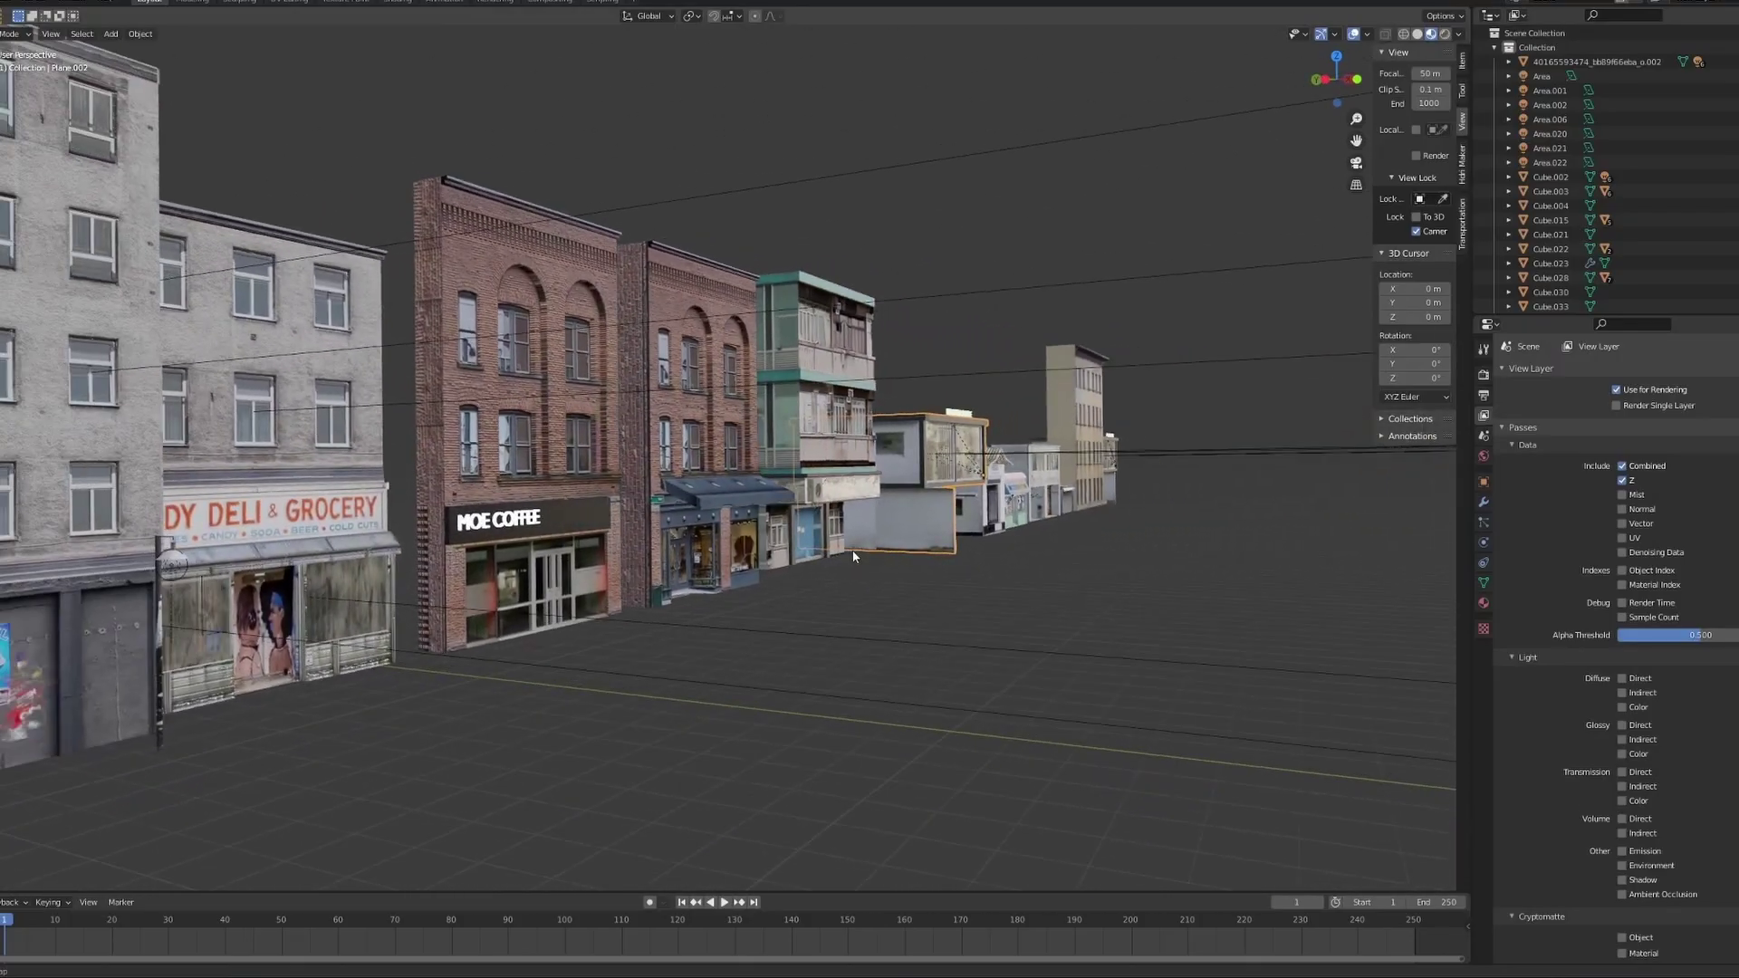
# - Paste copies of the buildings and move them along the road, constrained to Z
pyautogui.scroll(-8, 854, 556)
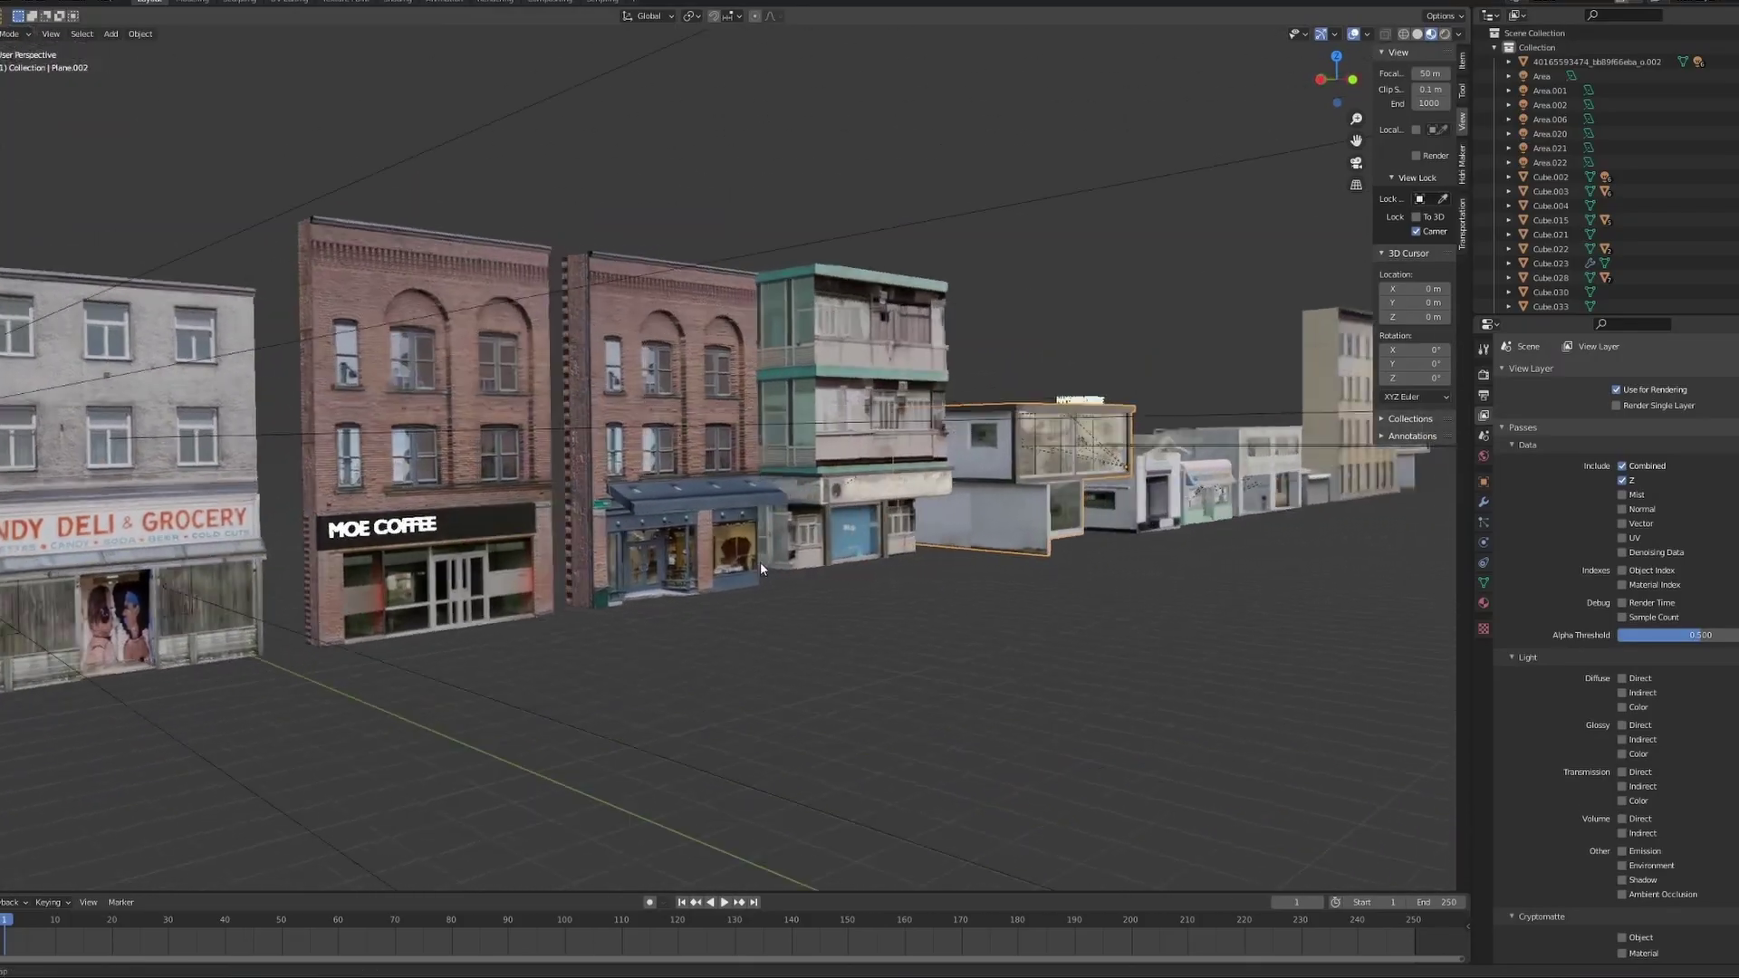
pyautogui.moveTo(839, 681); pyautogui.dragTo(888, 674, button='middle')
pyautogui.scroll(-2, 918, 676)
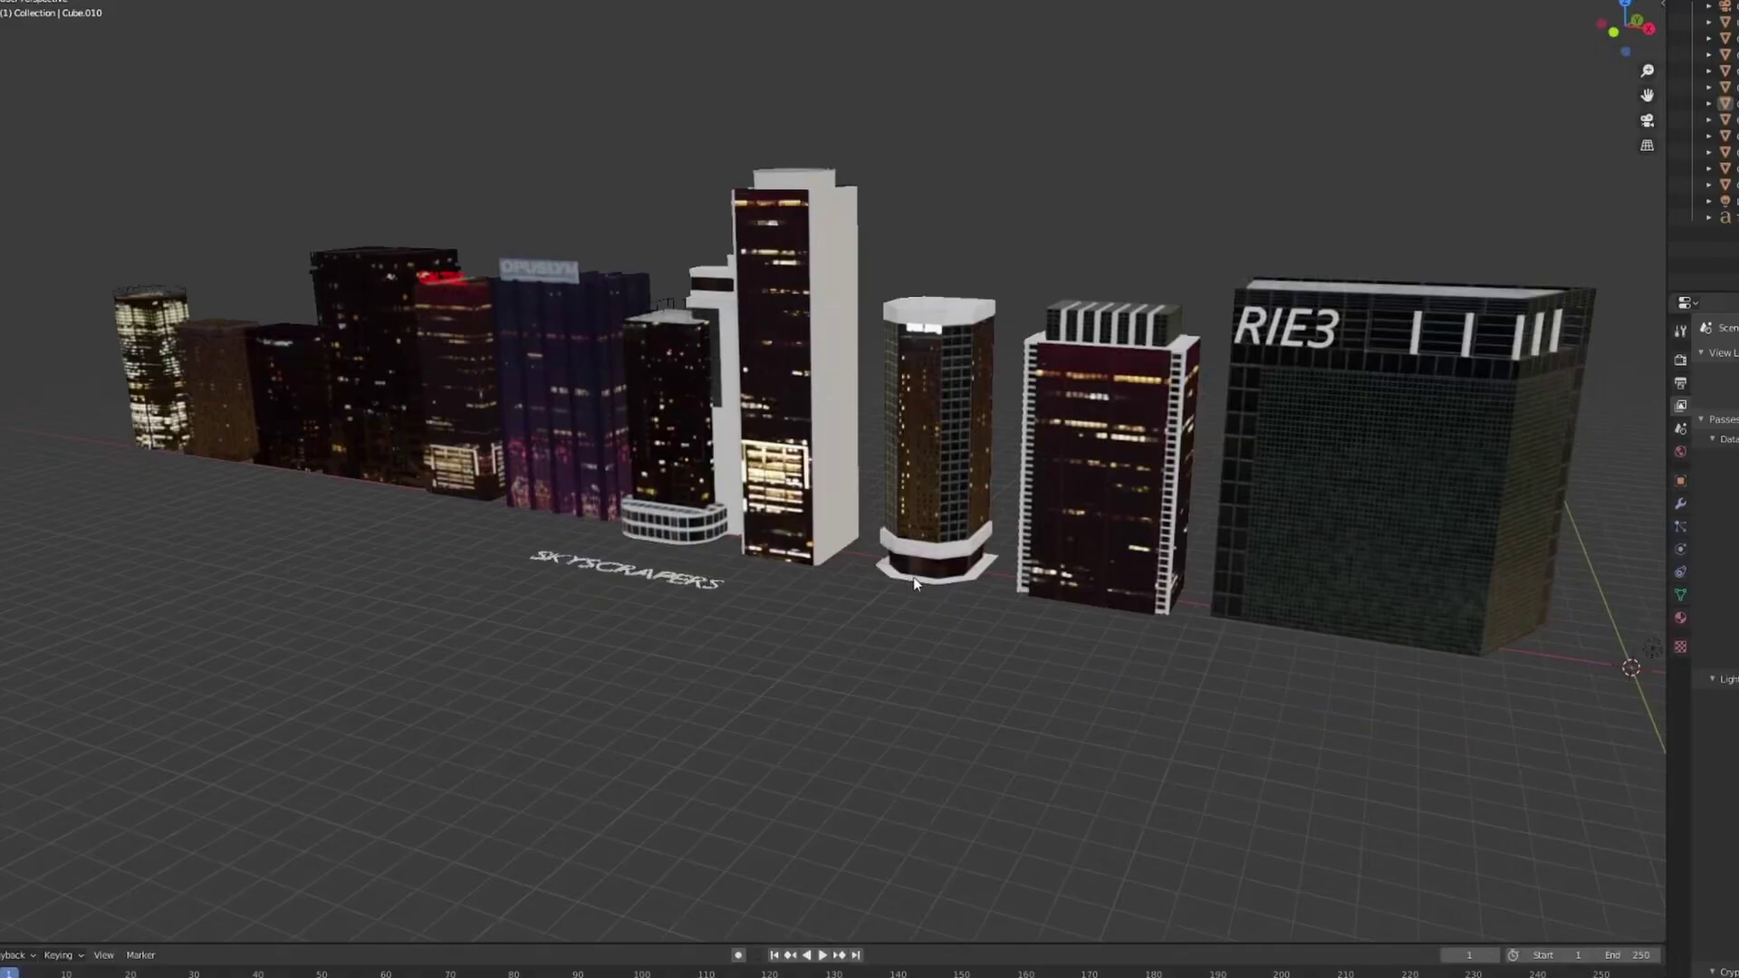
pyautogui.scroll(3, 949, 578)
pyautogui.moveTo(971, 578); pyautogui.dragTo(1068, 567, button='middle')
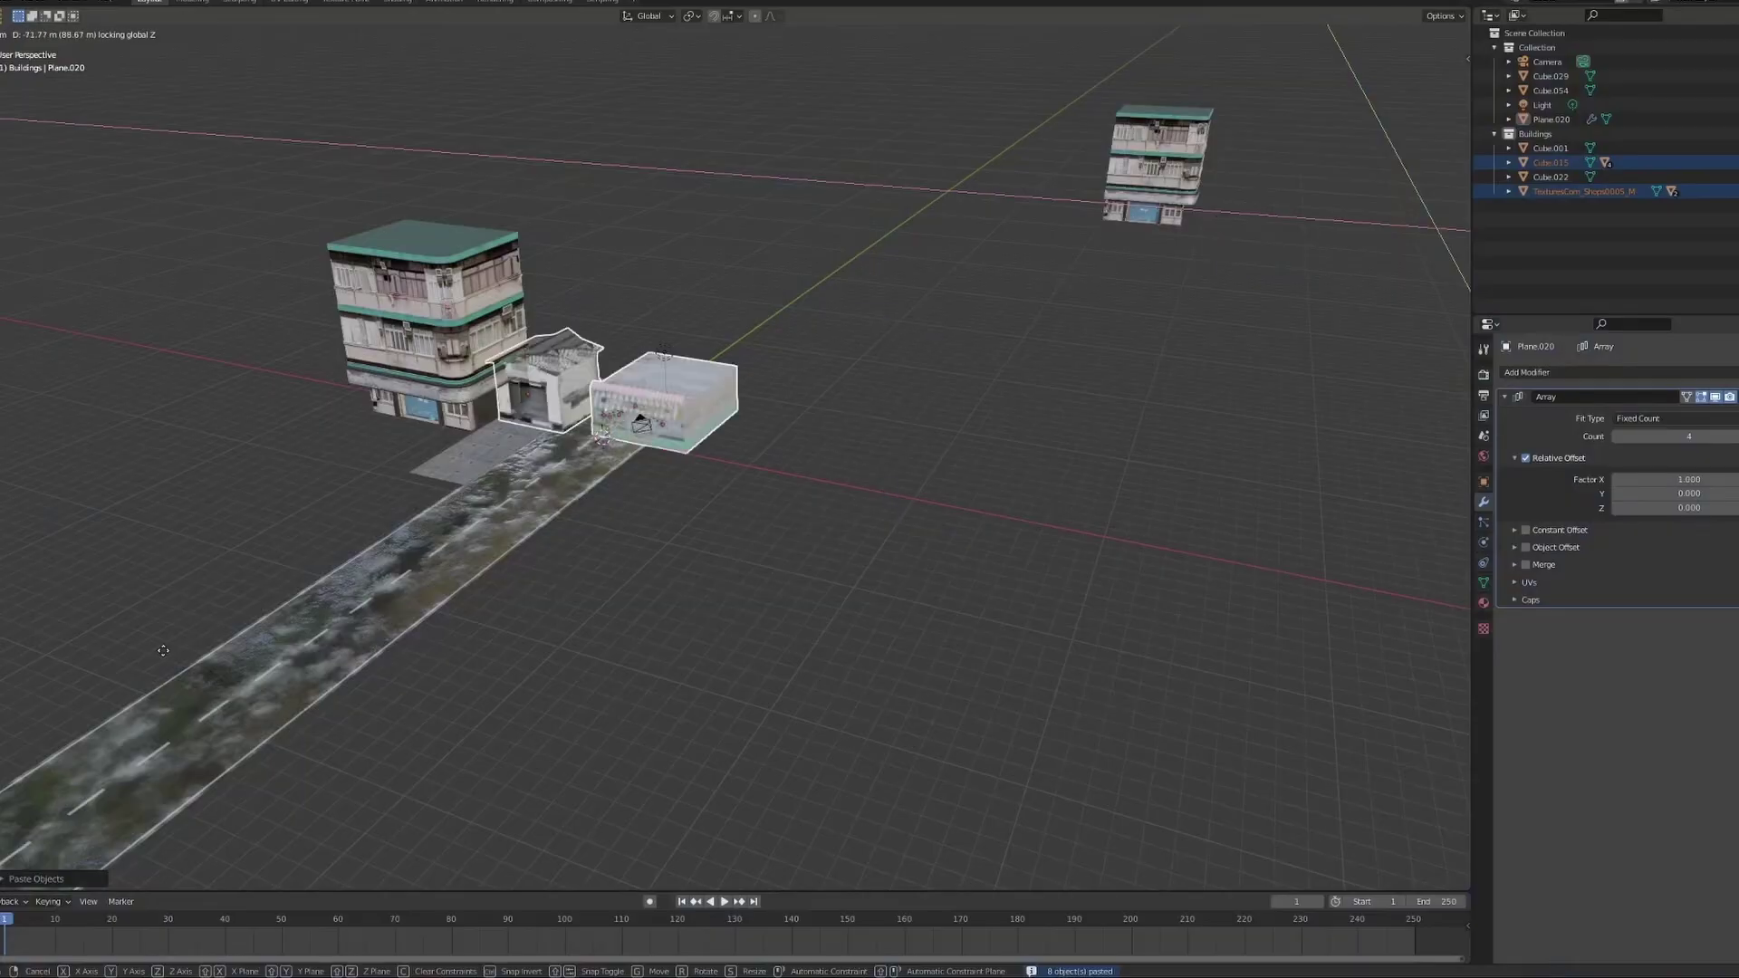
pyautogui.press('g')
pyautogui.press('z')
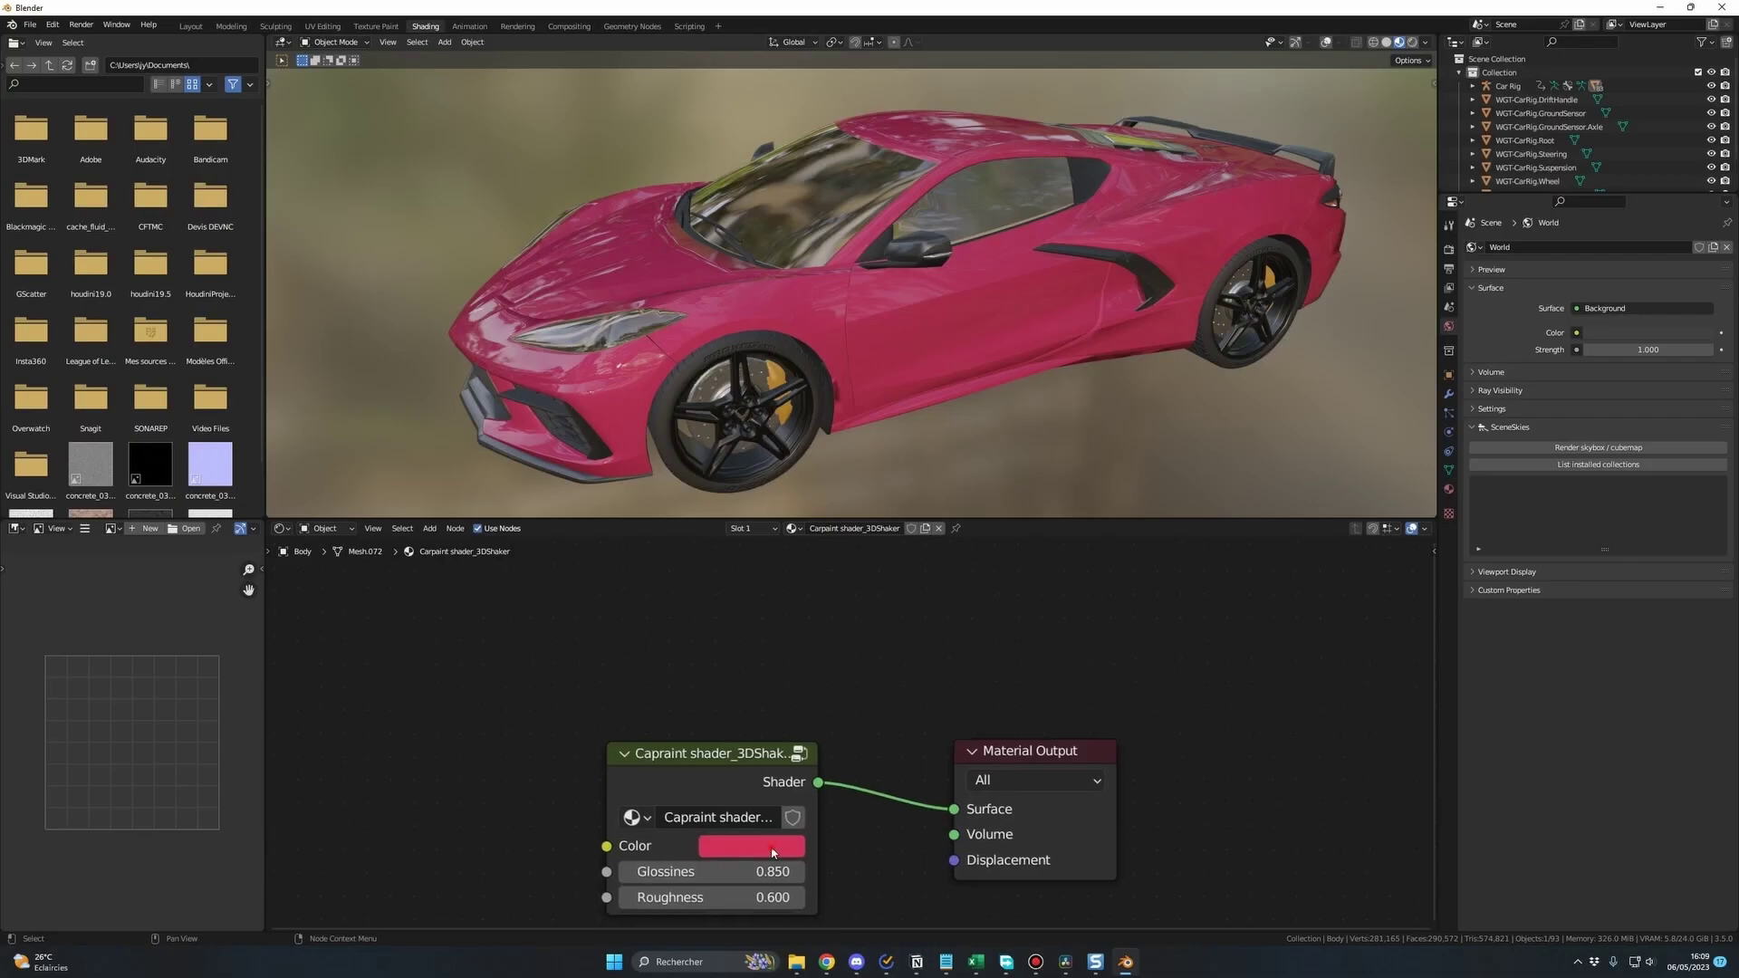
# - Darken the car paint to near-black magenta and open Chapter I's '3- Add objects' lecture
pyautogui.click(751, 846)
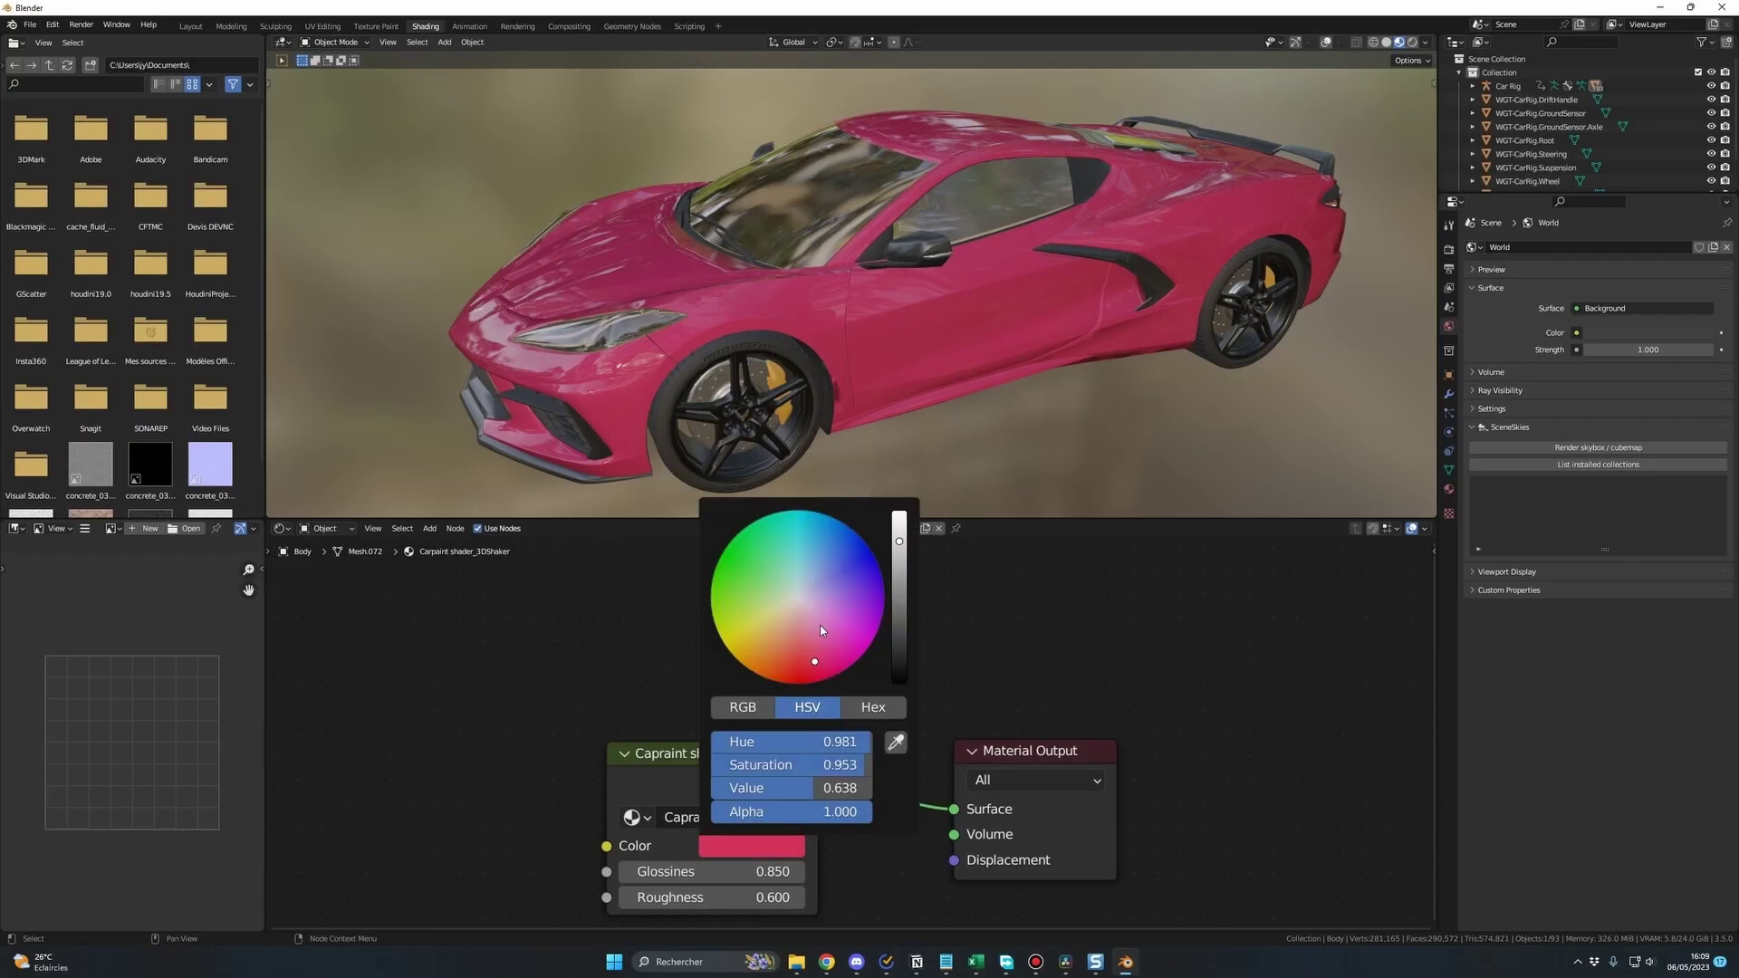
pyautogui.moveTo(822, 632); pyautogui.dragTo(852, 654)
pyautogui.moveTo(899, 541); pyautogui.dragTo(899, 677)
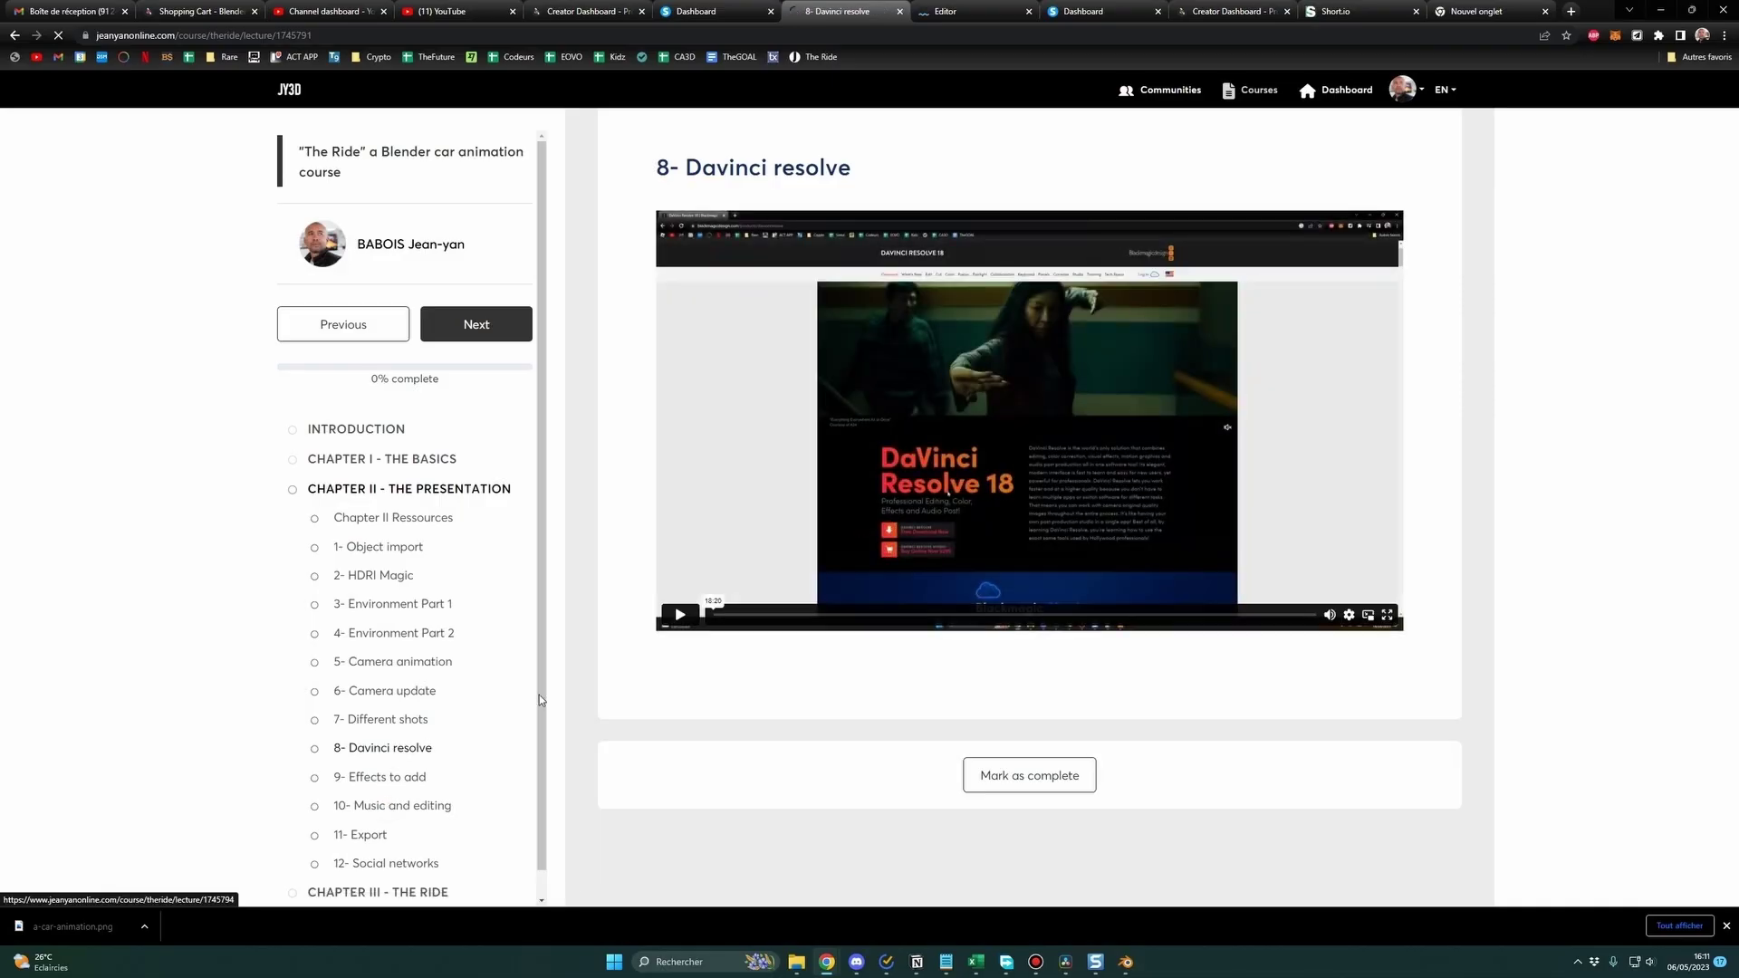
pyautogui.click(352, 460)
pyautogui.click(380, 576)
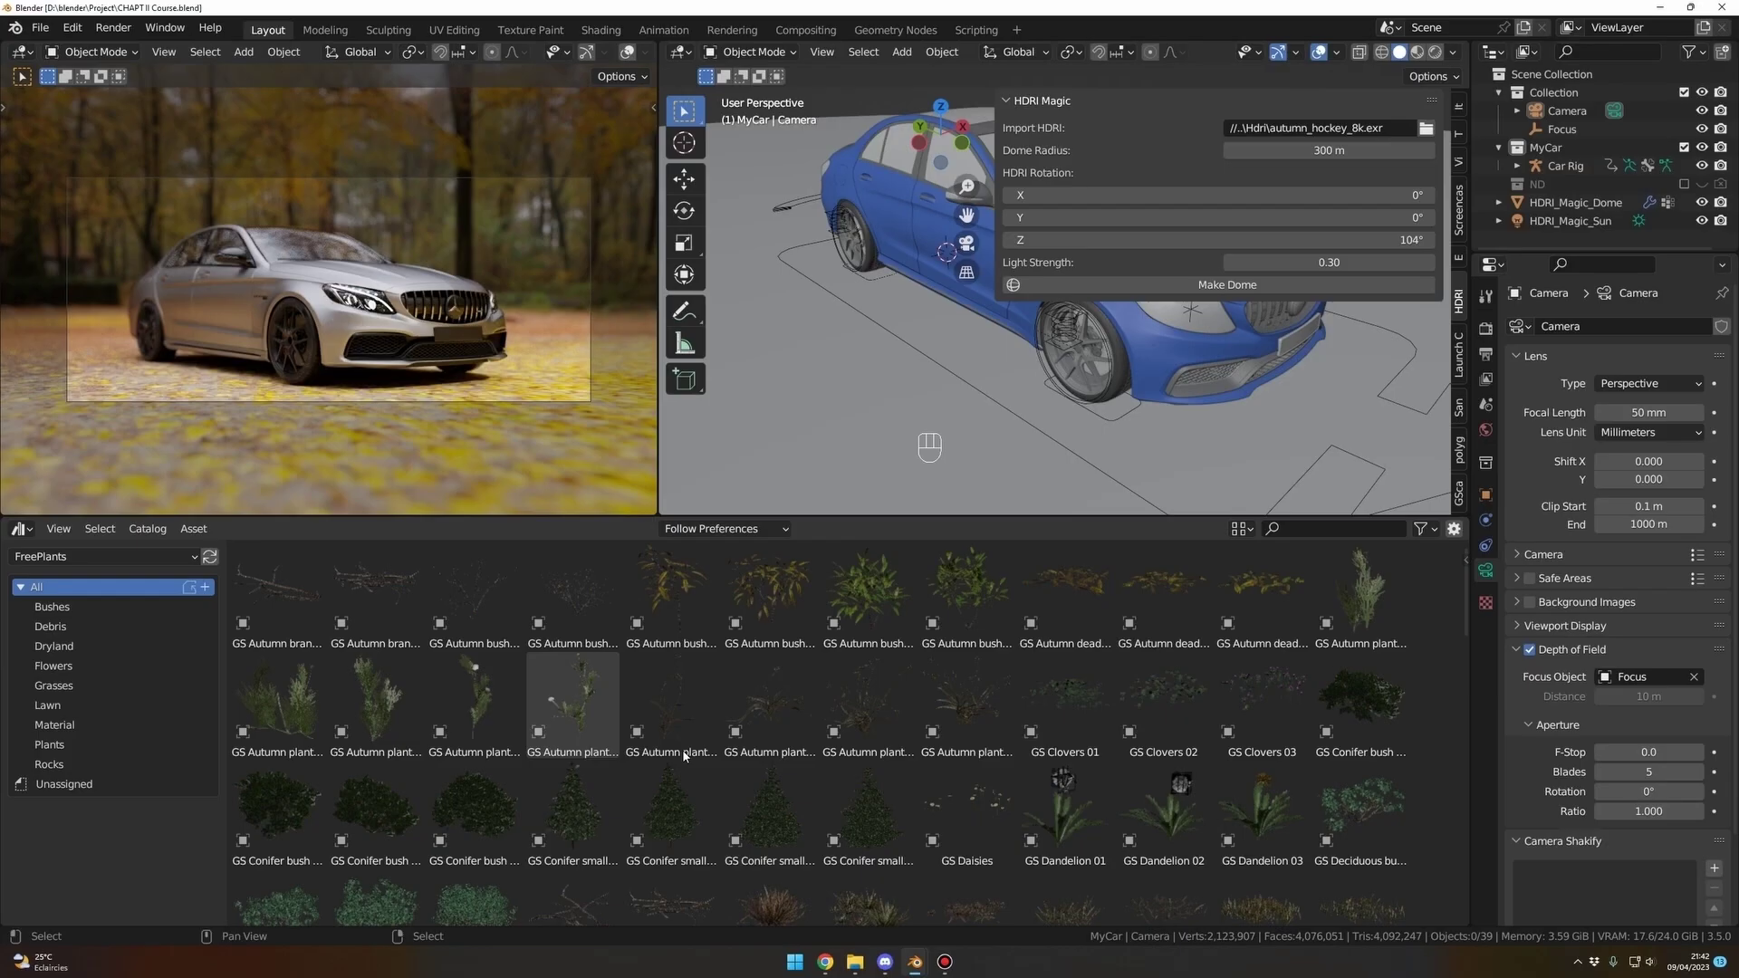
# - Browse the asset library and drag Building.025 into the street scene
pyautogui.scroll(-5, 684, 751)
pyautogui.scroll(10, 670, 688)
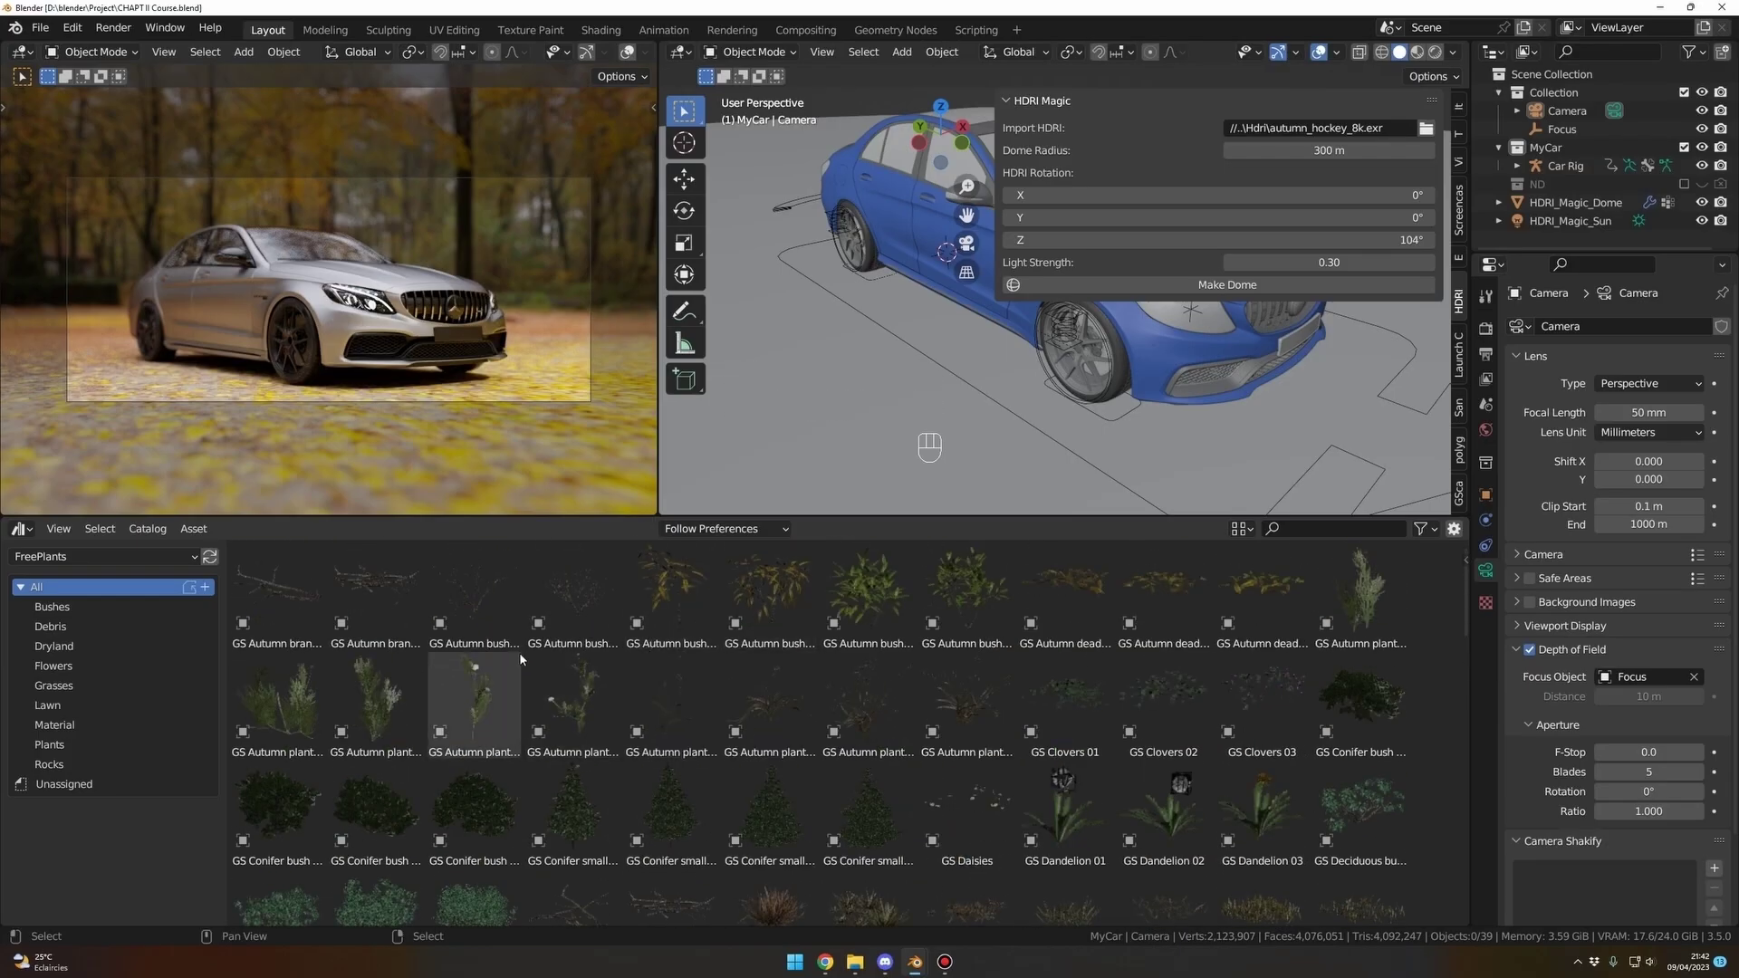
pyautogui.scroll(-1, 1041, 381)
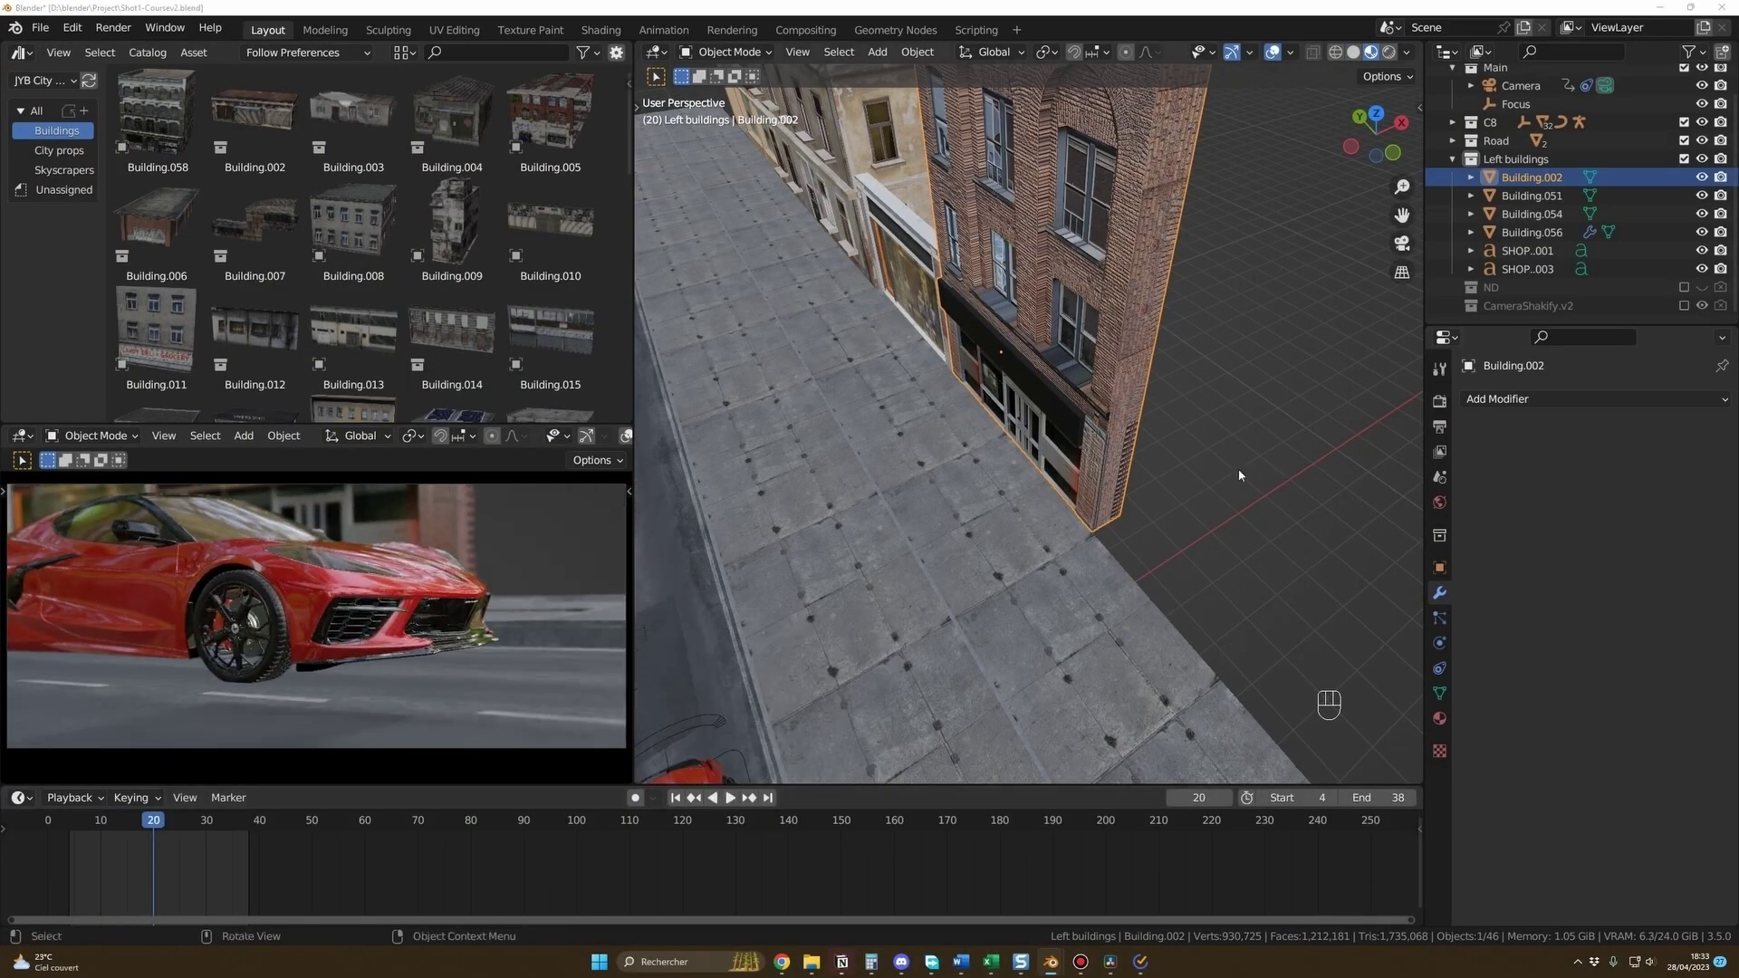
pyautogui.scroll(-4, 333, 297)
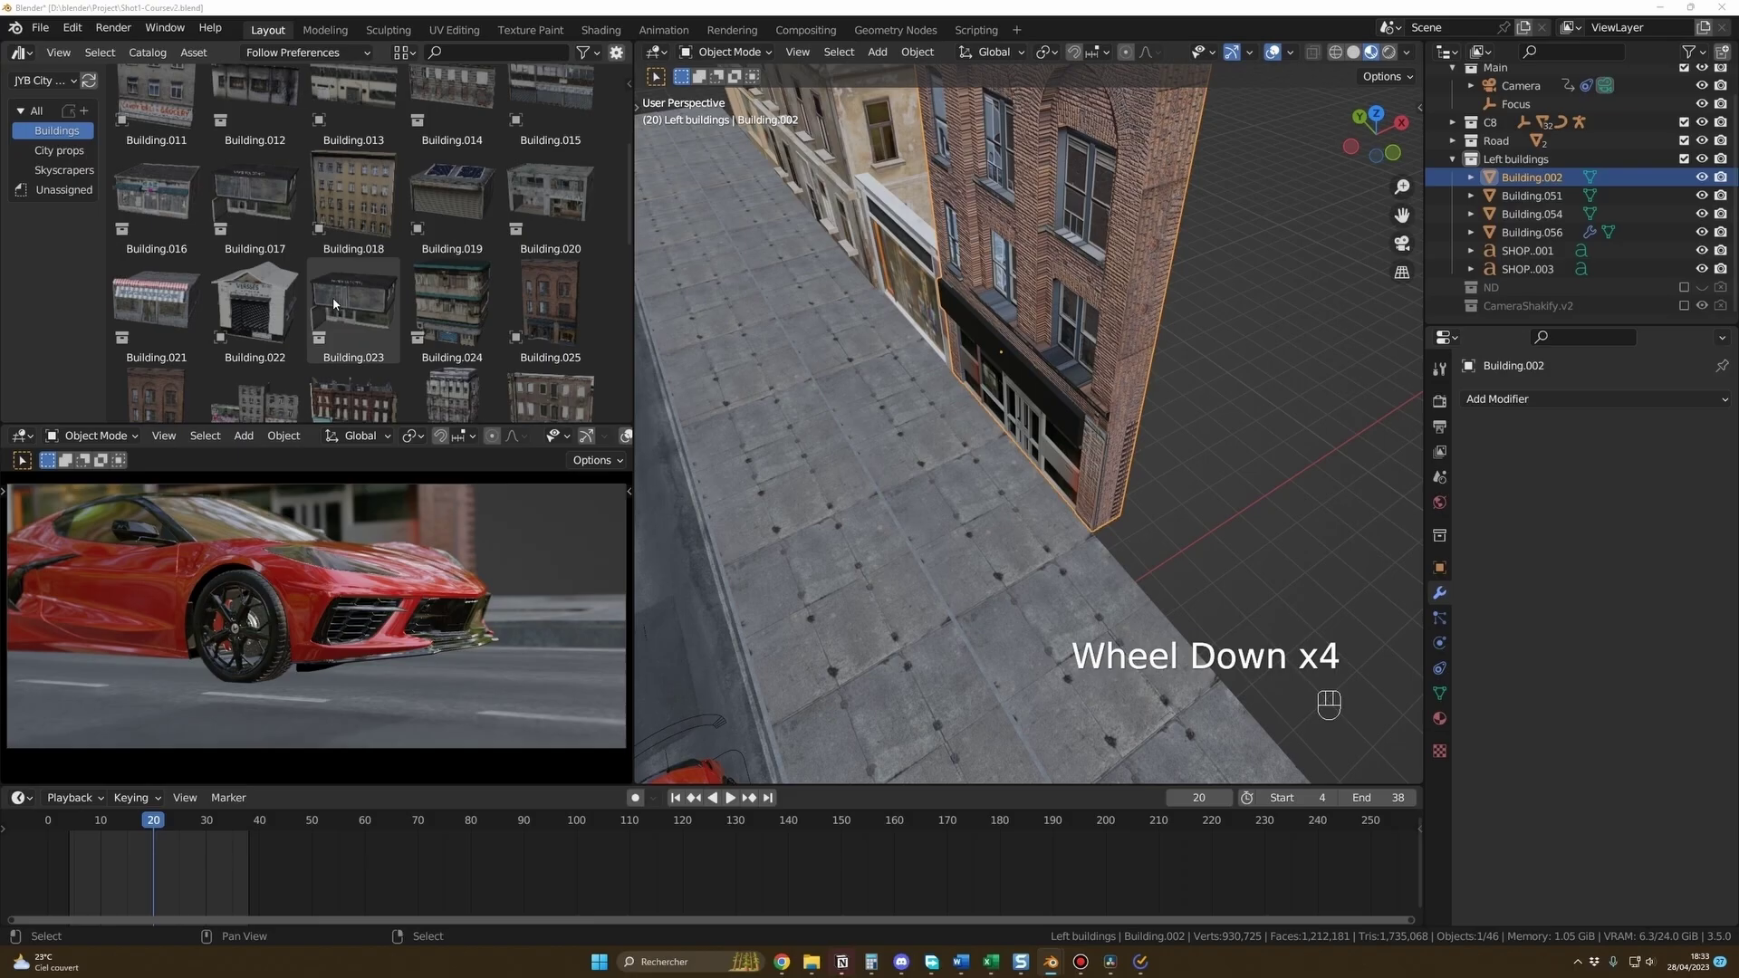
pyautogui.scroll(-1, 333, 297)
pyautogui.moveTo(550, 227); pyautogui.dragTo(1041, 407)
pyautogui.scroll(-2, 1042, 408)
pyautogui.moveTo(1041, 408); pyautogui.dragTo(1344, 262, button='middle')
# - Select Building.025, toggling the sidebar that shows its transform values
pyautogui.press('n')
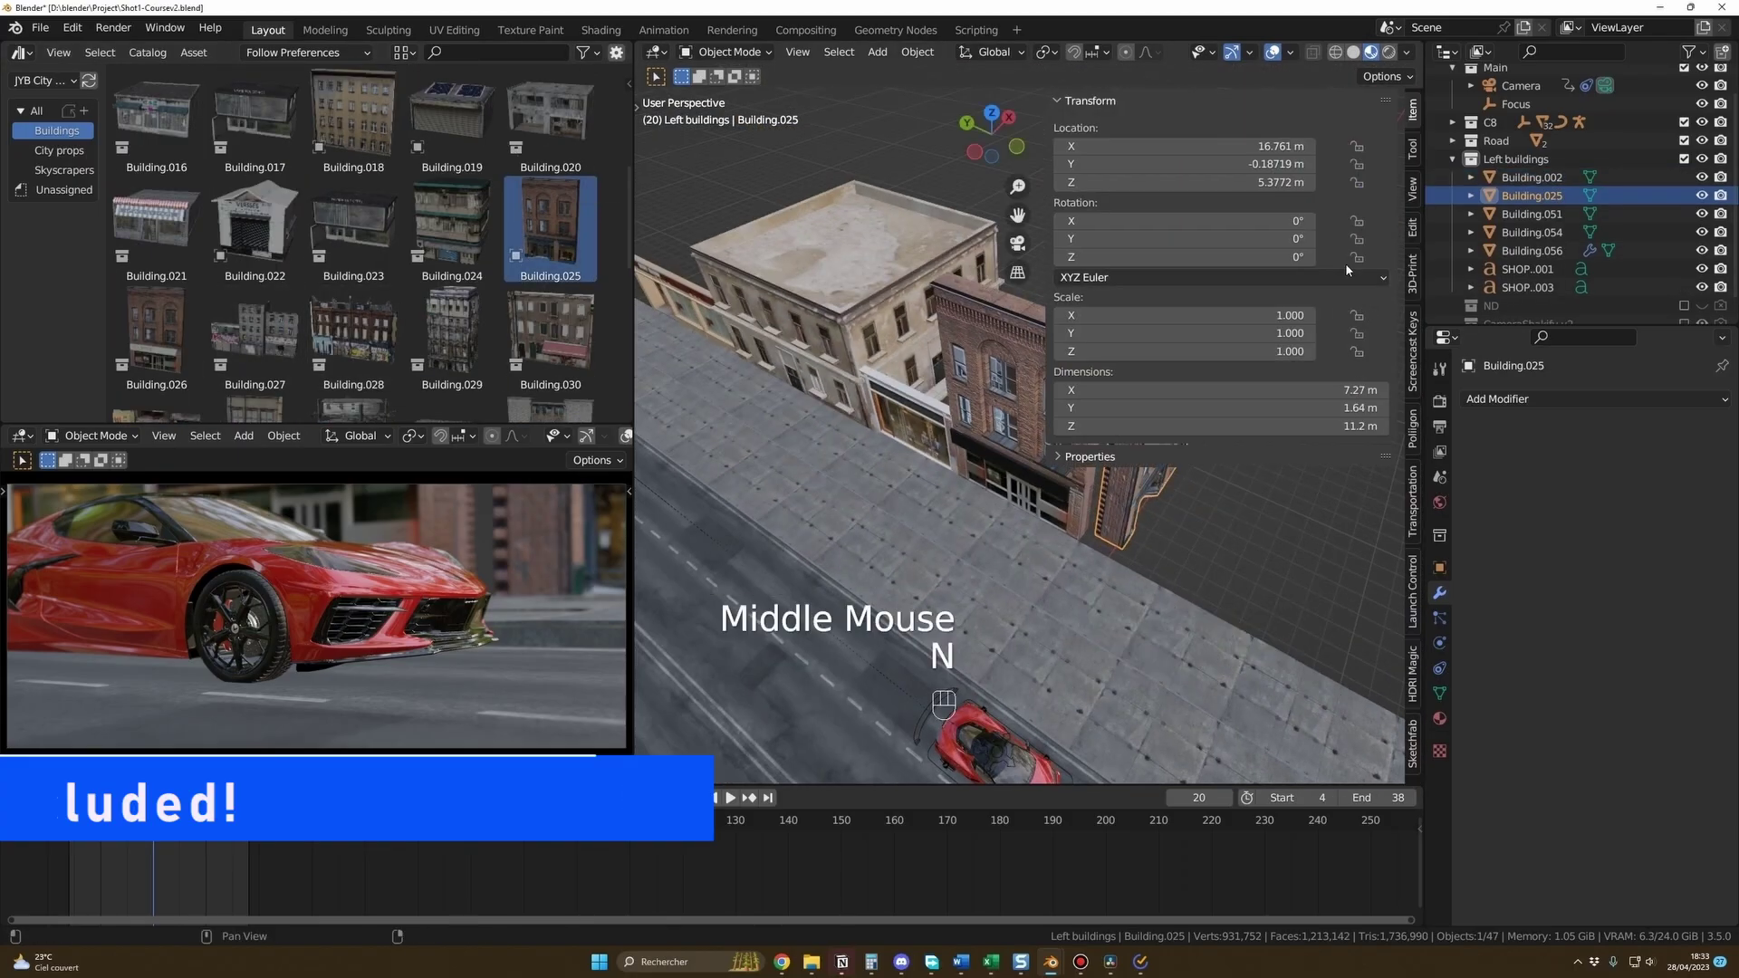
pyautogui.click(1177, 507)
pyautogui.press('Escape')
pyautogui.click(1168, 526)
pyautogui.press('n')
pyautogui.scroll(-1, 1168, 525)
pyautogui.click(1204, 459)
# - Move Building.025 with G next to the left-side buildings and reselect it
pyautogui.press('g')
pyautogui.moveTo(1168, 526); pyautogui.dragTo(1177, 453, button='middle')
pyautogui.click(1180, 509)
pyautogui.scroll(2, 1214, 421)
pyautogui.keyDown('shift'); pyautogui.click(1213, 426); pyautogui.keyUp('shift')
pyautogui.moveTo(1177, 453); pyautogui.dragTo(960, 448, button='middle')
pyautogui.click(1214, 421)
# - Slide Building.025 flush against its neighbour, then undo an attempted cube move
pyautogui.press('g')
pyautogui.click(1210, 420)
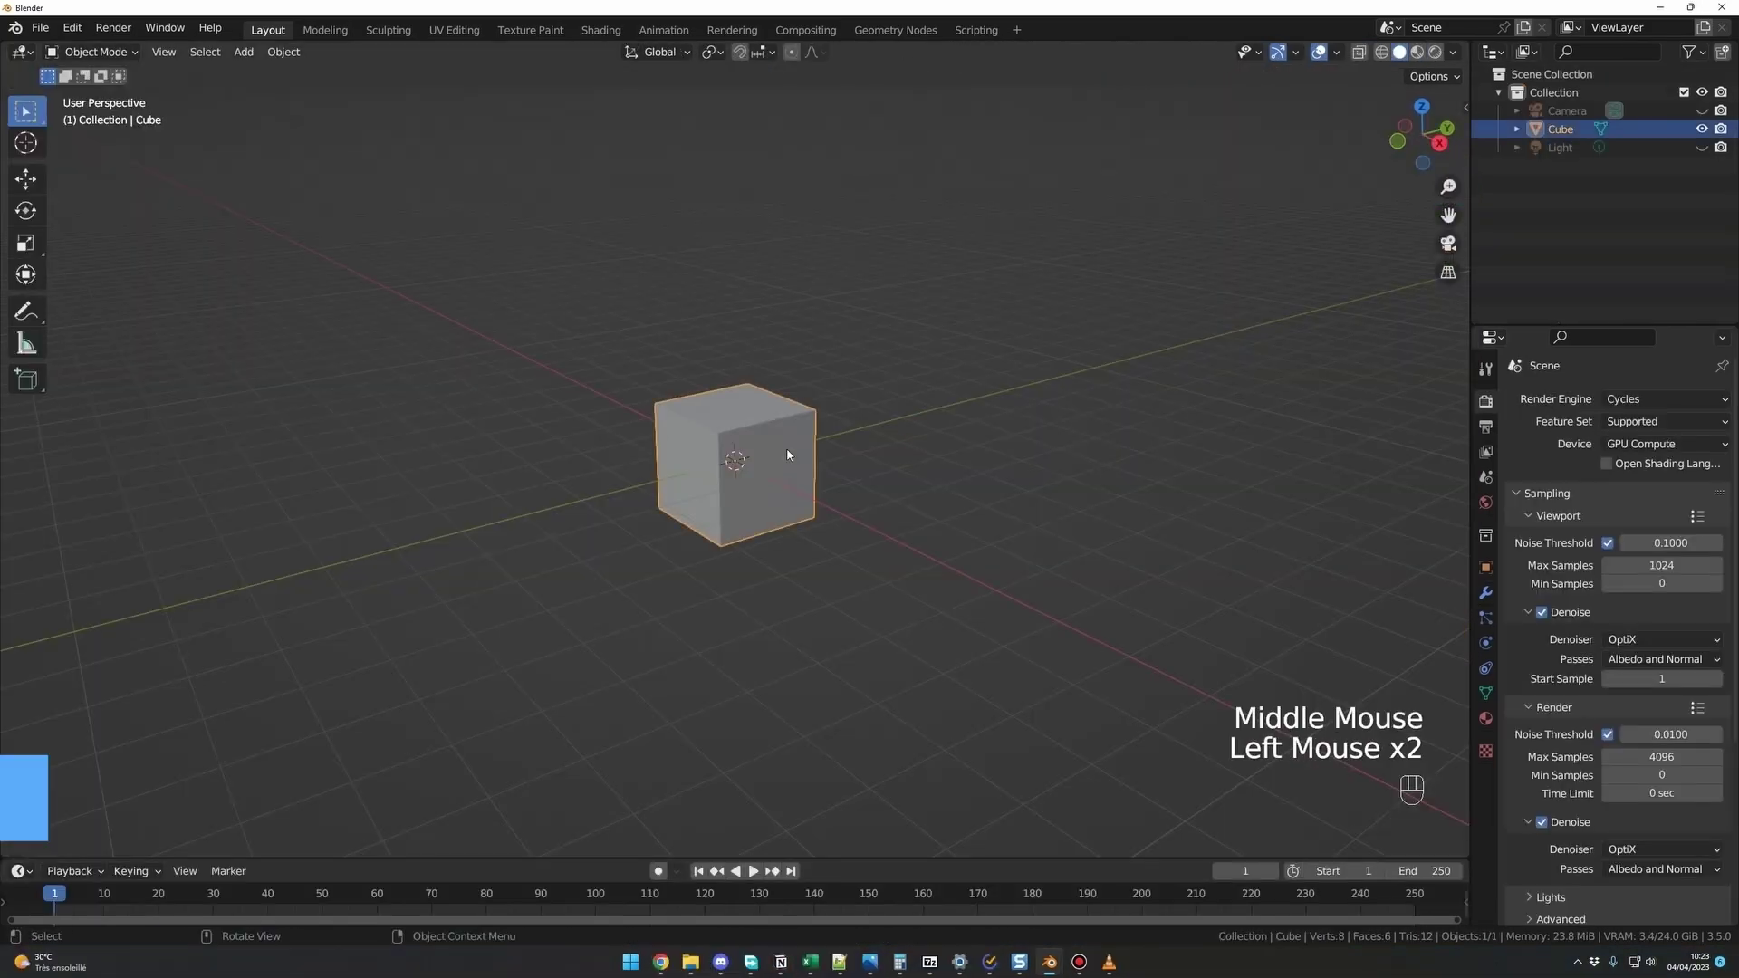
pyautogui.press('g')
pyautogui.hotkey('ctrl', 'z')
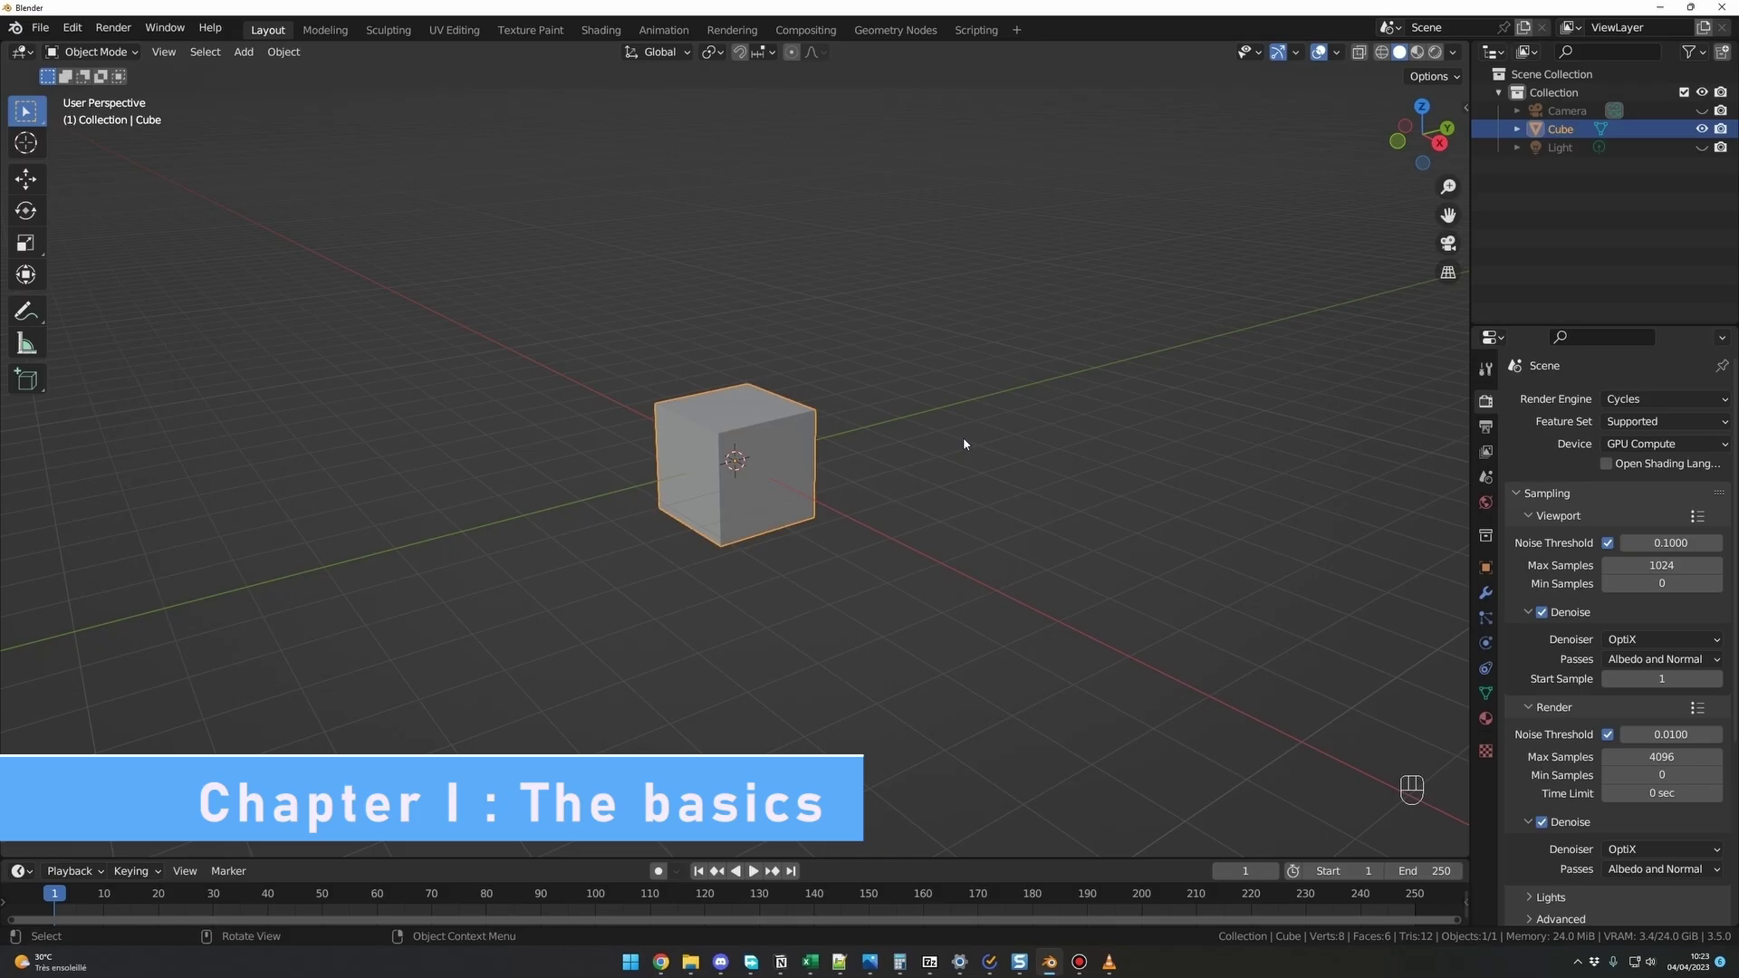
pyautogui.moveTo(962, 448); pyautogui.dragTo(930, 508, button='middle')
# - Add a UV sphere and reposition it along one locked axis
pyautogui.hotkey('shift', 'a')
pyautogui.moveTo(885, 524)
pyautogui.click(1077, 604)
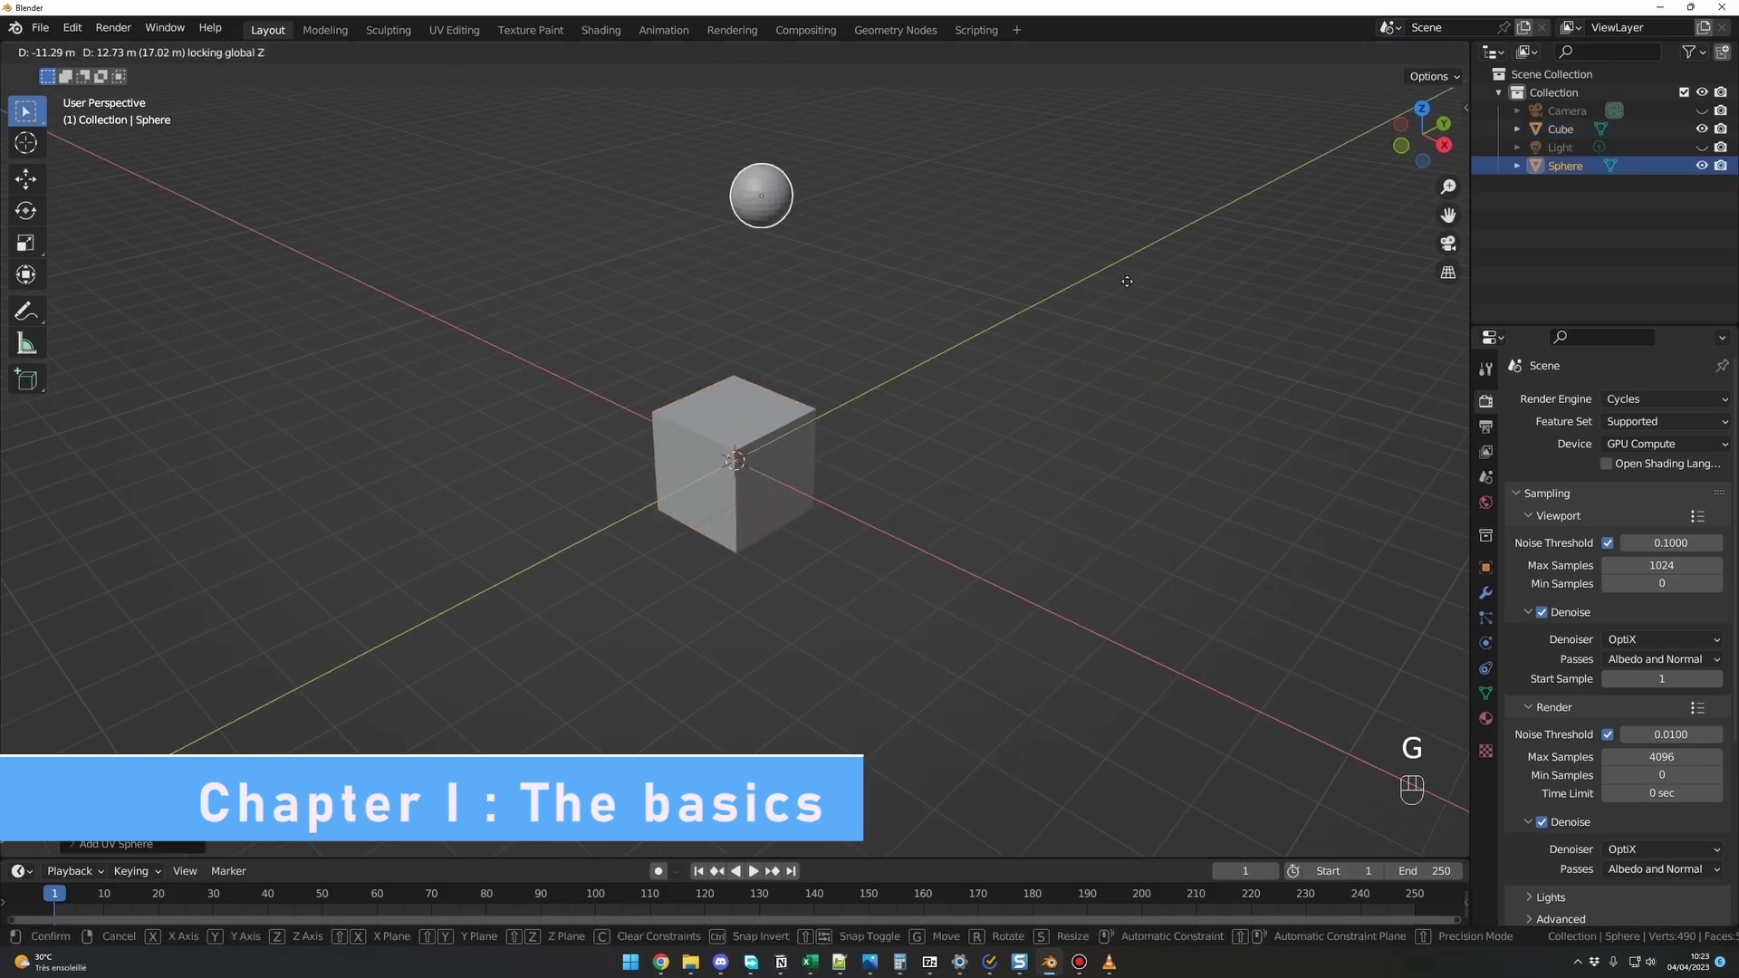
pyautogui.hotkey('ctrl', 'z')
pyautogui.press('g')
pyautogui.middleClick(601, 504)
pyautogui.click(616, 448)
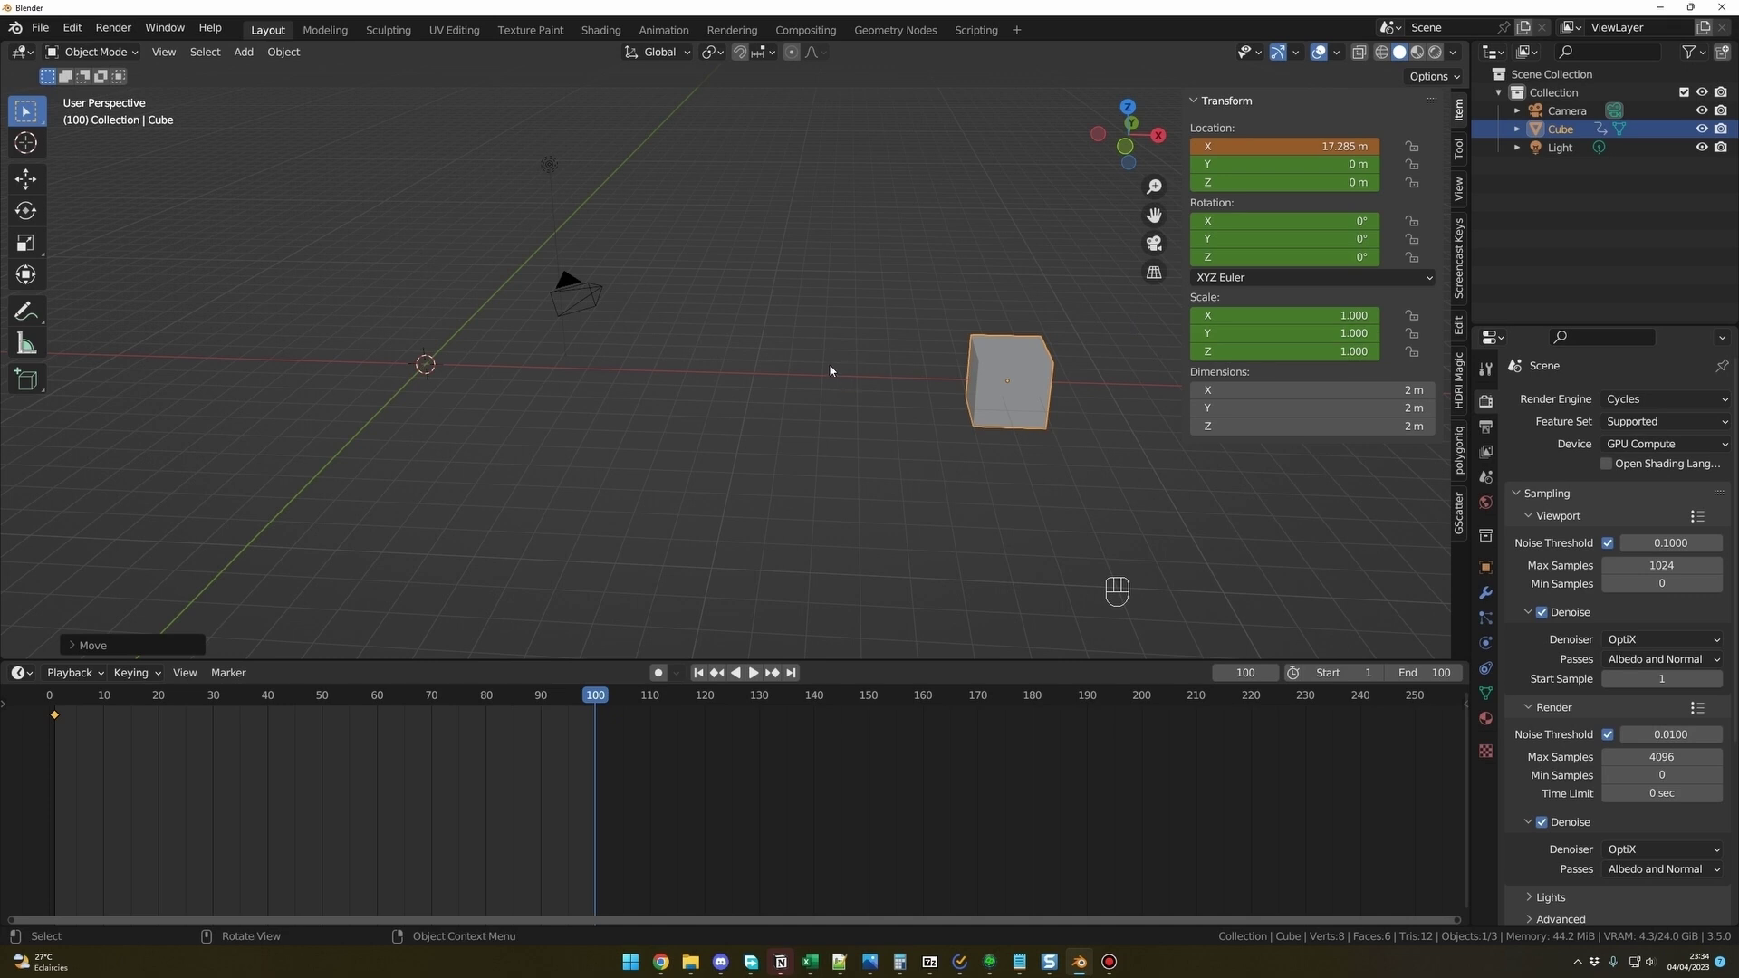
# - Keyframe the cube's position at frame 100, play the animation, and view through the scene camera
pyautogui.press('i')
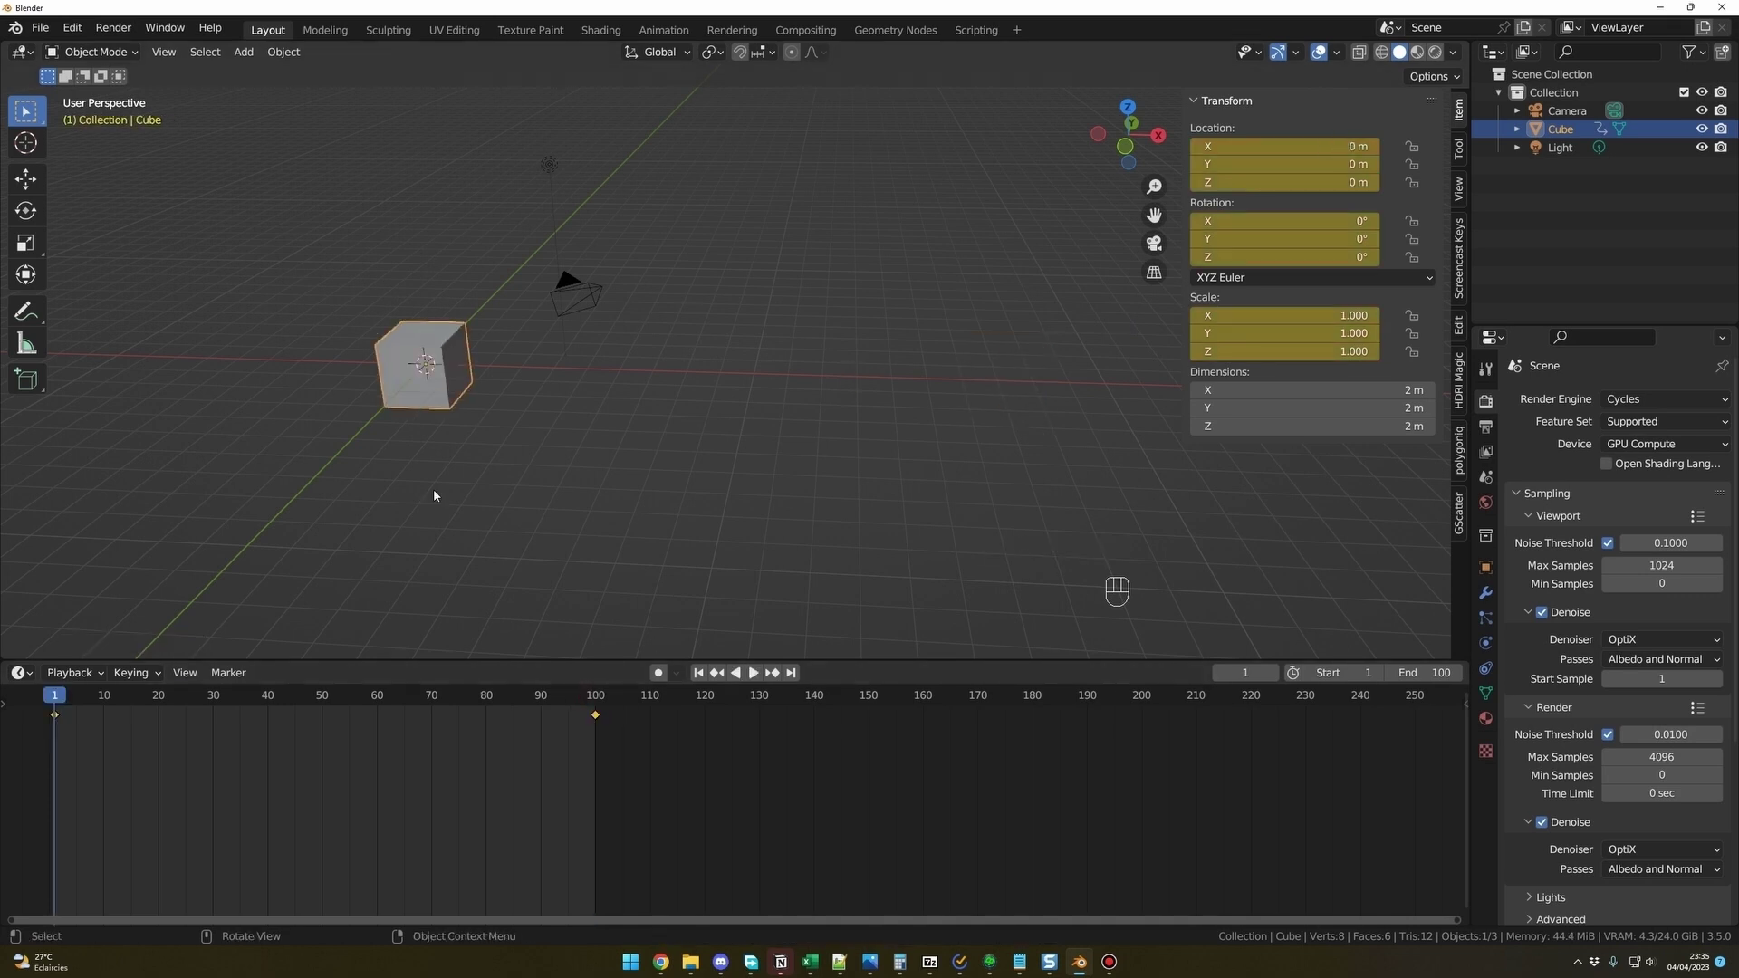
pyautogui.press('space')
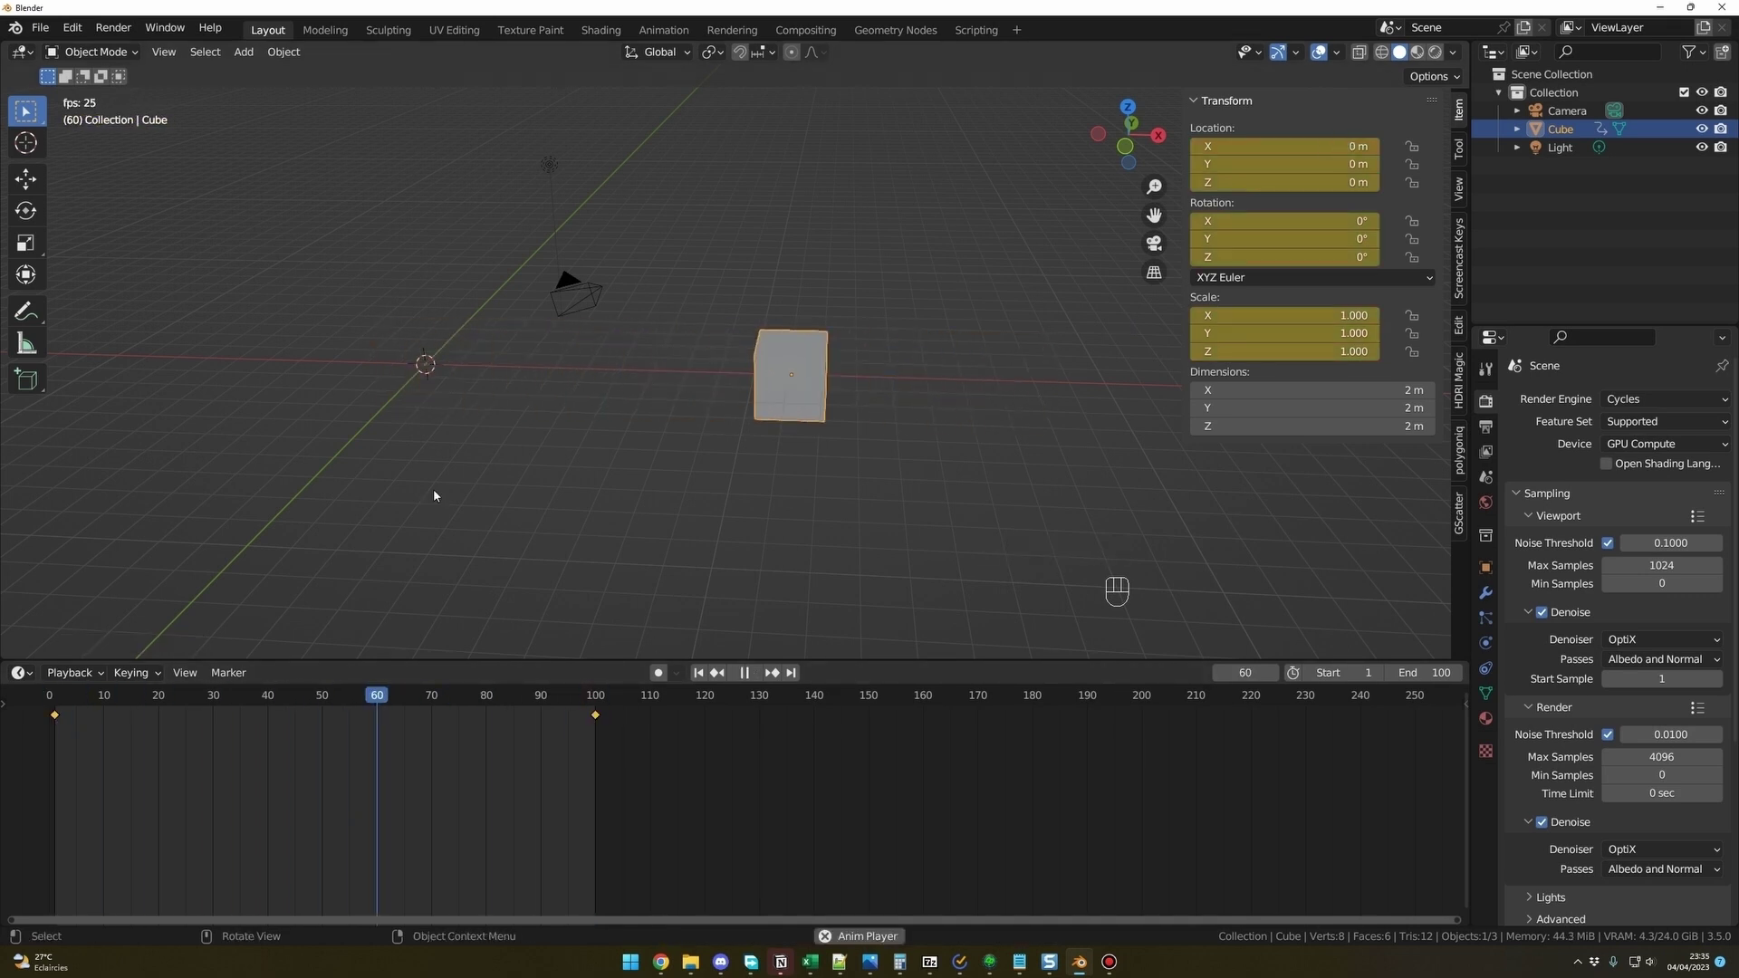
pyautogui.click(312, 709)
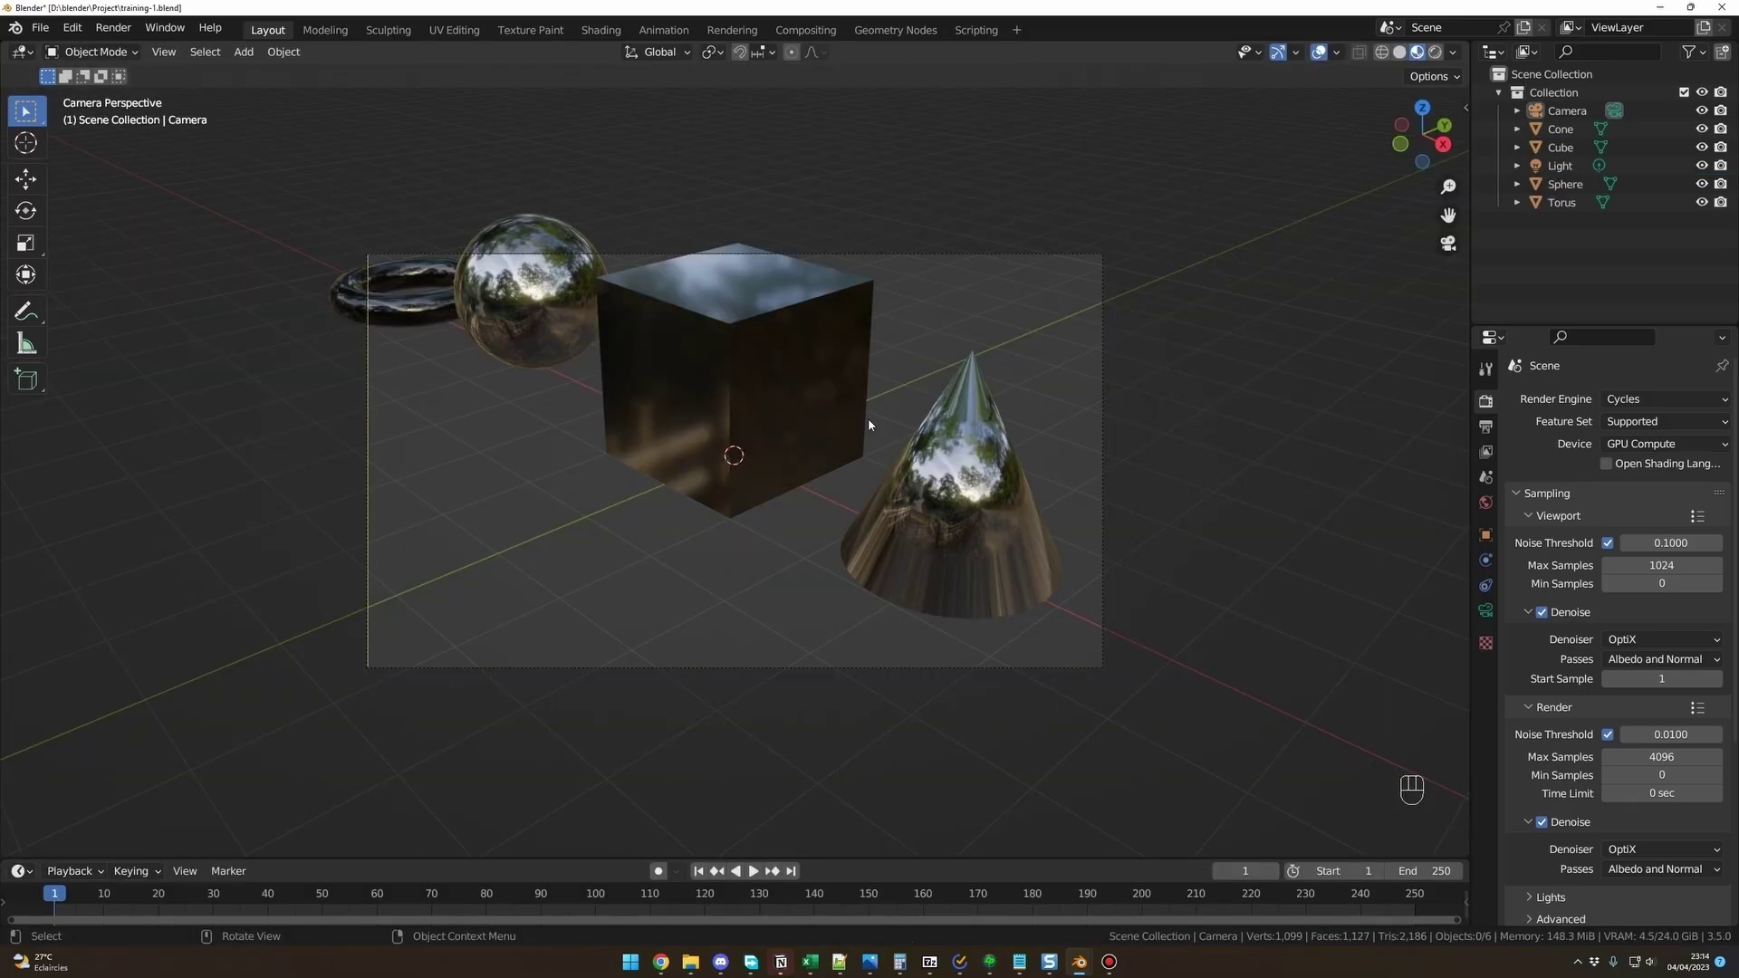
pyautogui.moveTo(868, 417); pyautogui.dragTo(834, 465, button='middle')
pyautogui.press('KP_0')
pyautogui.press('KP_0')
pyautogui.scroll(-1, 834, 466)
pyautogui.scroll(1, 834, 466)
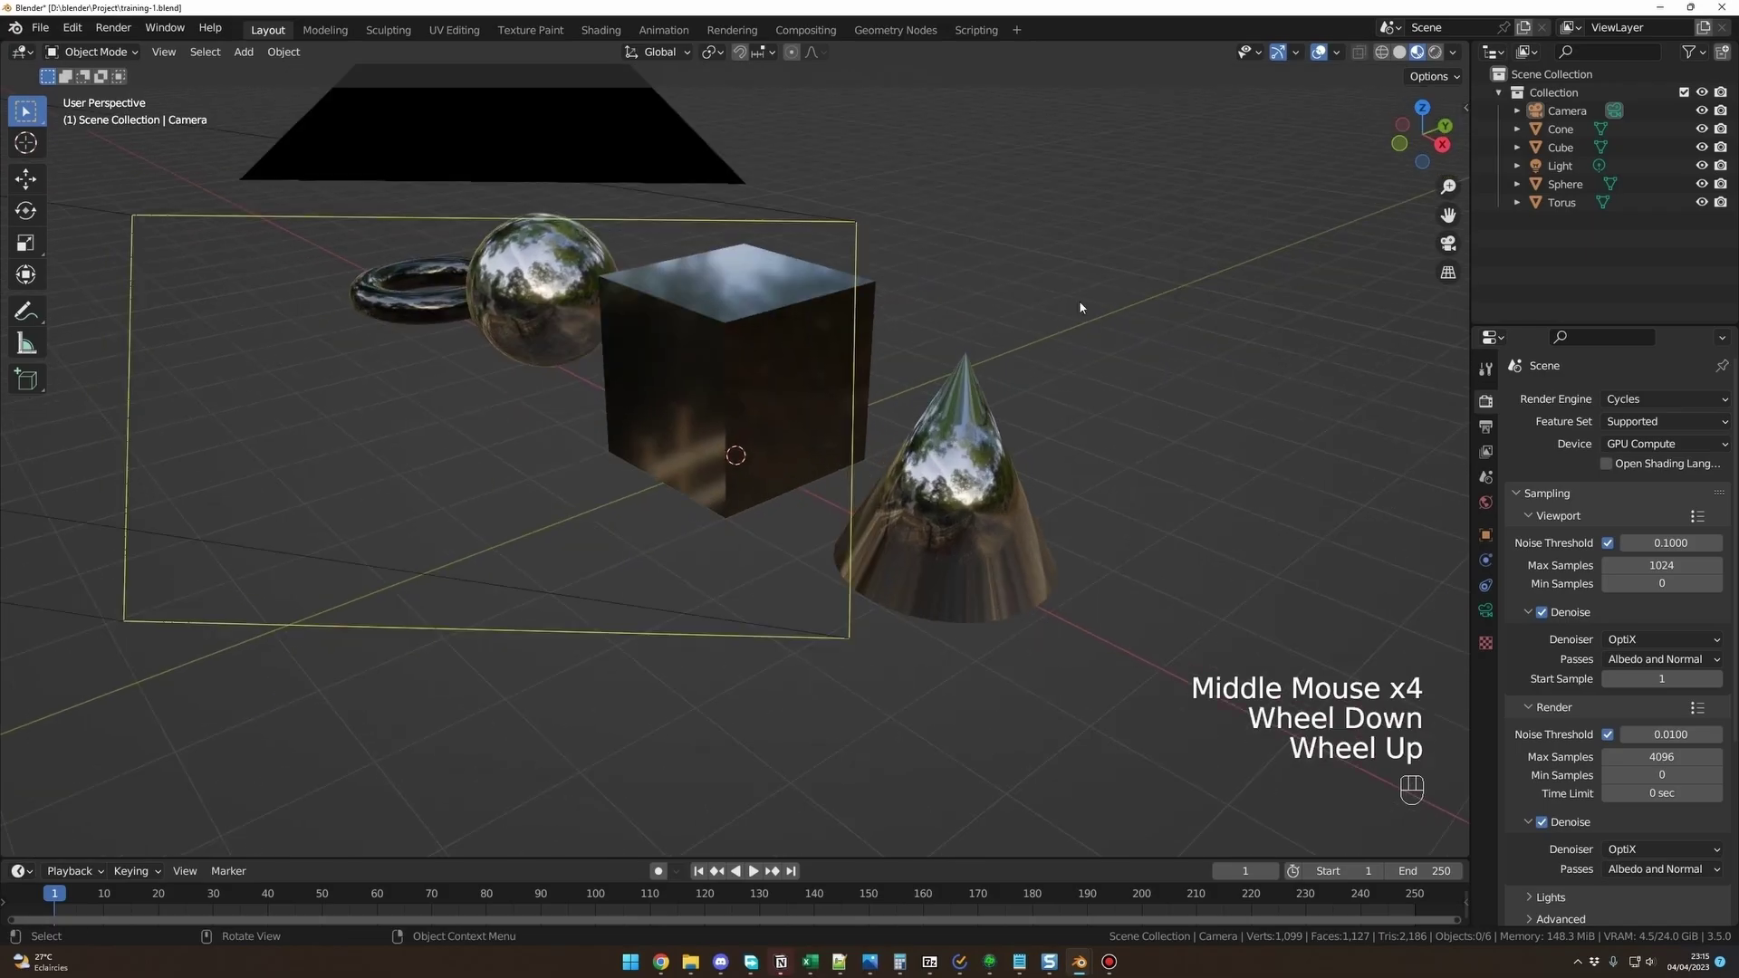
# - Show the properties sidebar and step the timeline between frames 9 and 15
pyautogui.press('n')
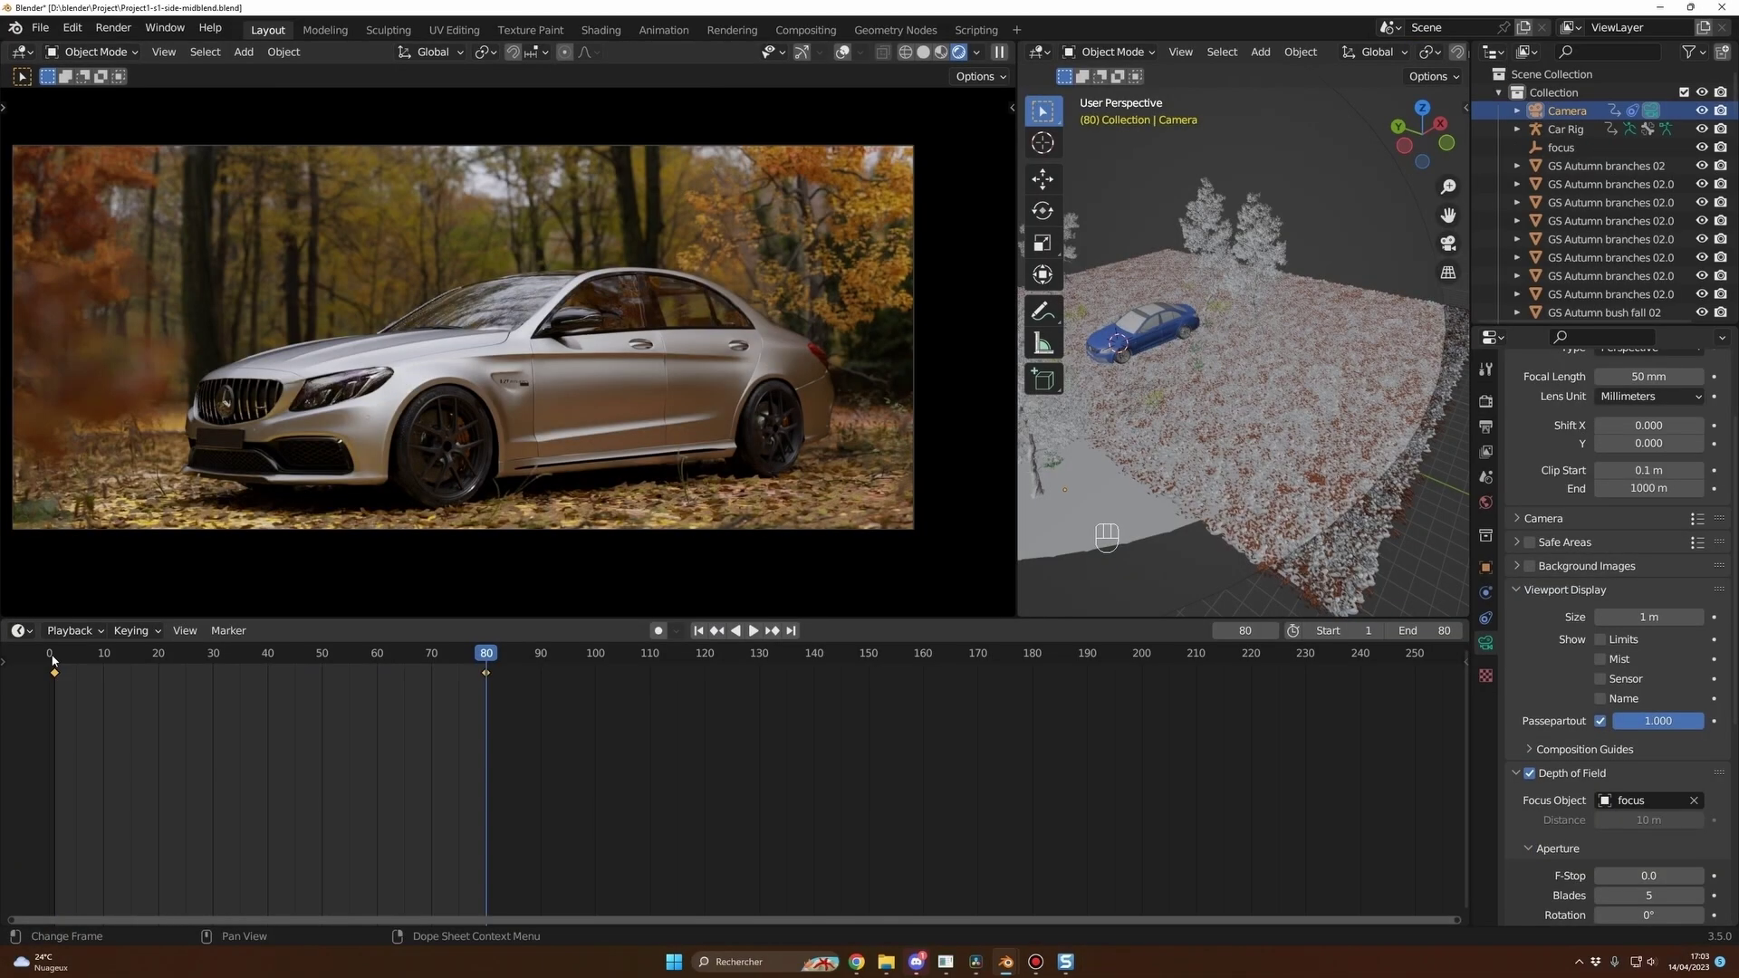
pyautogui.click(113, 661)
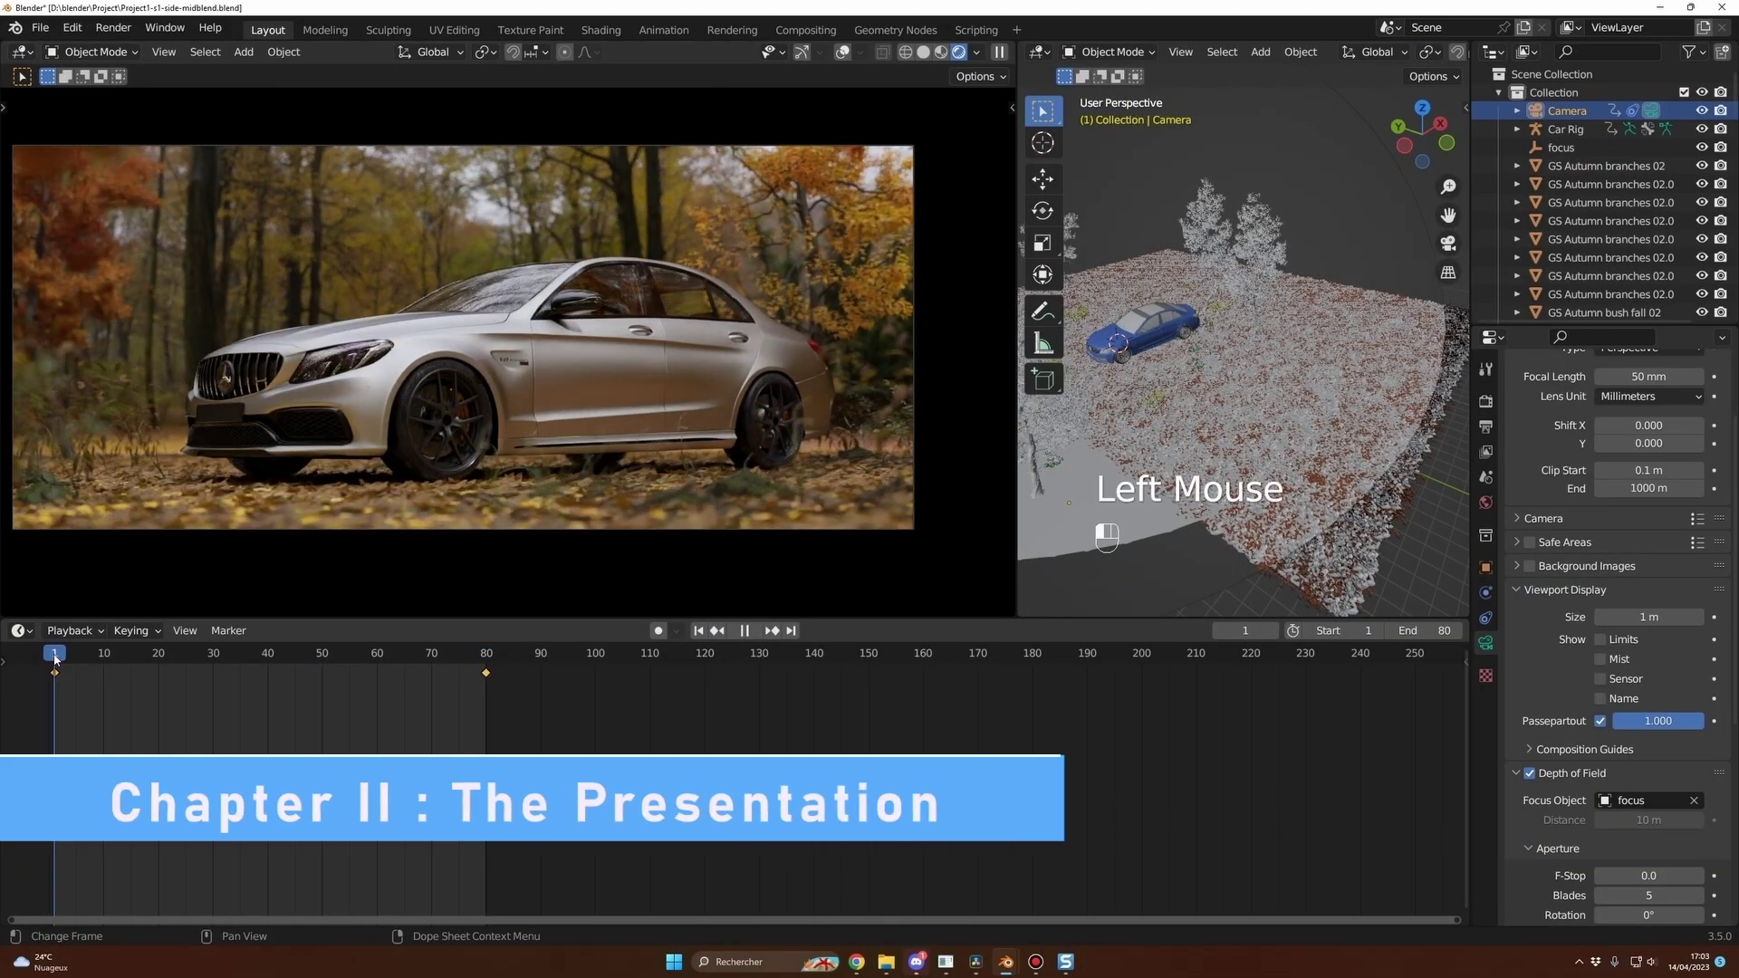
pyautogui.click(100, 661)
pyautogui.click(135, 664)
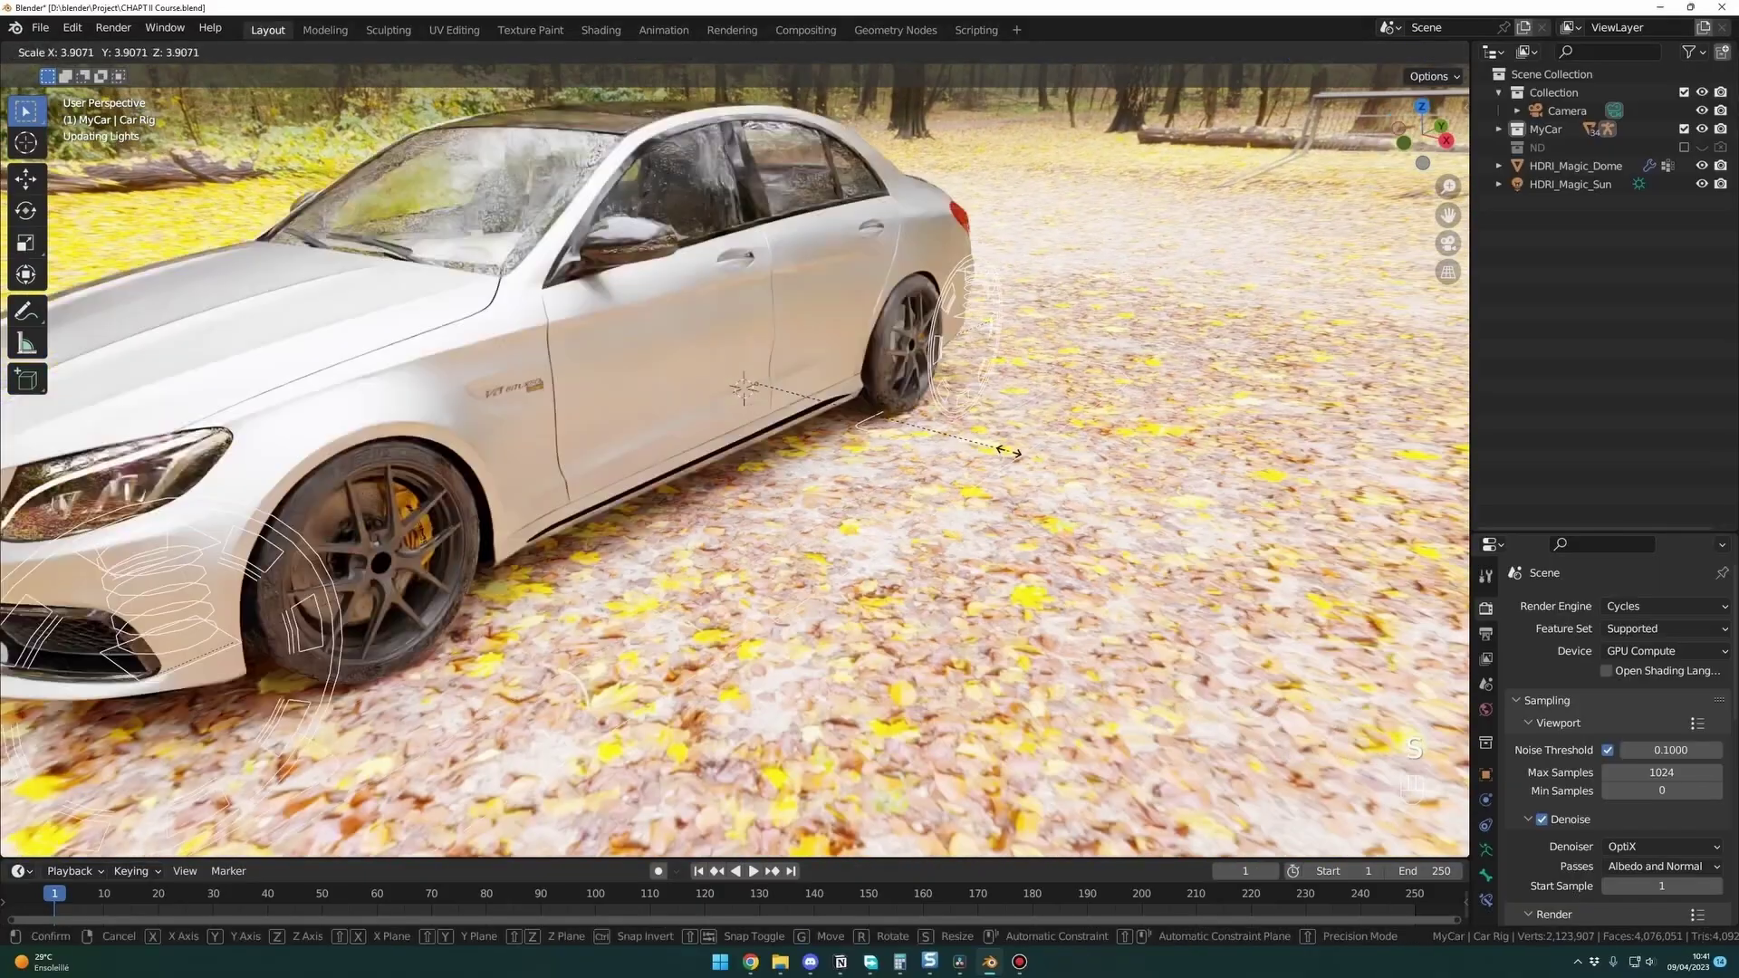
pyautogui.scroll(3, 802, 471)
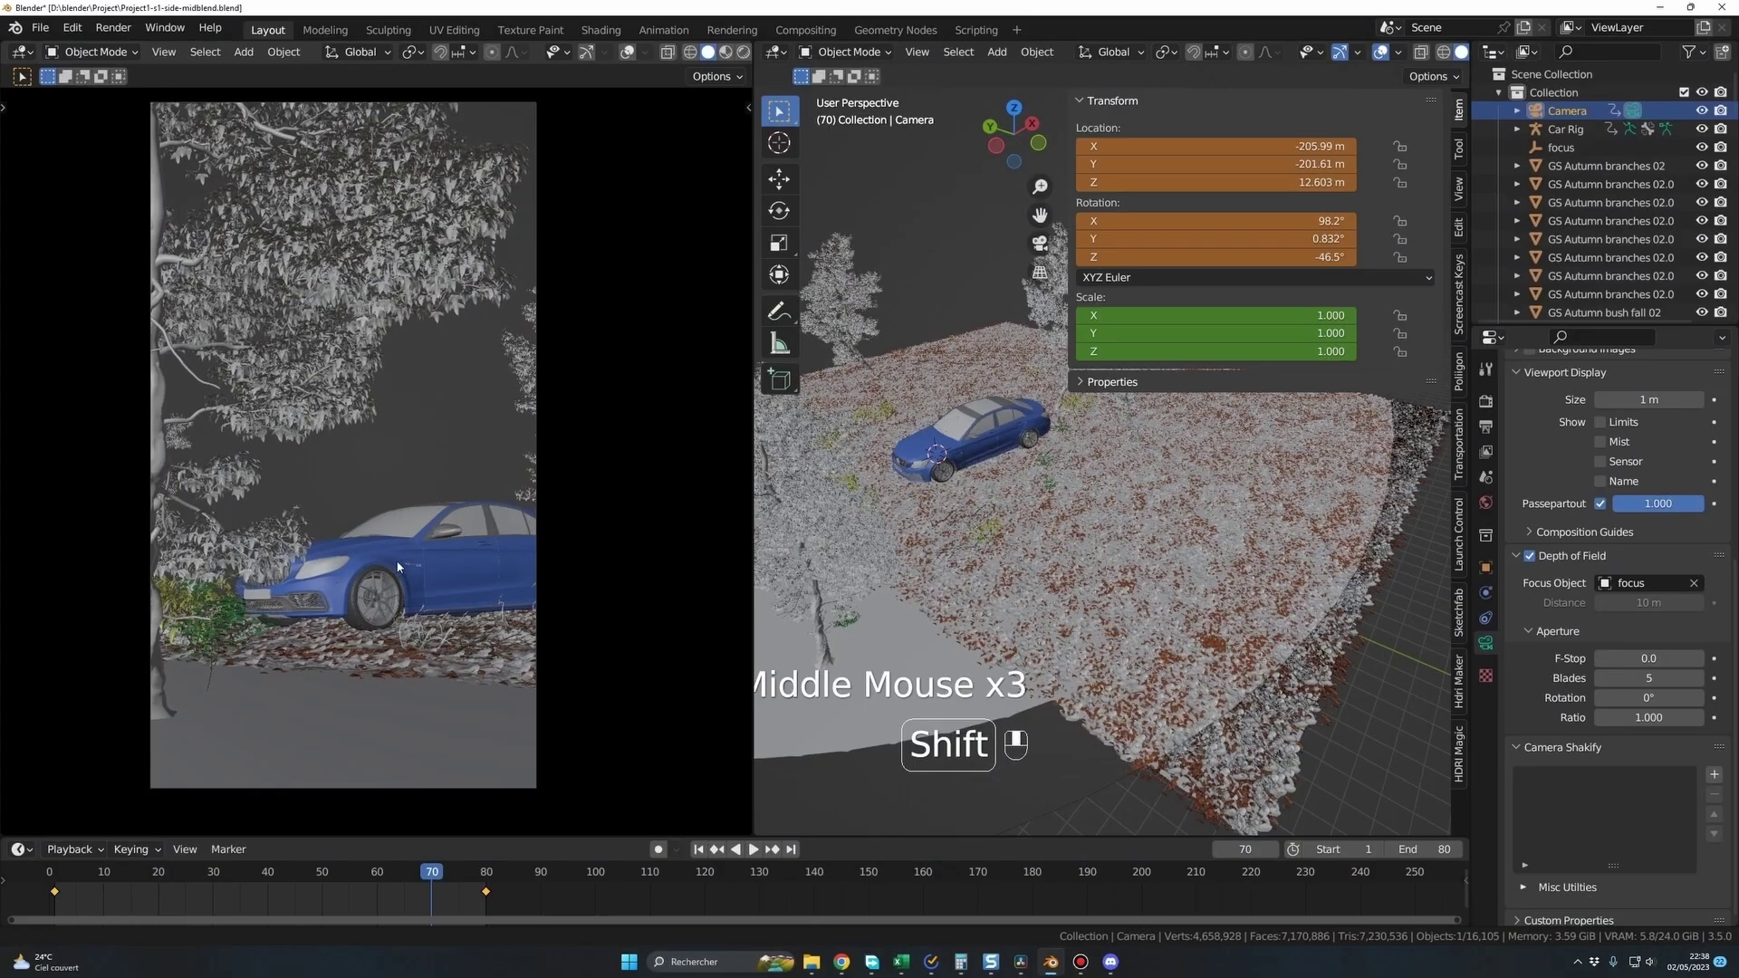
# - Raise and tilt the camera upward so more trees show above the blue car
pyautogui.keyDown('shift'); pyautogui.moveTo(448, 553); pyautogui.dragTo(333, 682, button='middle'); pyautogui.keyUp('shift')
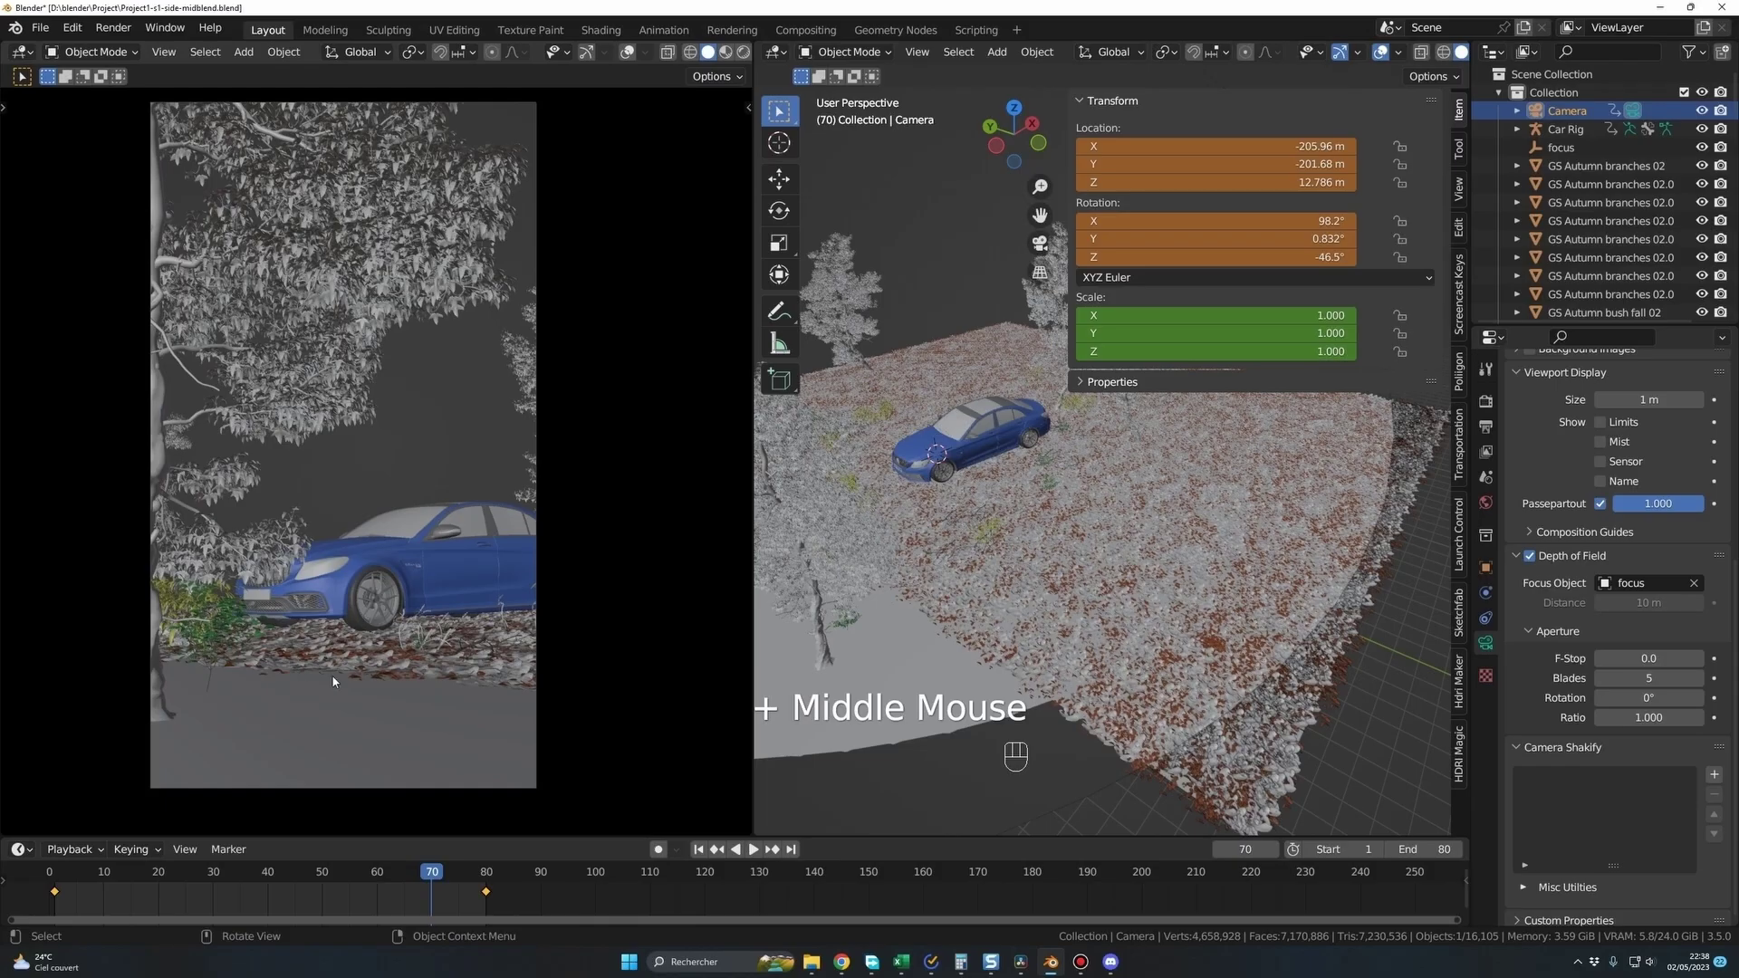
pyautogui.moveTo(336, 595); pyautogui.dragTo(356, 414, button='middle')
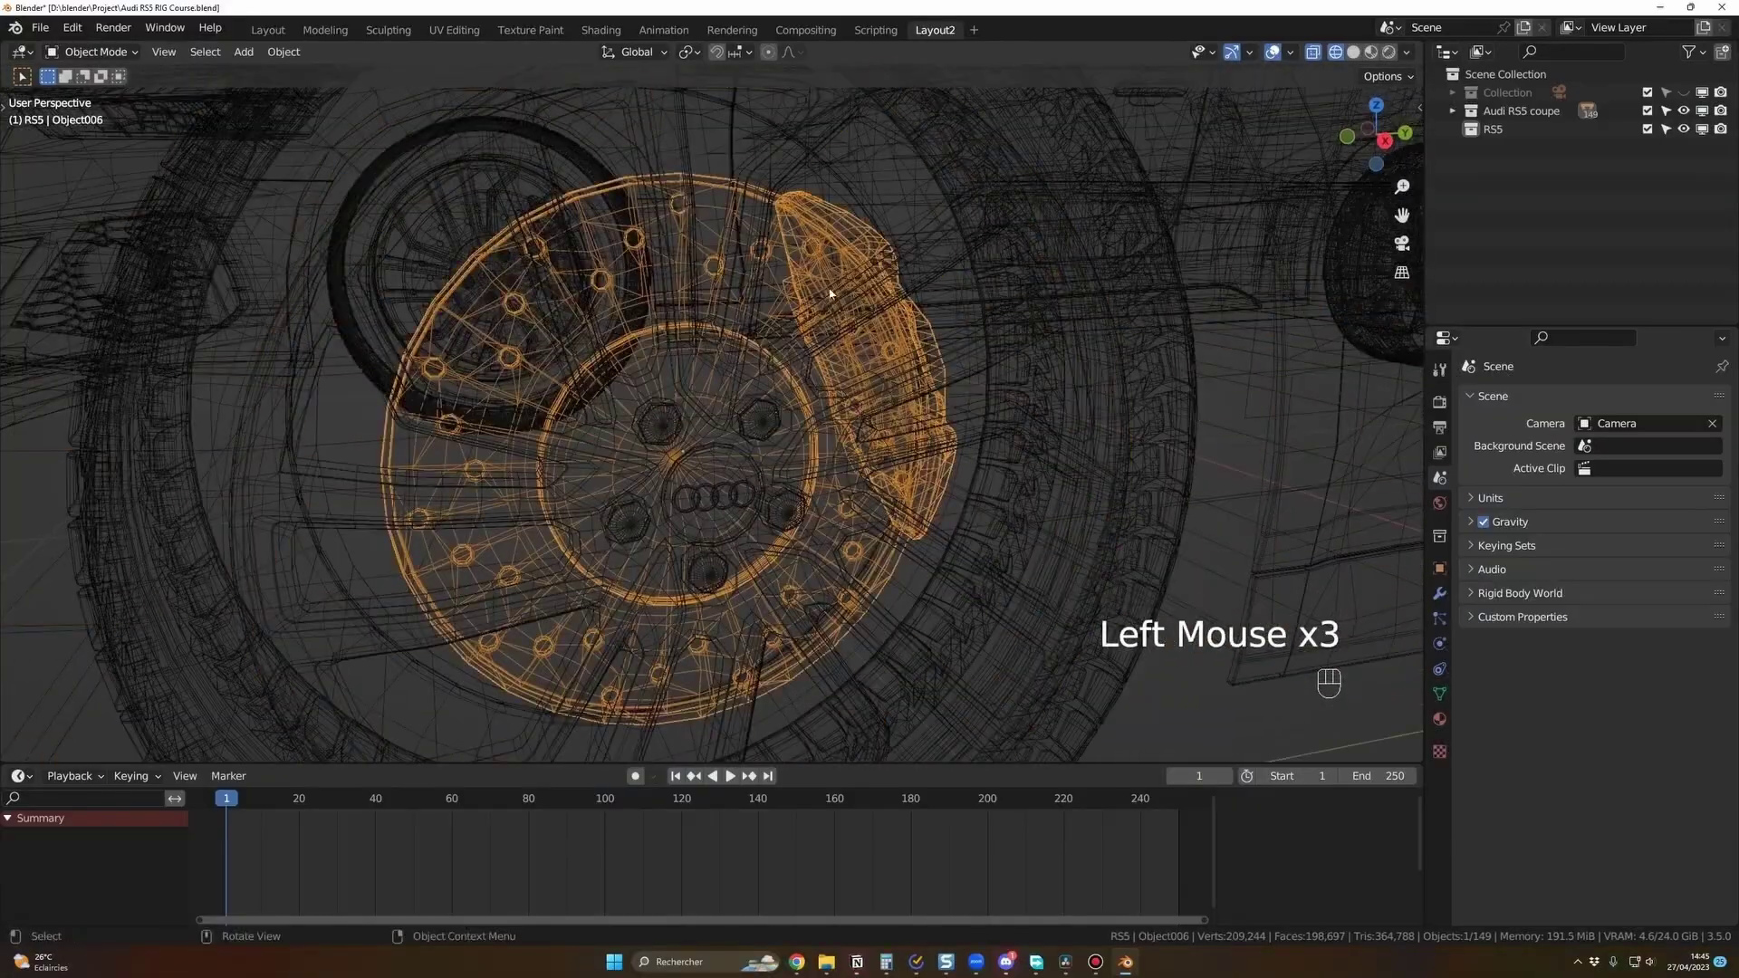
pyautogui.scroll(-1, 830, 260)
# - Select the RS5's brake disc assembly in the wireframe view
pyautogui.click(833, 240)
pyautogui.scroll(2, 833, 238)
pyautogui.click(834, 235)
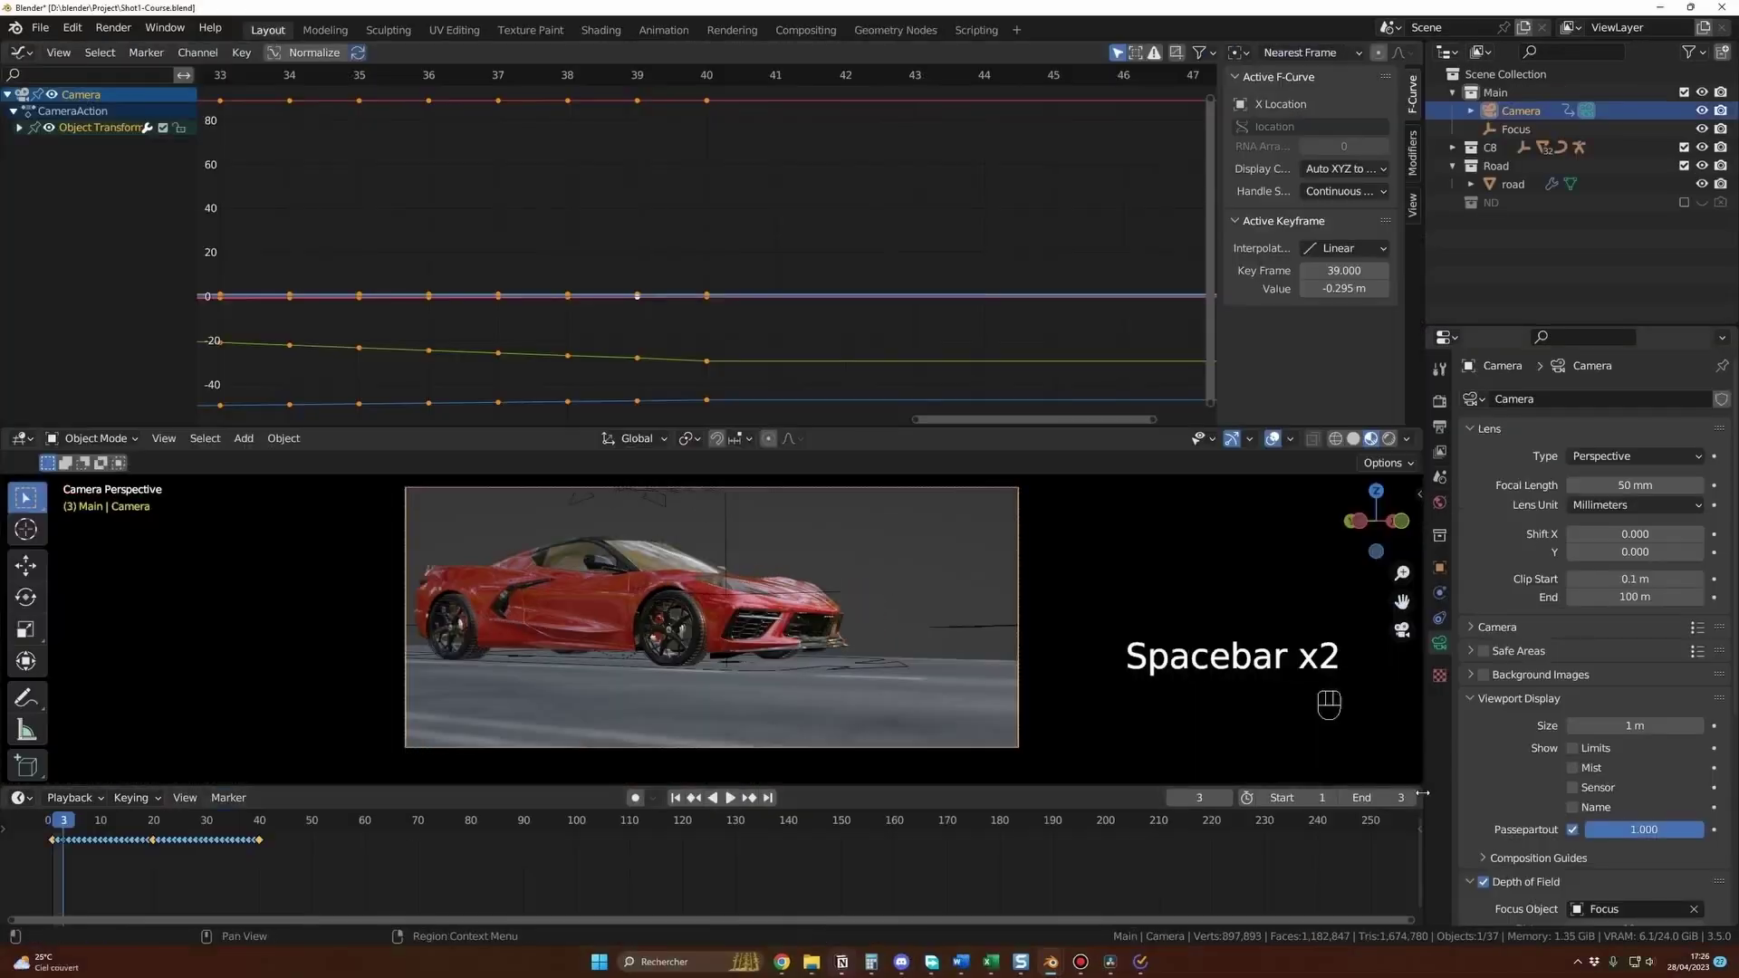
# - Move to frame 3 and open the camera curves' keyframe options to start the animation there
pyautogui.click(81, 835)
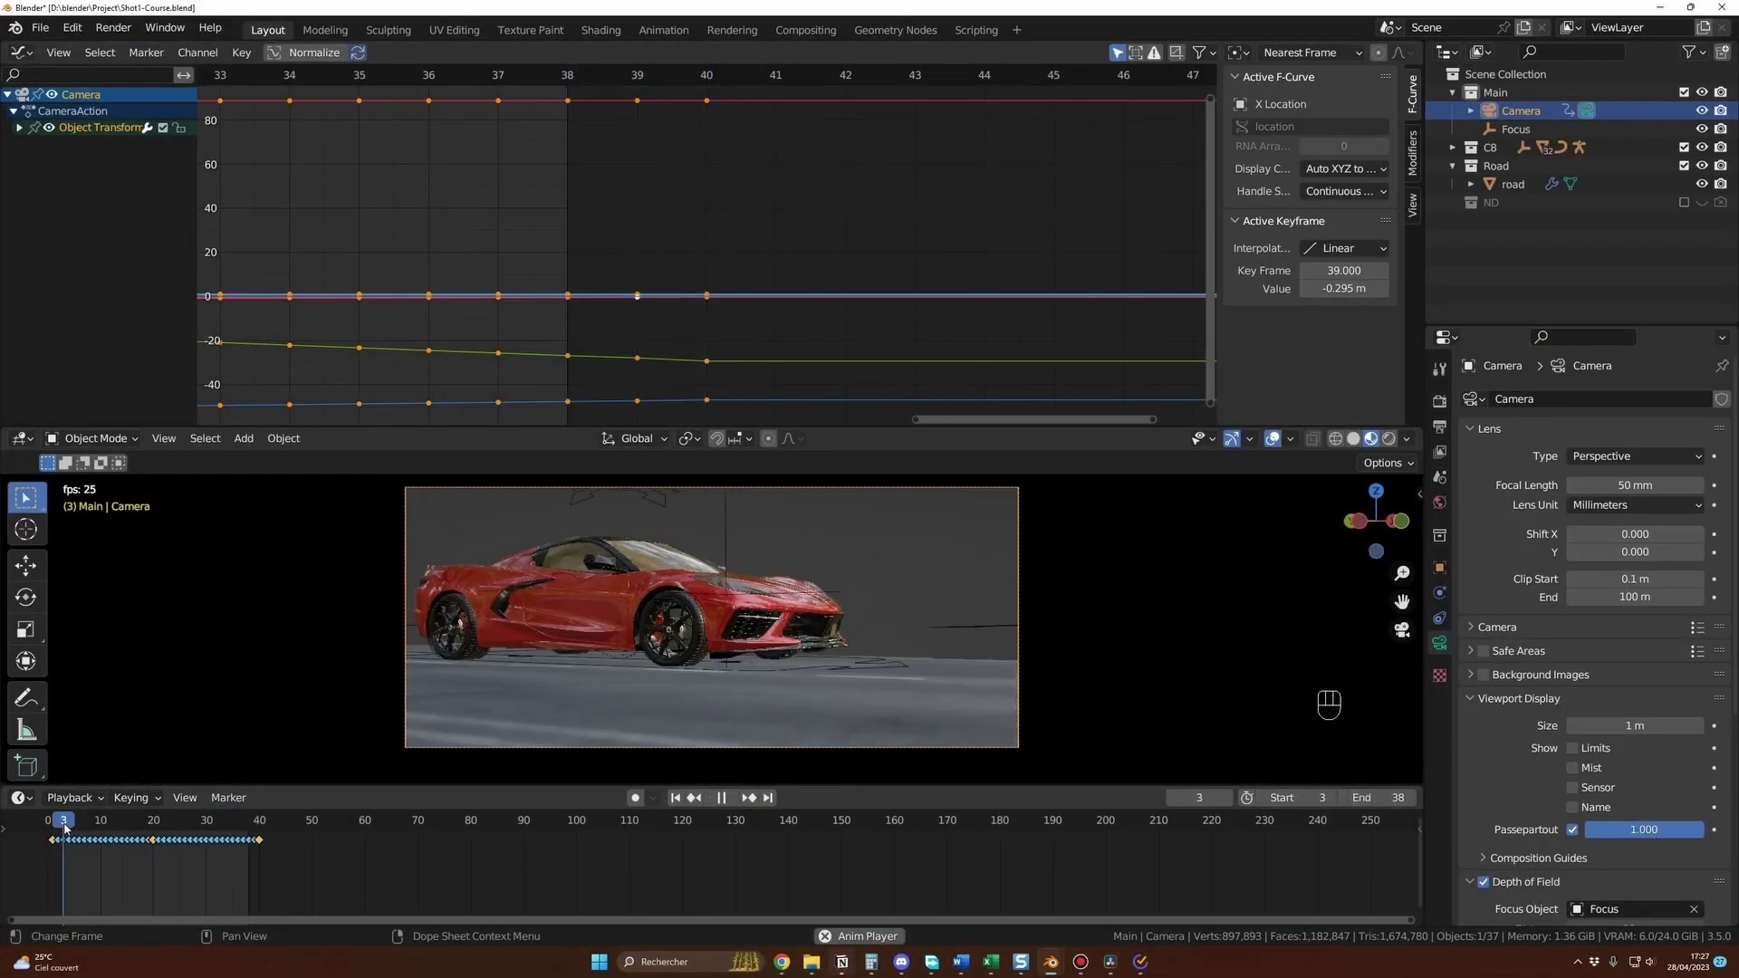
pyautogui.click(241, 51)
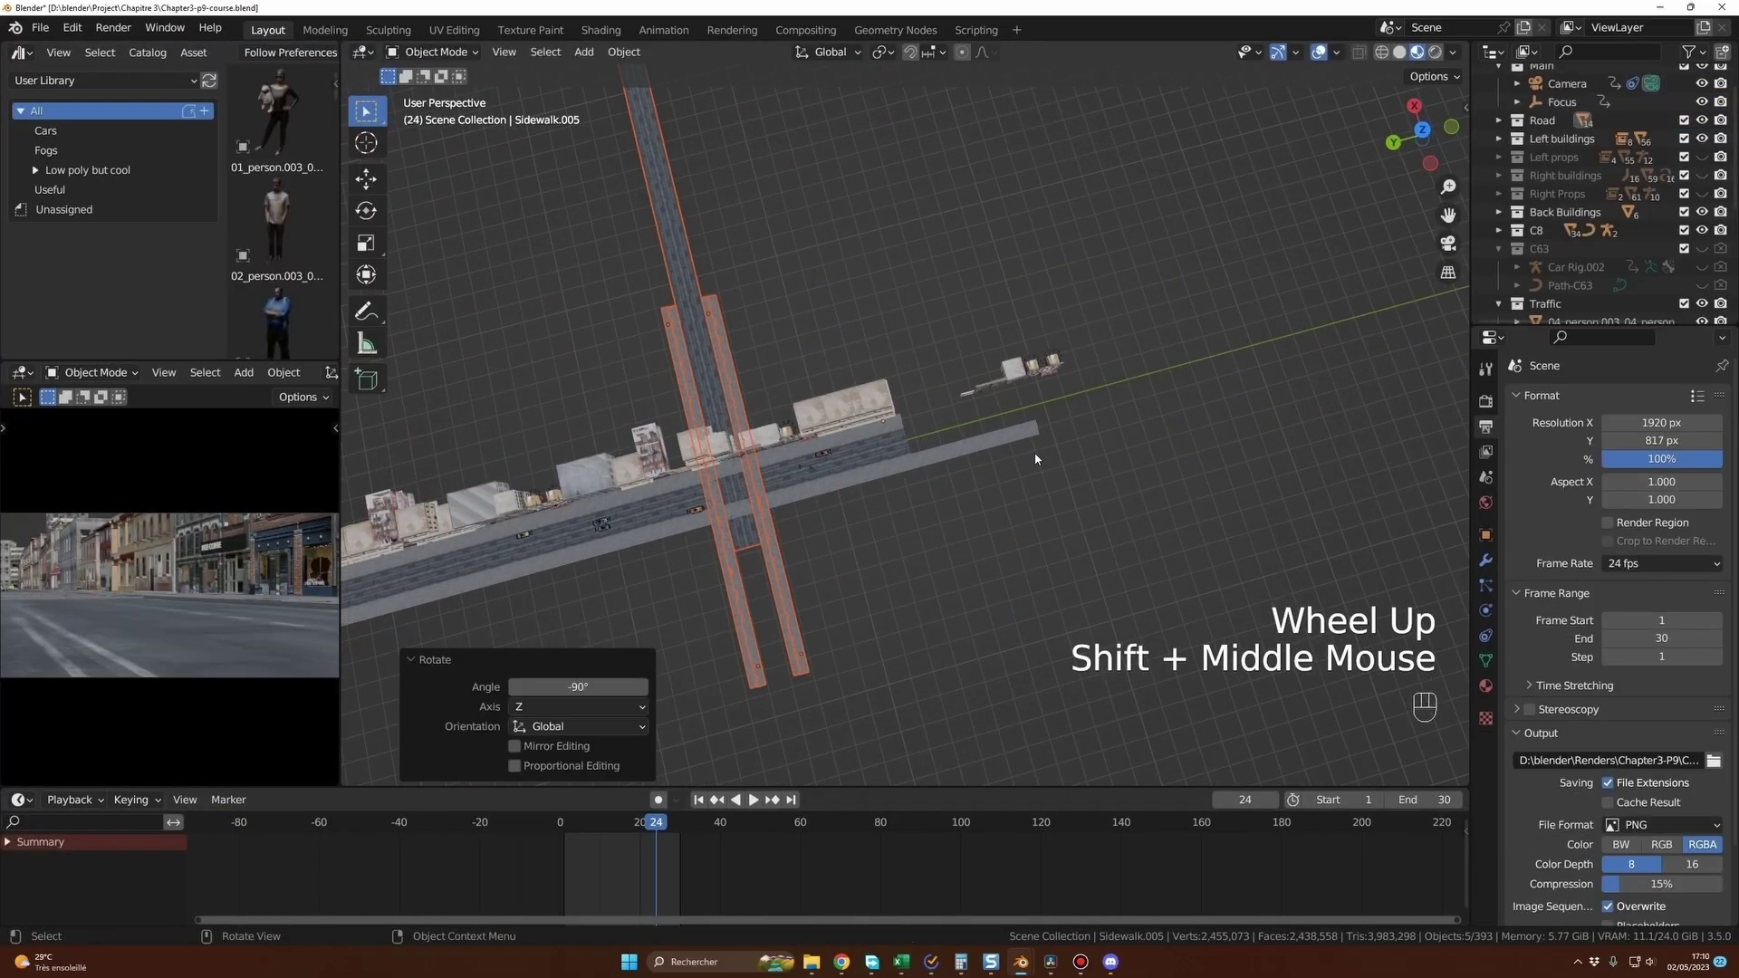
pyautogui.scroll(2, 1024, 444)
# - Bring the sidewalk gap into view and select Sidewalk.011
pyautogui.scroll(5, 1005, 380)
pyautogui.scroll(-2, 998, 331)
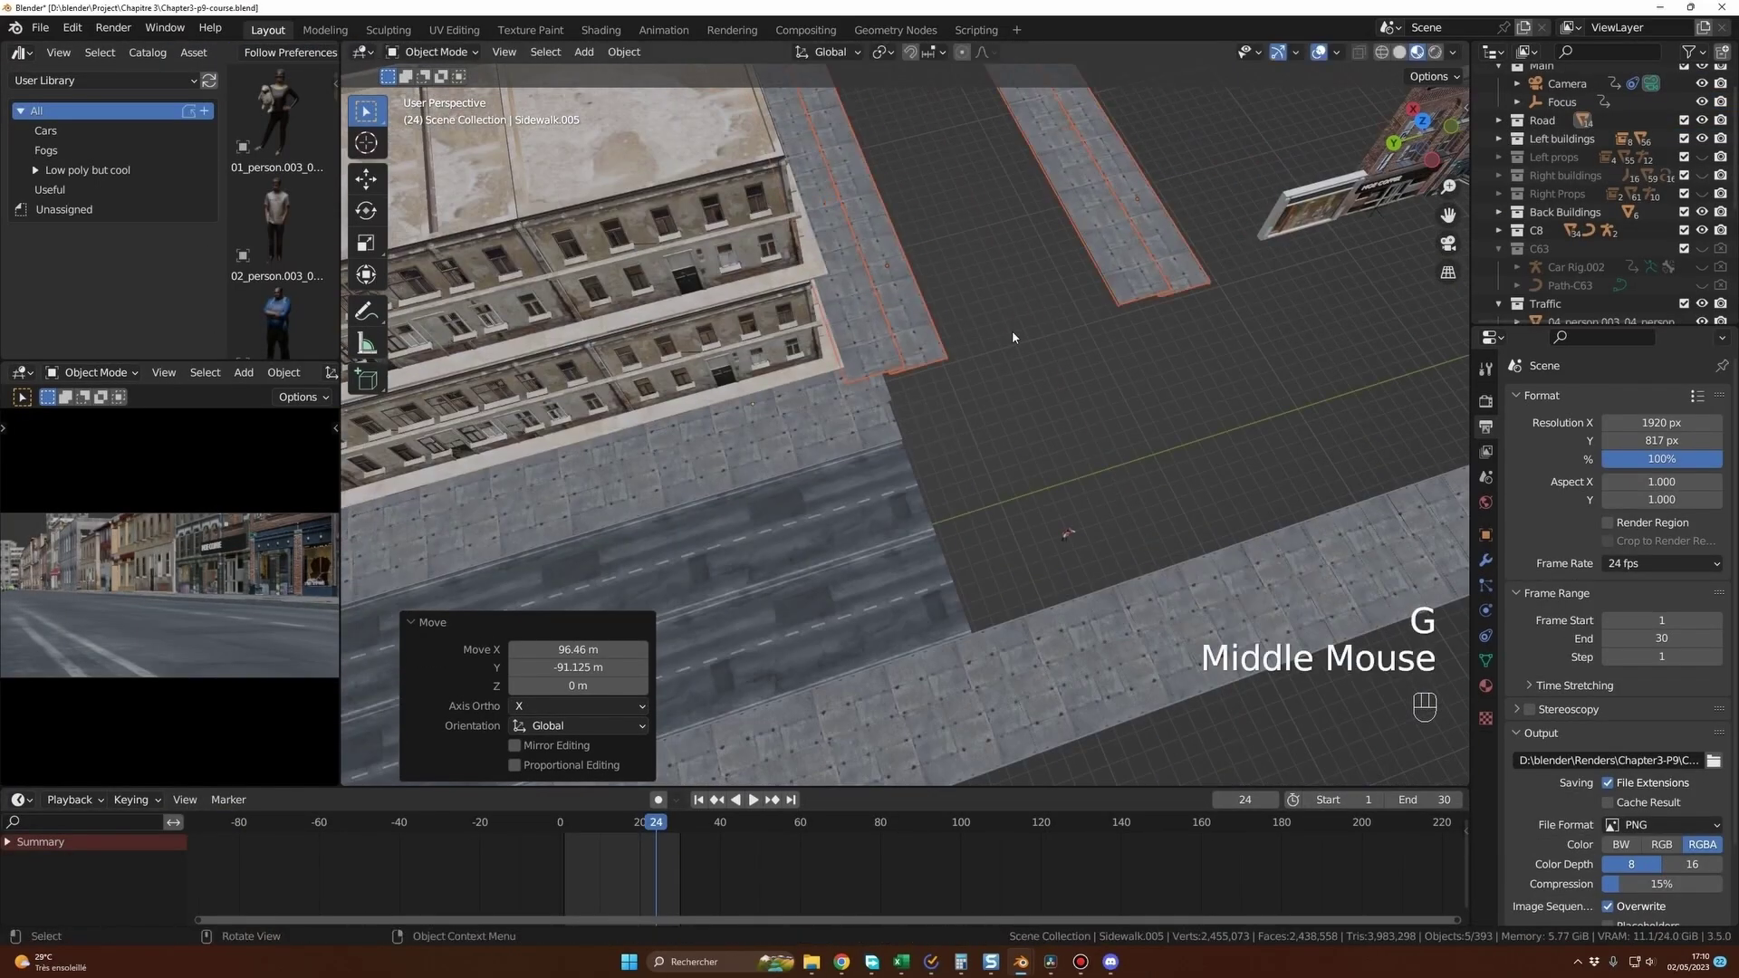
pyautogui.scroll(3, 959, 353)
pyautogui.moveTo(959, 353); pyautogui.dragTo(1017, 368, button='middle')
pyautogui.scroll(-2, 1017, 369)
pyautogui.doubleClick(1017, 368)
# - Move Sidewalk.011 with G into the gap beside the road
pyautogui.press('g')
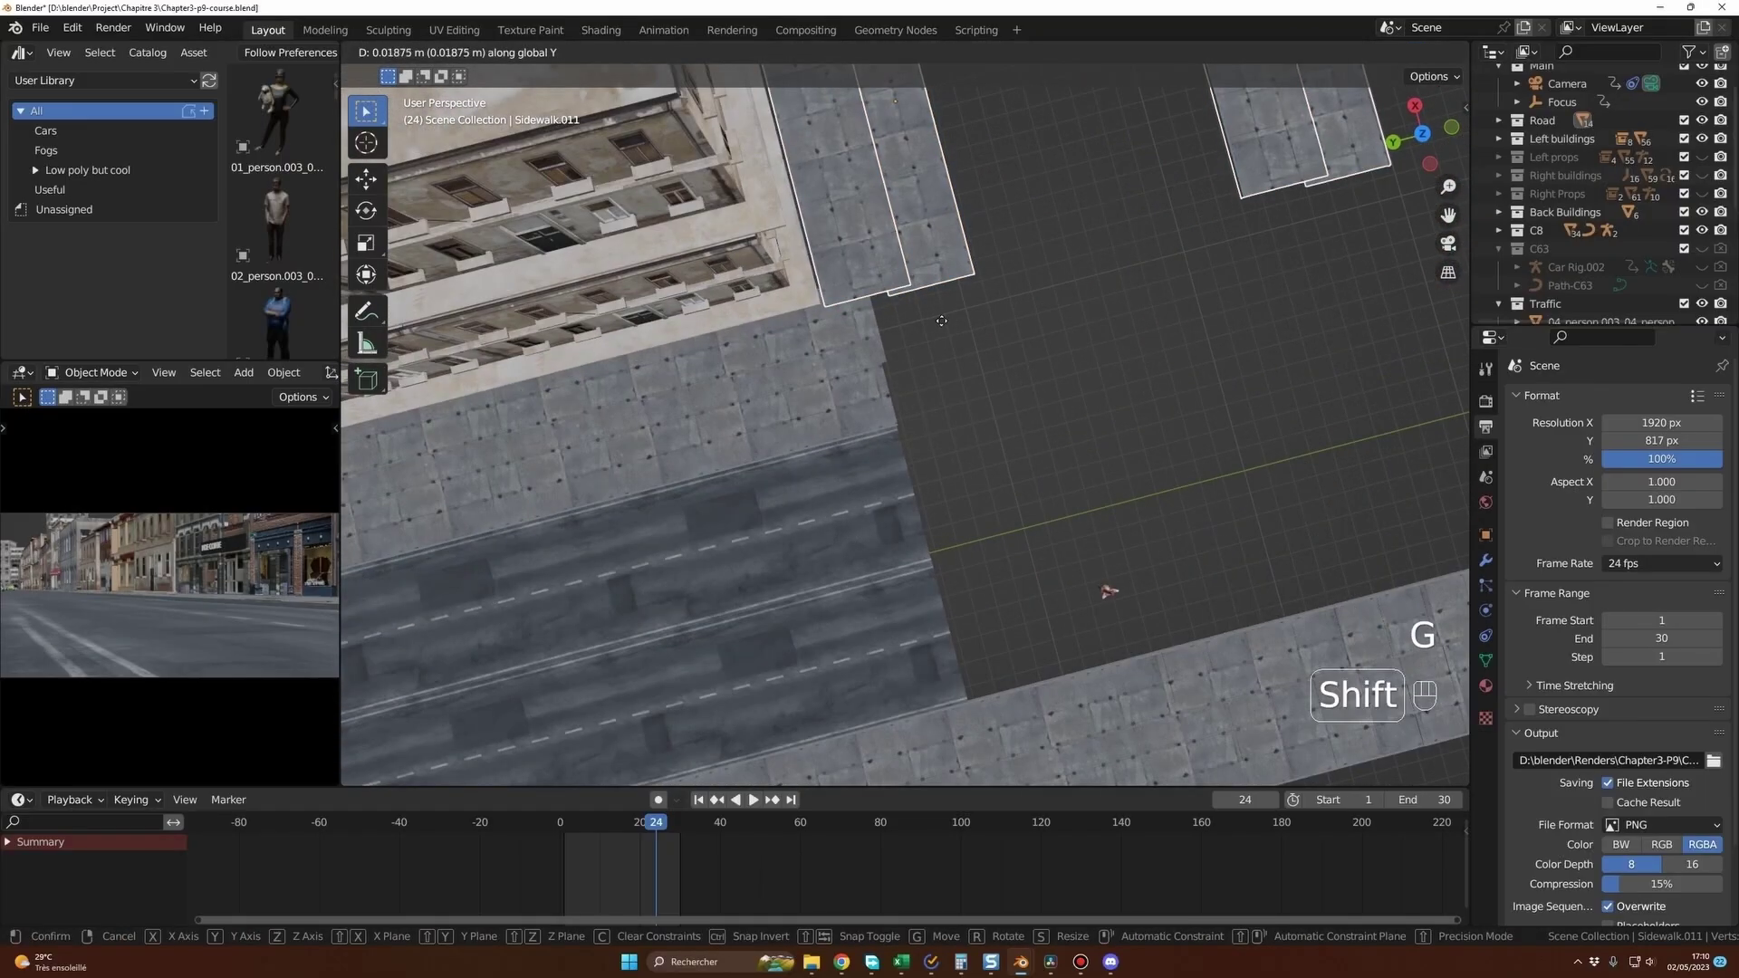
pyautogui.scroll(2, 1102, 590)
pyautogui.keyDown('shift'); pyautogui.moveTo(1102, 589); pyautogui.dragTo(1141, 375, button='middle'); pyautogui.keyUp('shift')
pyautogui.scroll(1, 1245, 395)
pyautogui.keyDown('shift'); pyautogui.moveTo(1141, 375); pyautogui.dragTo(1053, 356, button='middle'); pyautogui.keyUp('shift')
pyautogui.press('g')
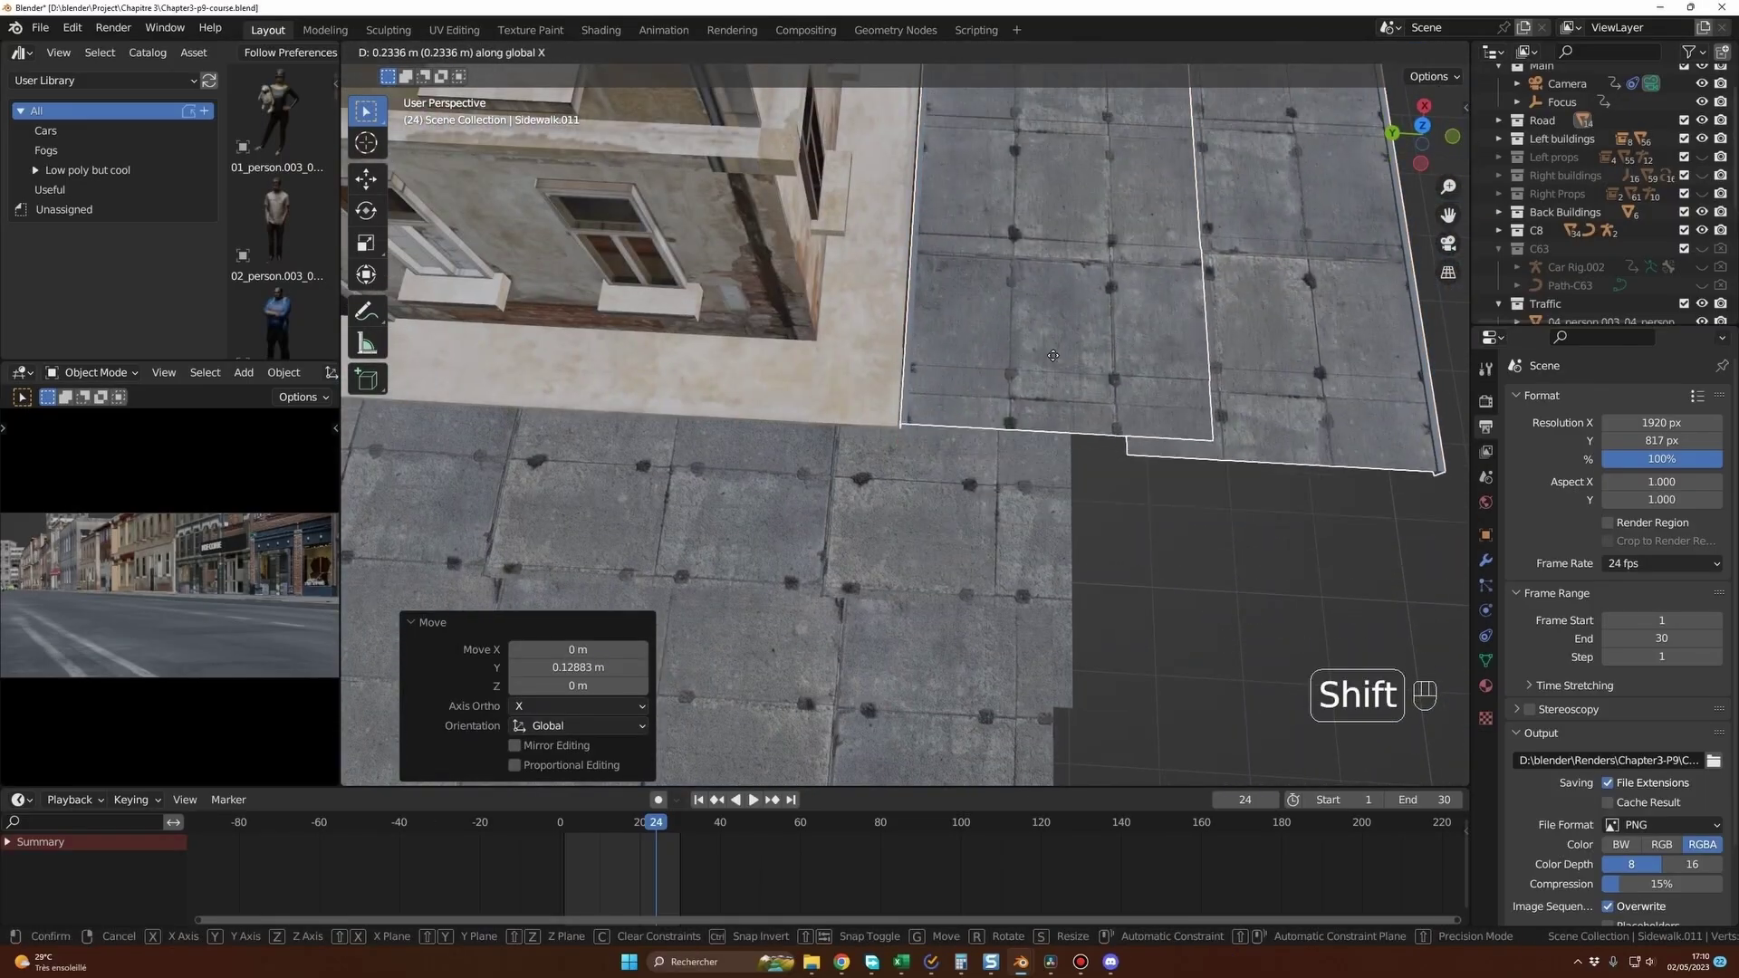
pyautogui.click(1257, 423)
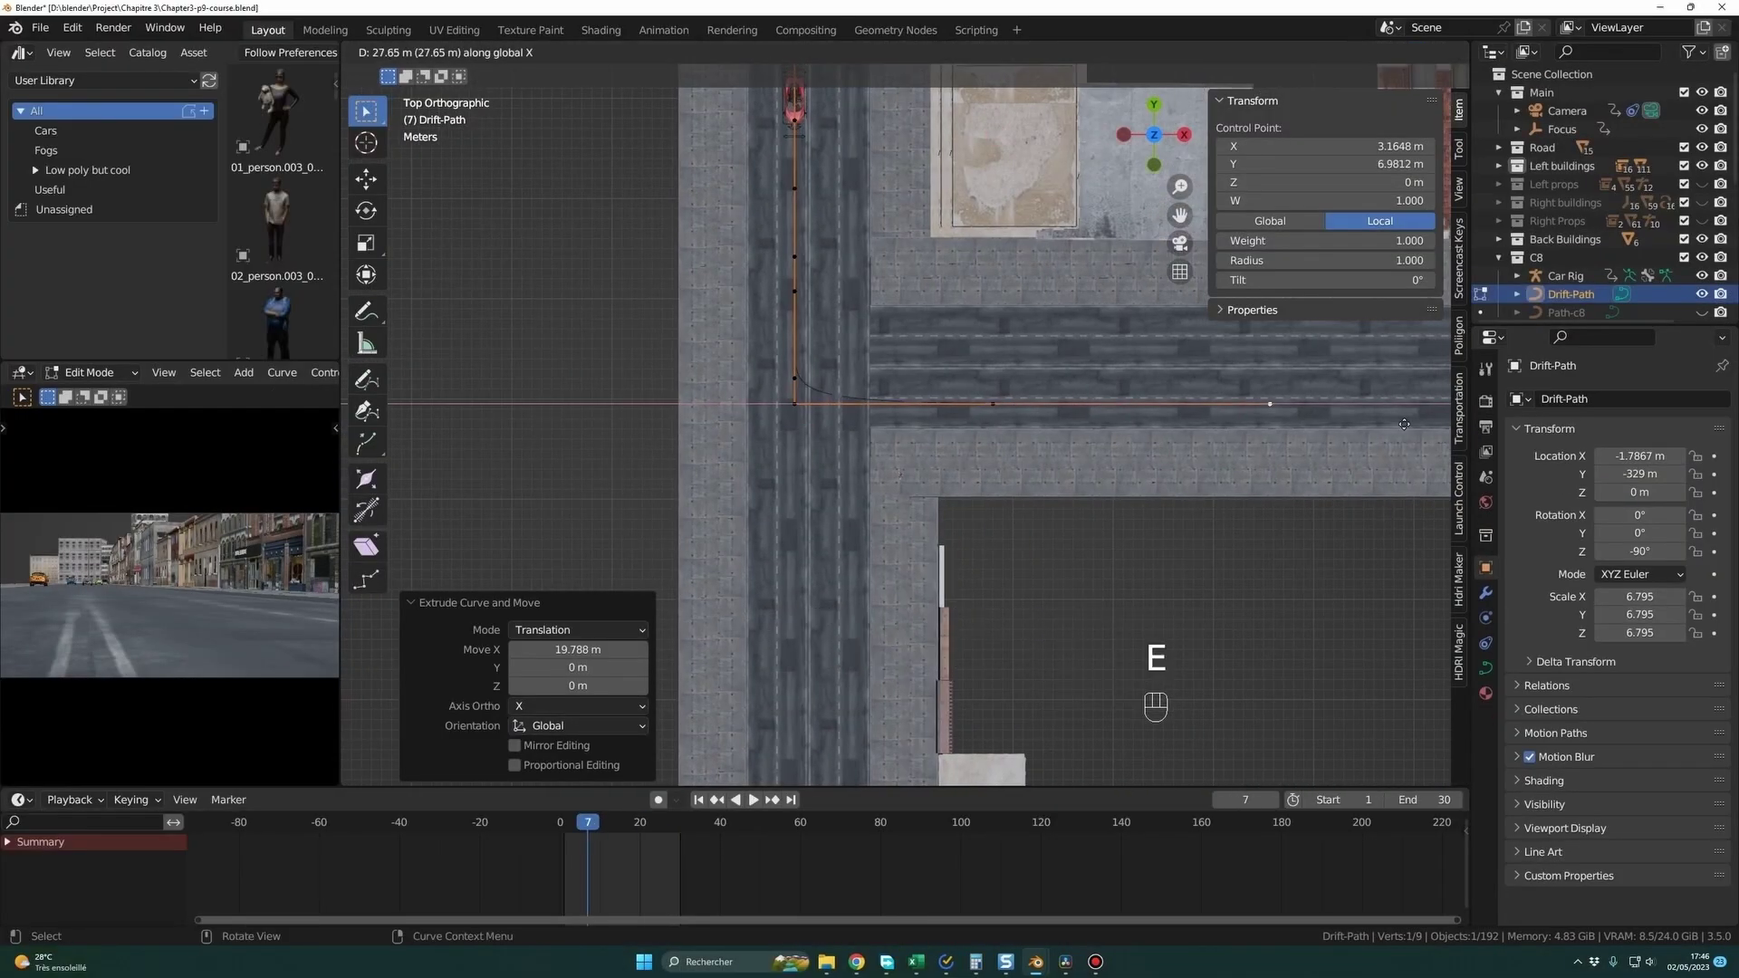
# - Extrude the drift path curve along the street, trim the A2 audio clip, and enlarge the timeline
pyautogui.press('Tab')
pyautogui.moveTo(978, 404); pyautogui.dragTo(850, 404, button='middle')
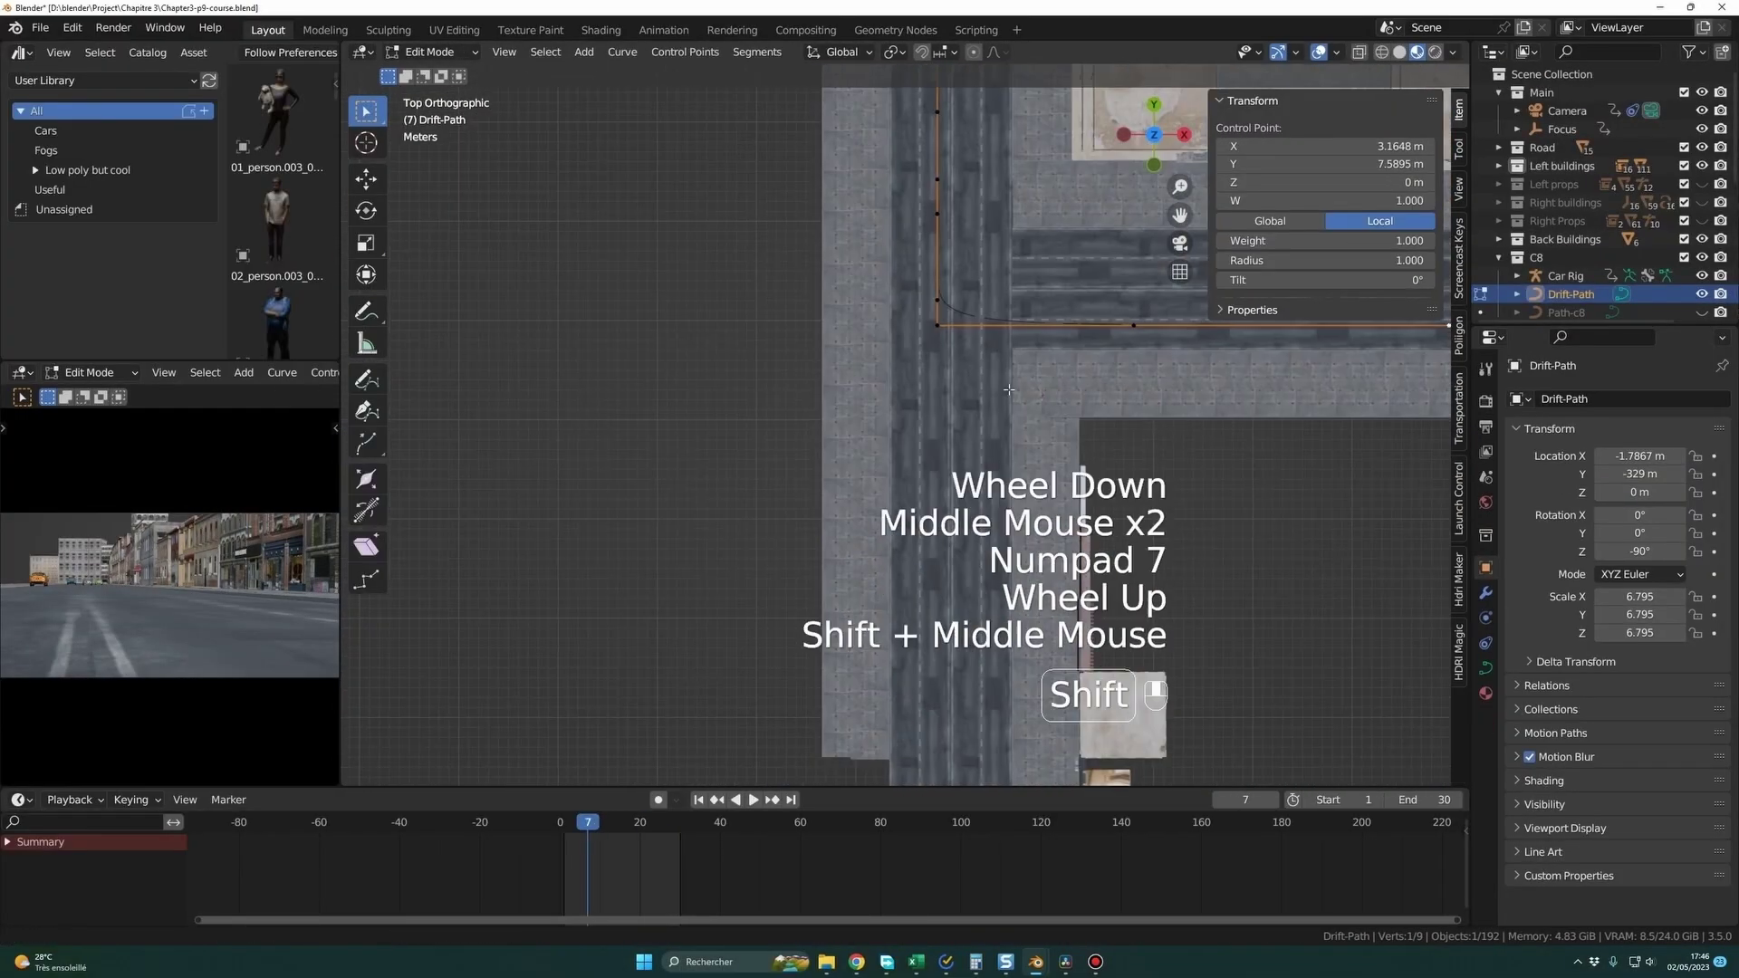
pyautogui.scroll(2, 1009, 390)
pyautogui.keyDown('shift'); pyautogui.moveTo(1008, 389); pyautogui.dragTo(772, 444, button='middle'); pyautogui.keyUp('shift')
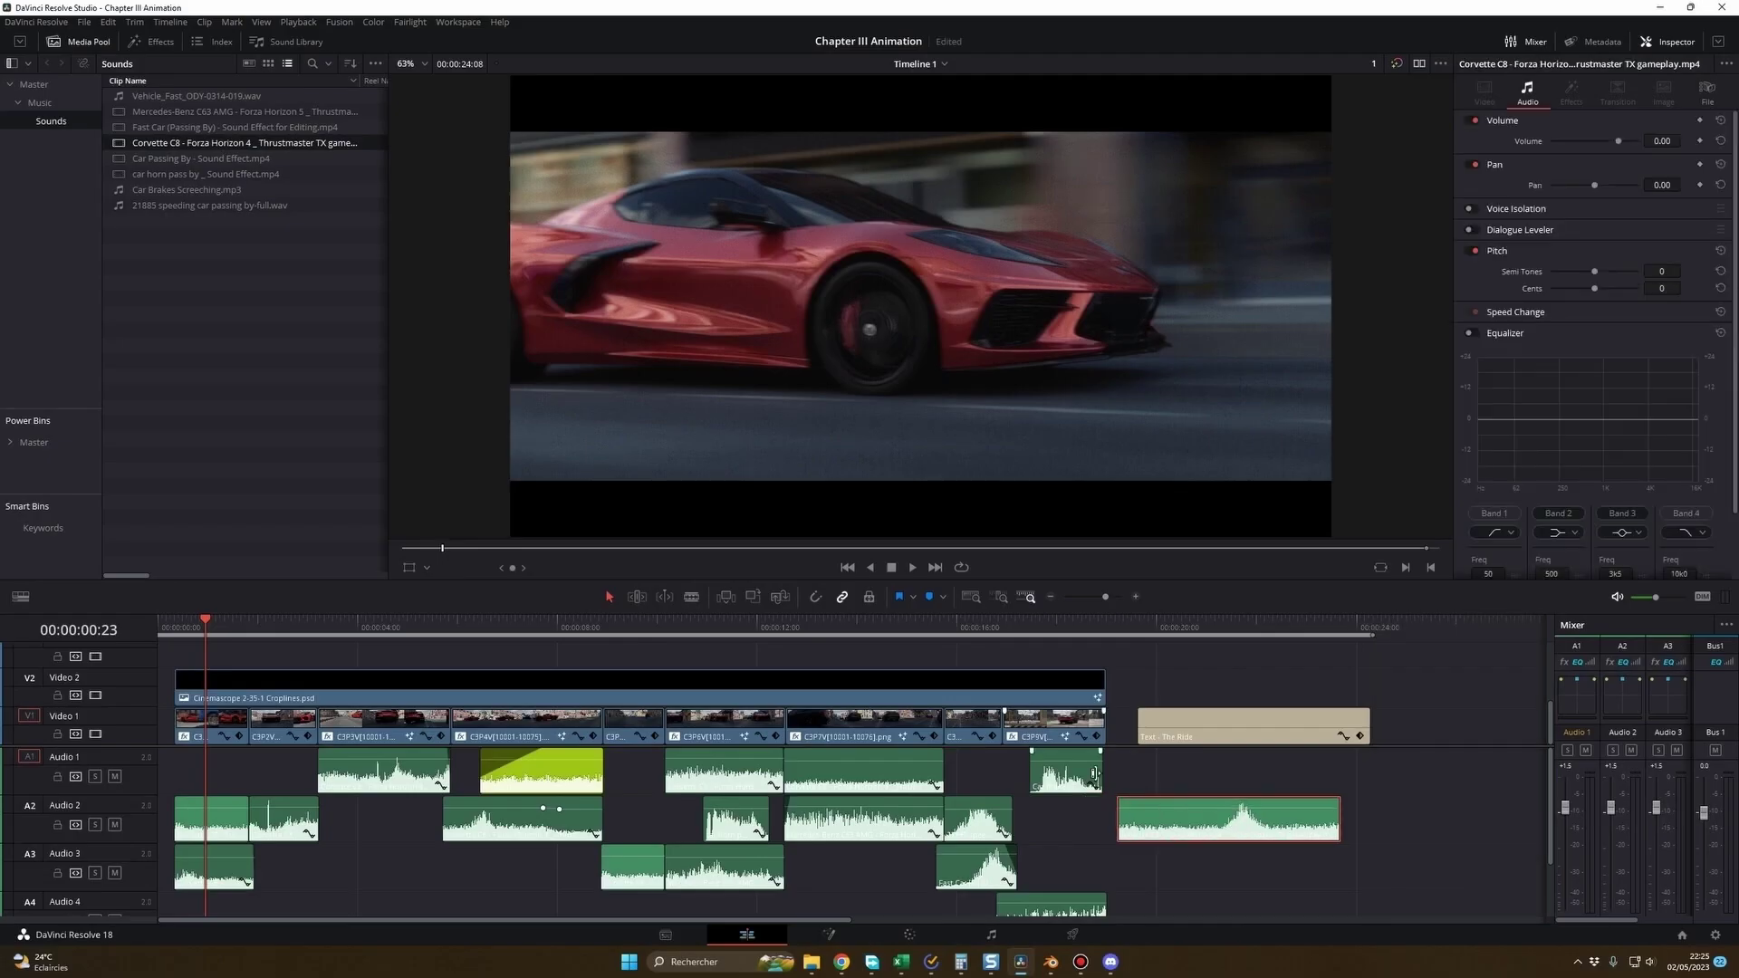
pyautogui.moveTo(1311, 820); pyautogui.dragTo(358, 883)
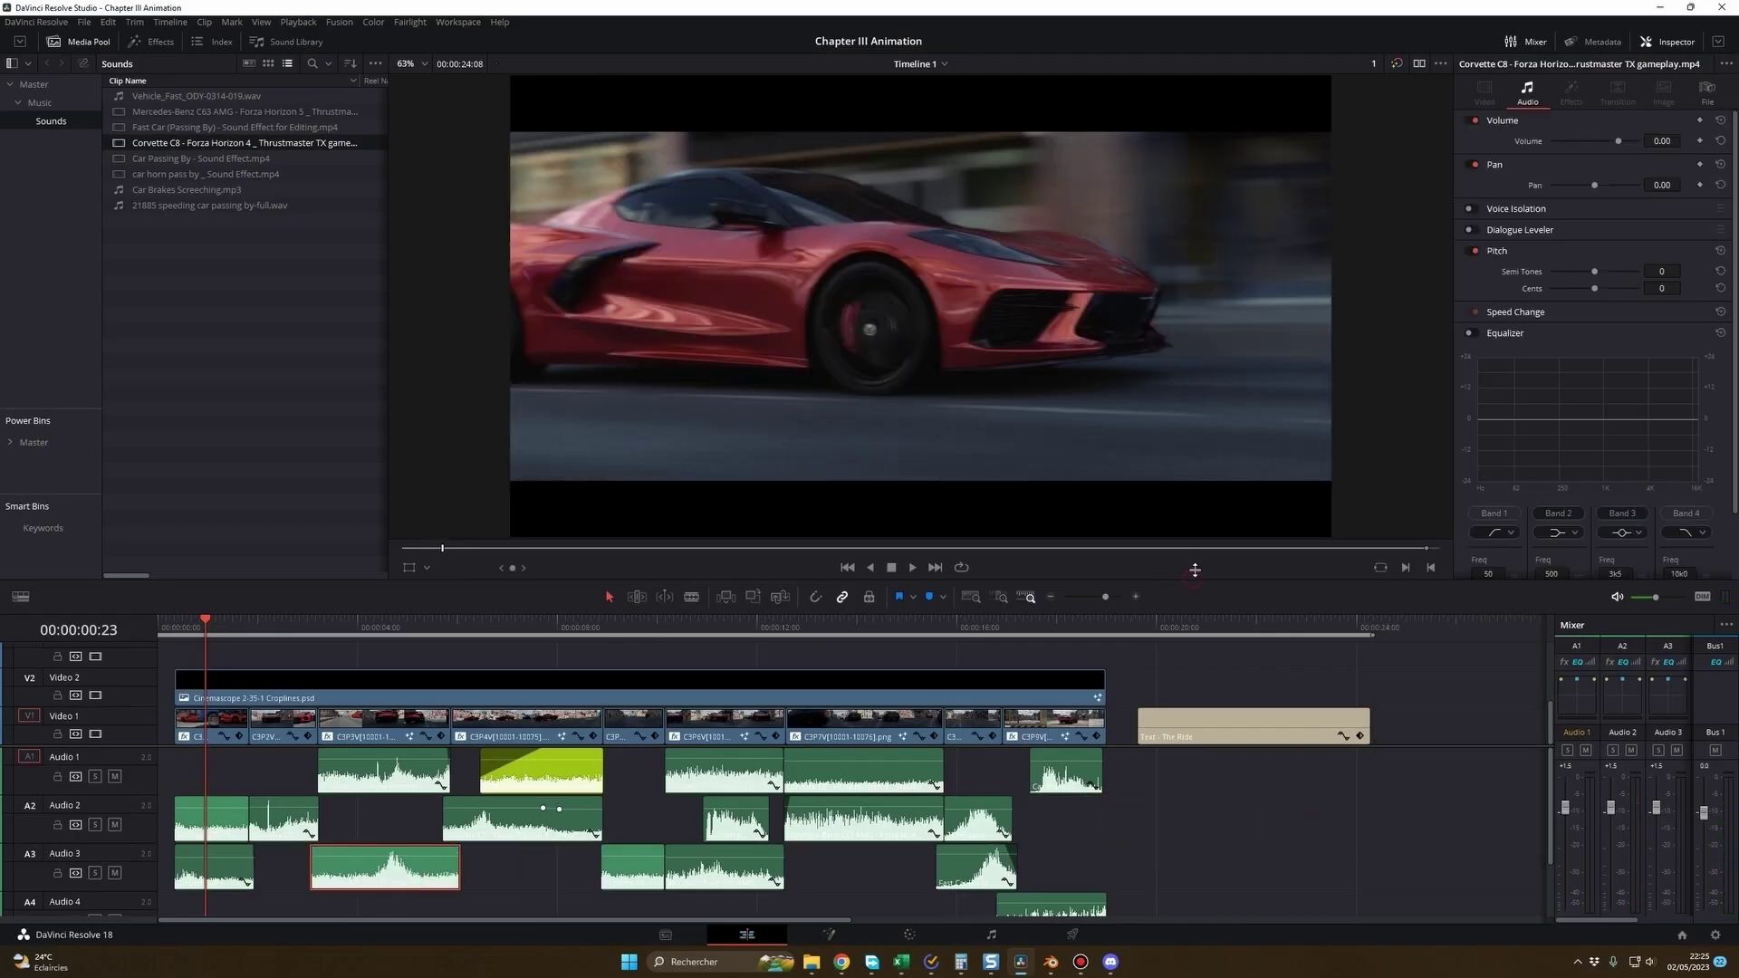
pyautogui.moveTo(1194, 569); pyautogui.dragTo(1195, 409)
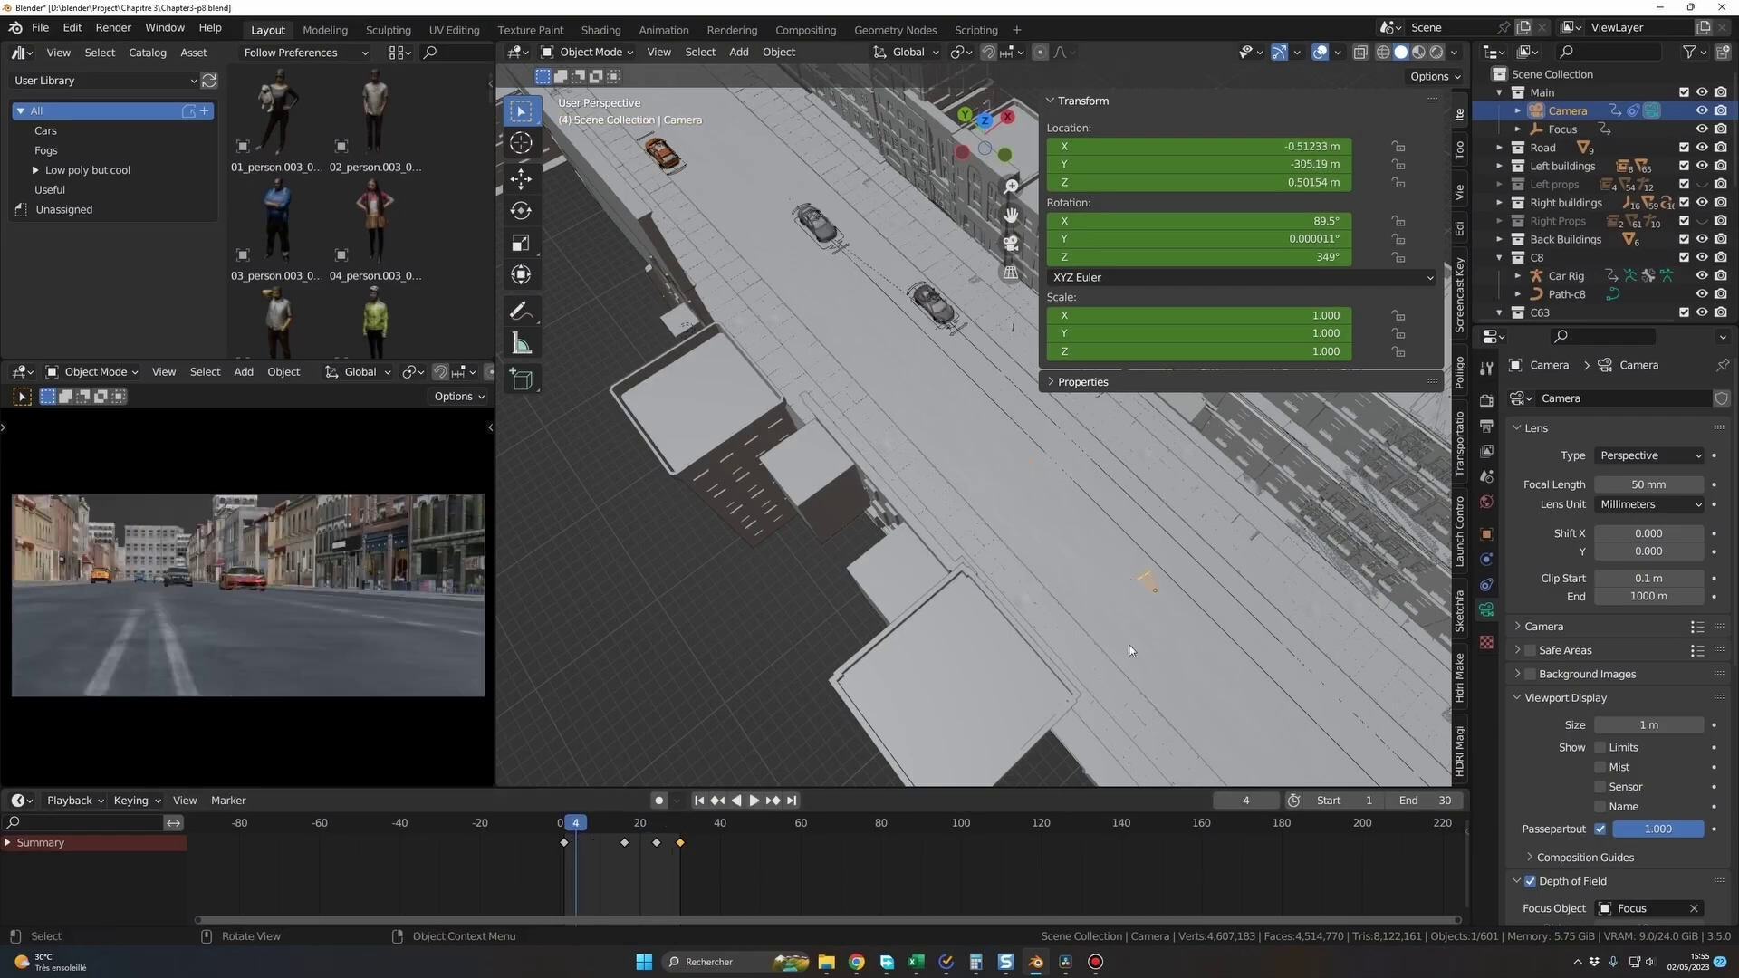
# - Play the city traffic shot through to frame 30, then stop and return to frame 1
pyautogui.press('space')
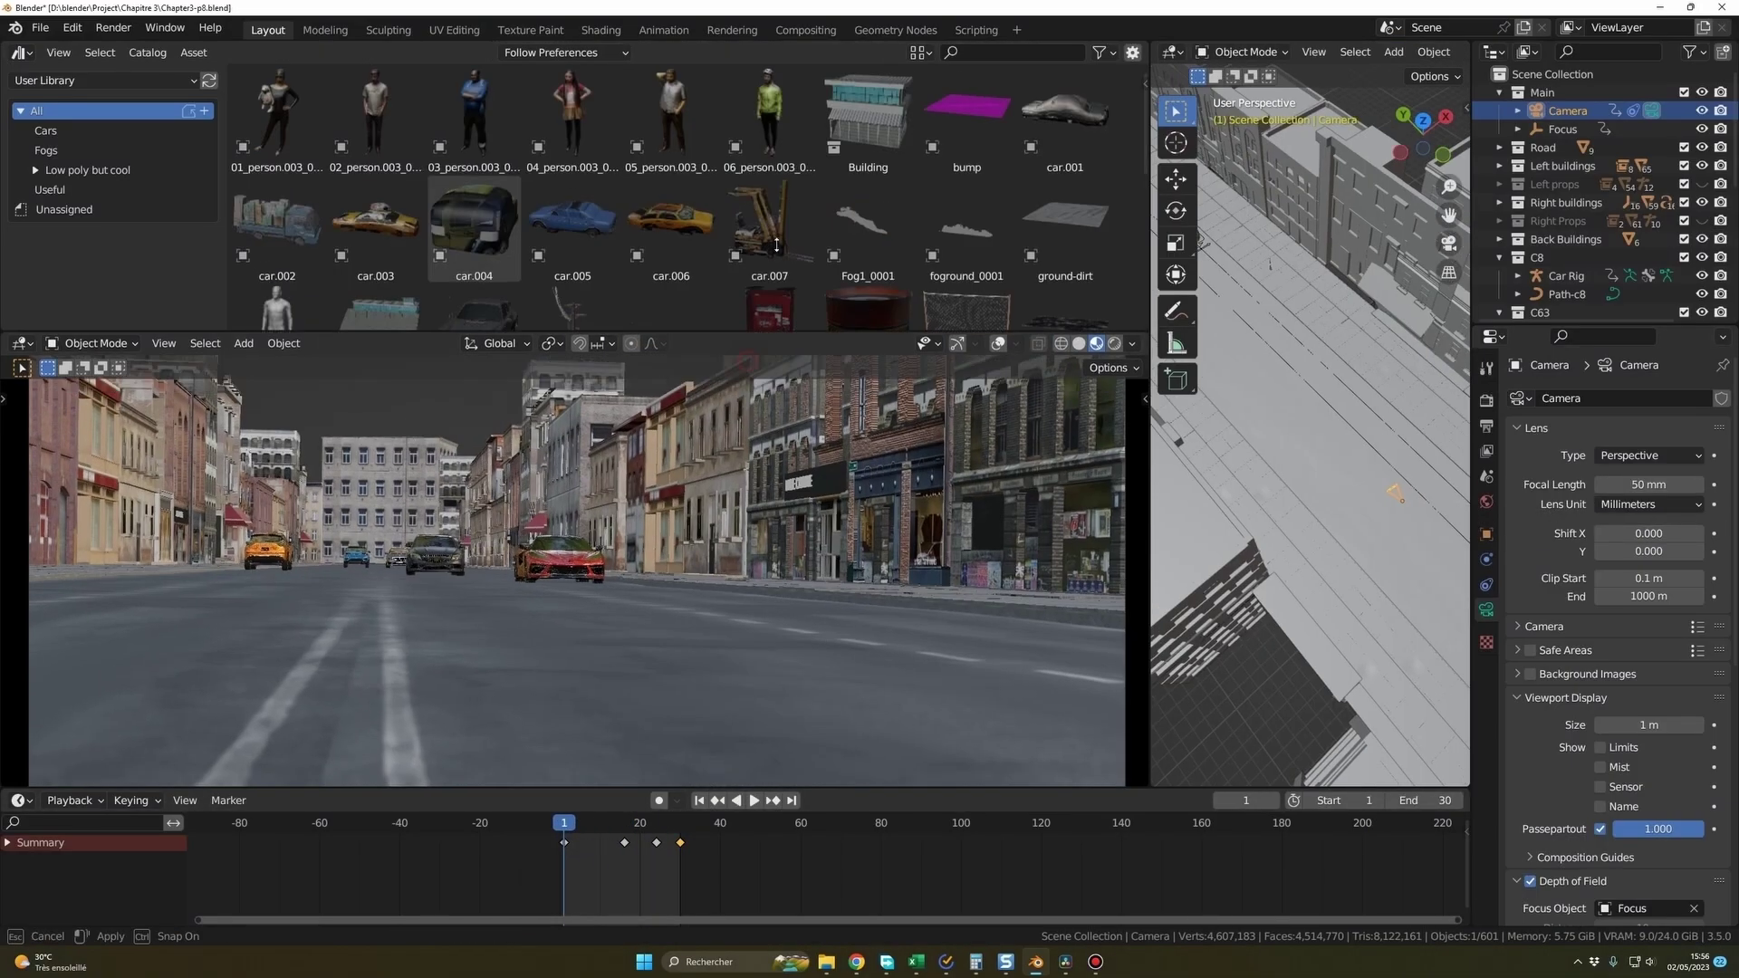
pyautogui.press('Escape')
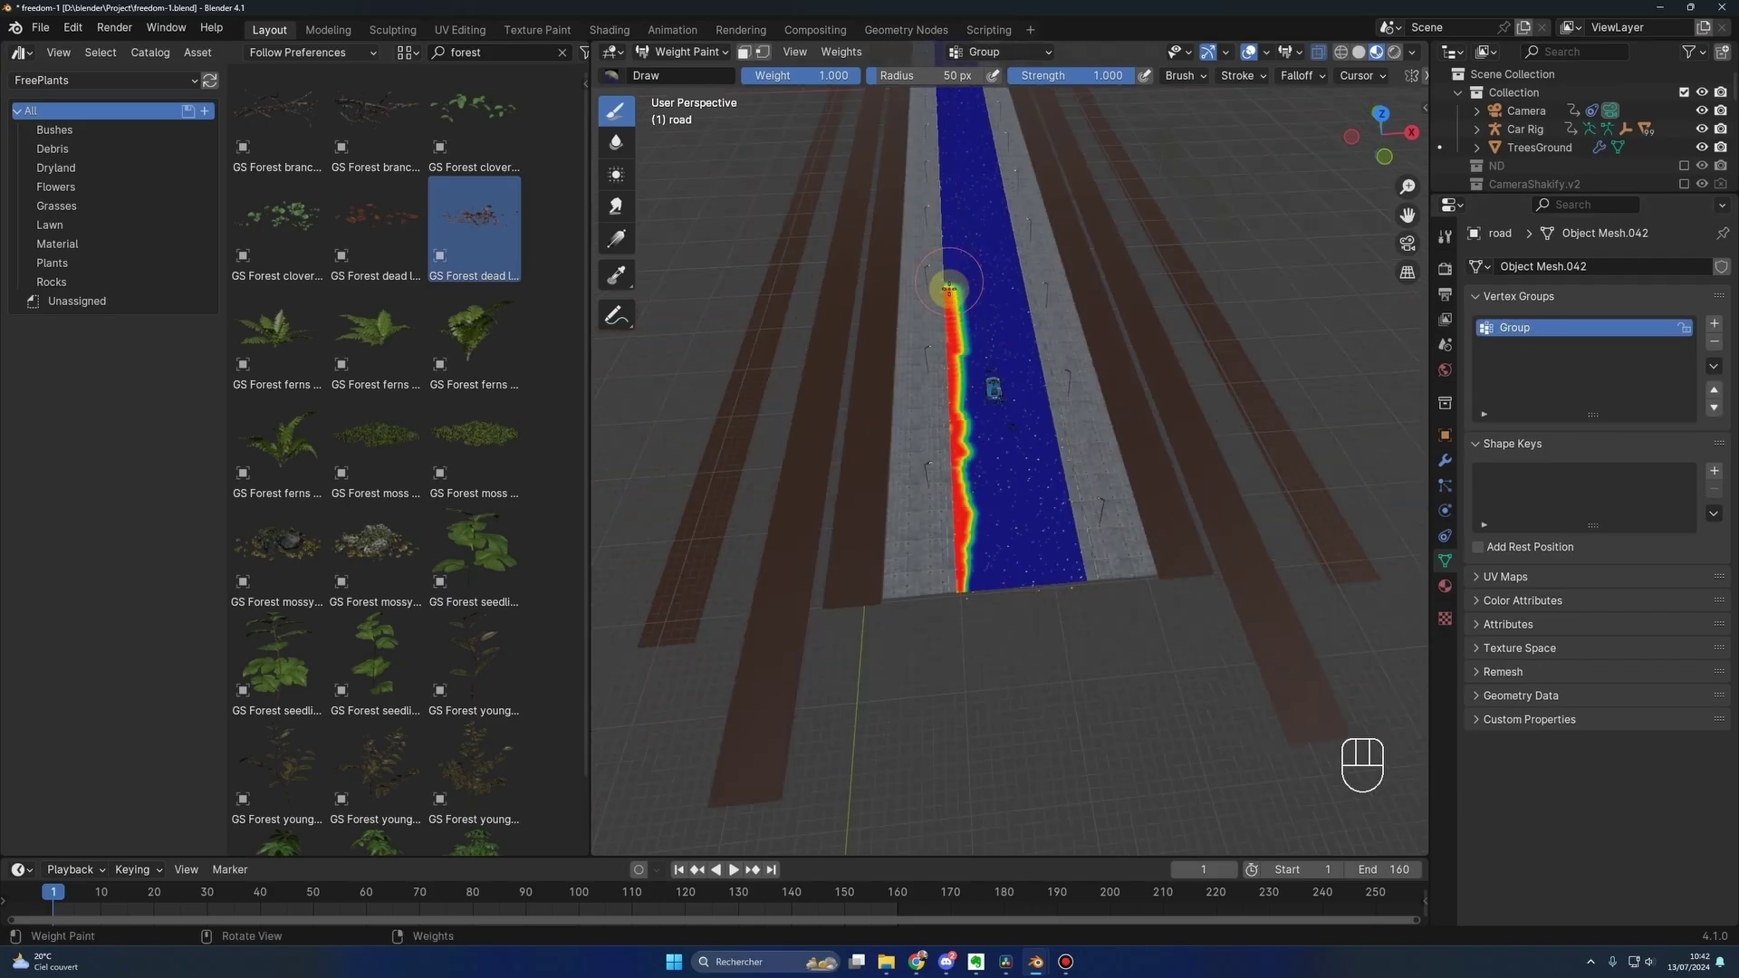
# - Undo the last weight-paint stroke on the leavesdata group and return to Object Mode to view the leaves
pyautogui.hotkey('ctrl', 'z')
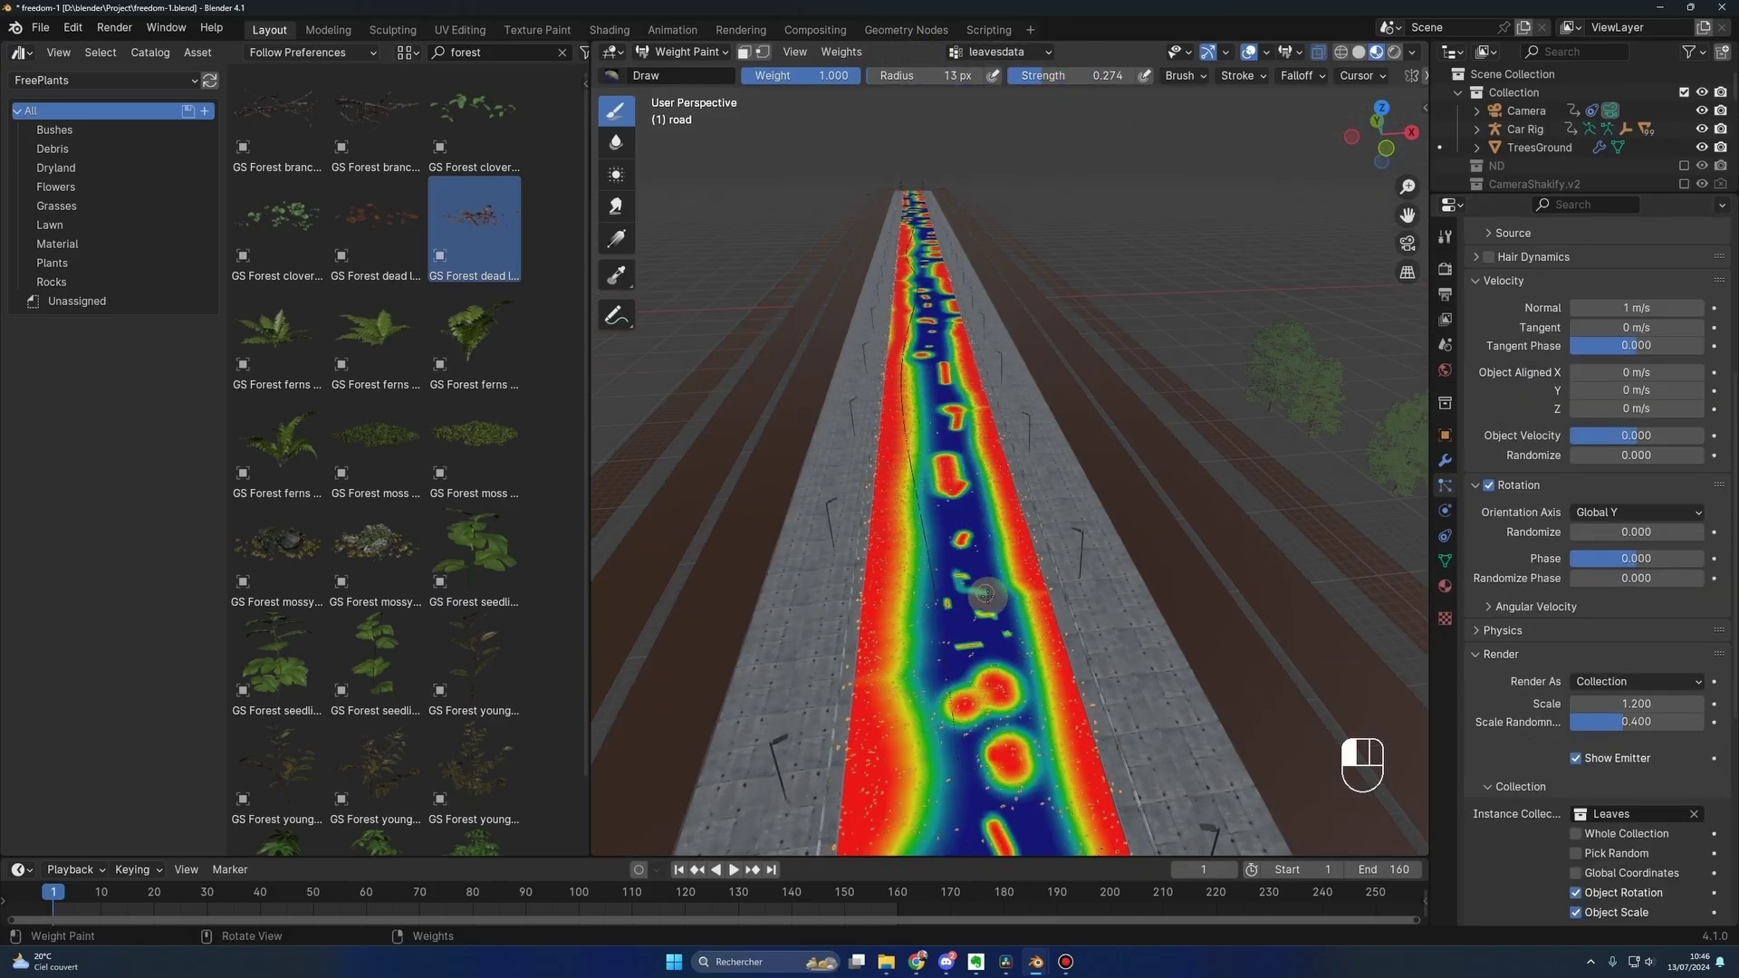
pyautogui.scroll(-5, 906, 408)
pyautogui.scroll(3, 906, 408)
pyautogui.click(681, 52)
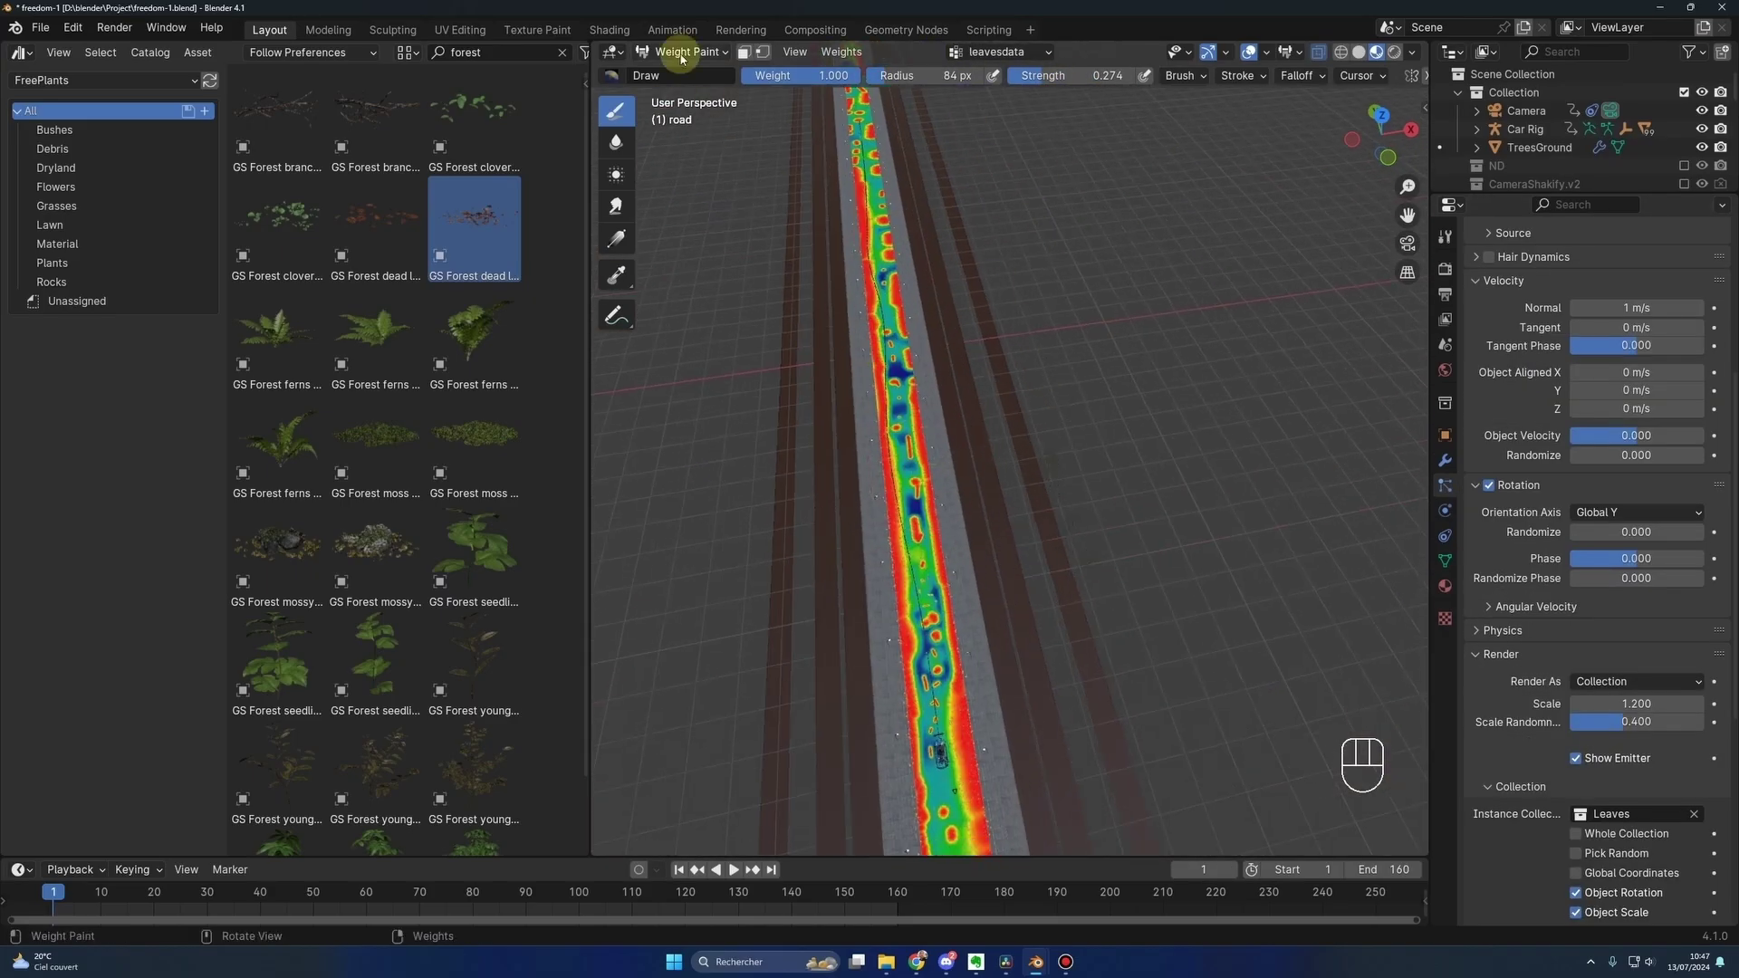
pyautogui.click(675, 72)
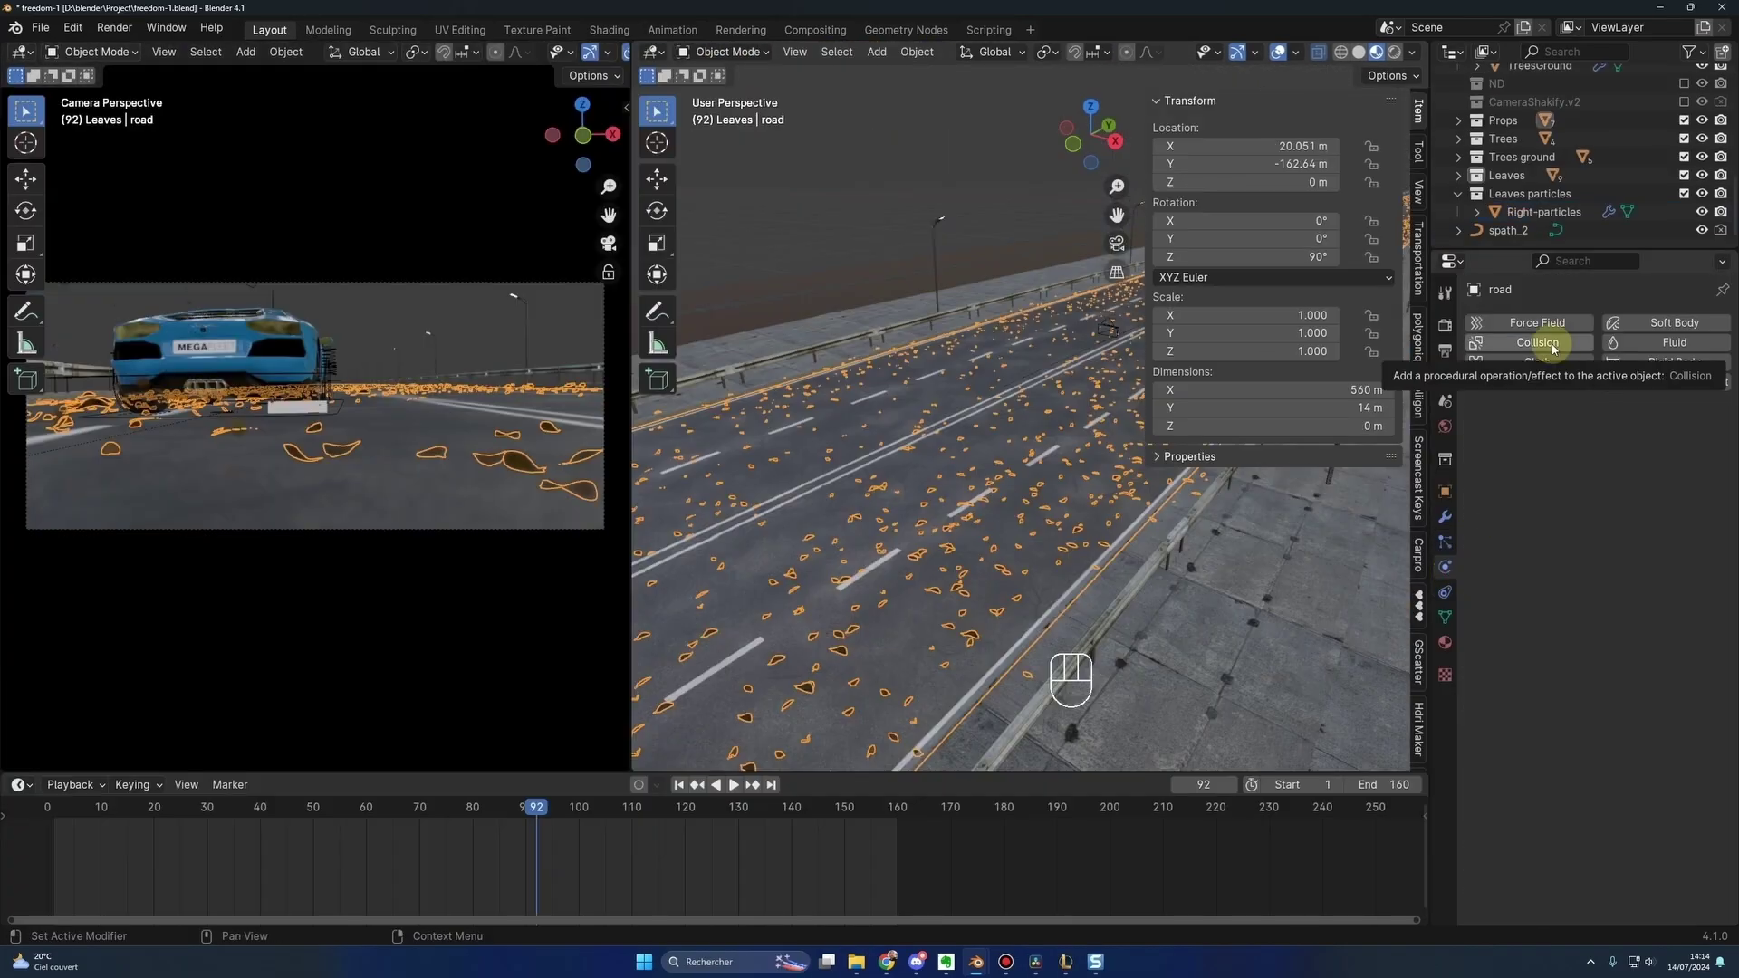
# - Enable Collision physics on the road, replay the falling leaves from the start, and switch to Shading
pyautogui.click(1539, 345)
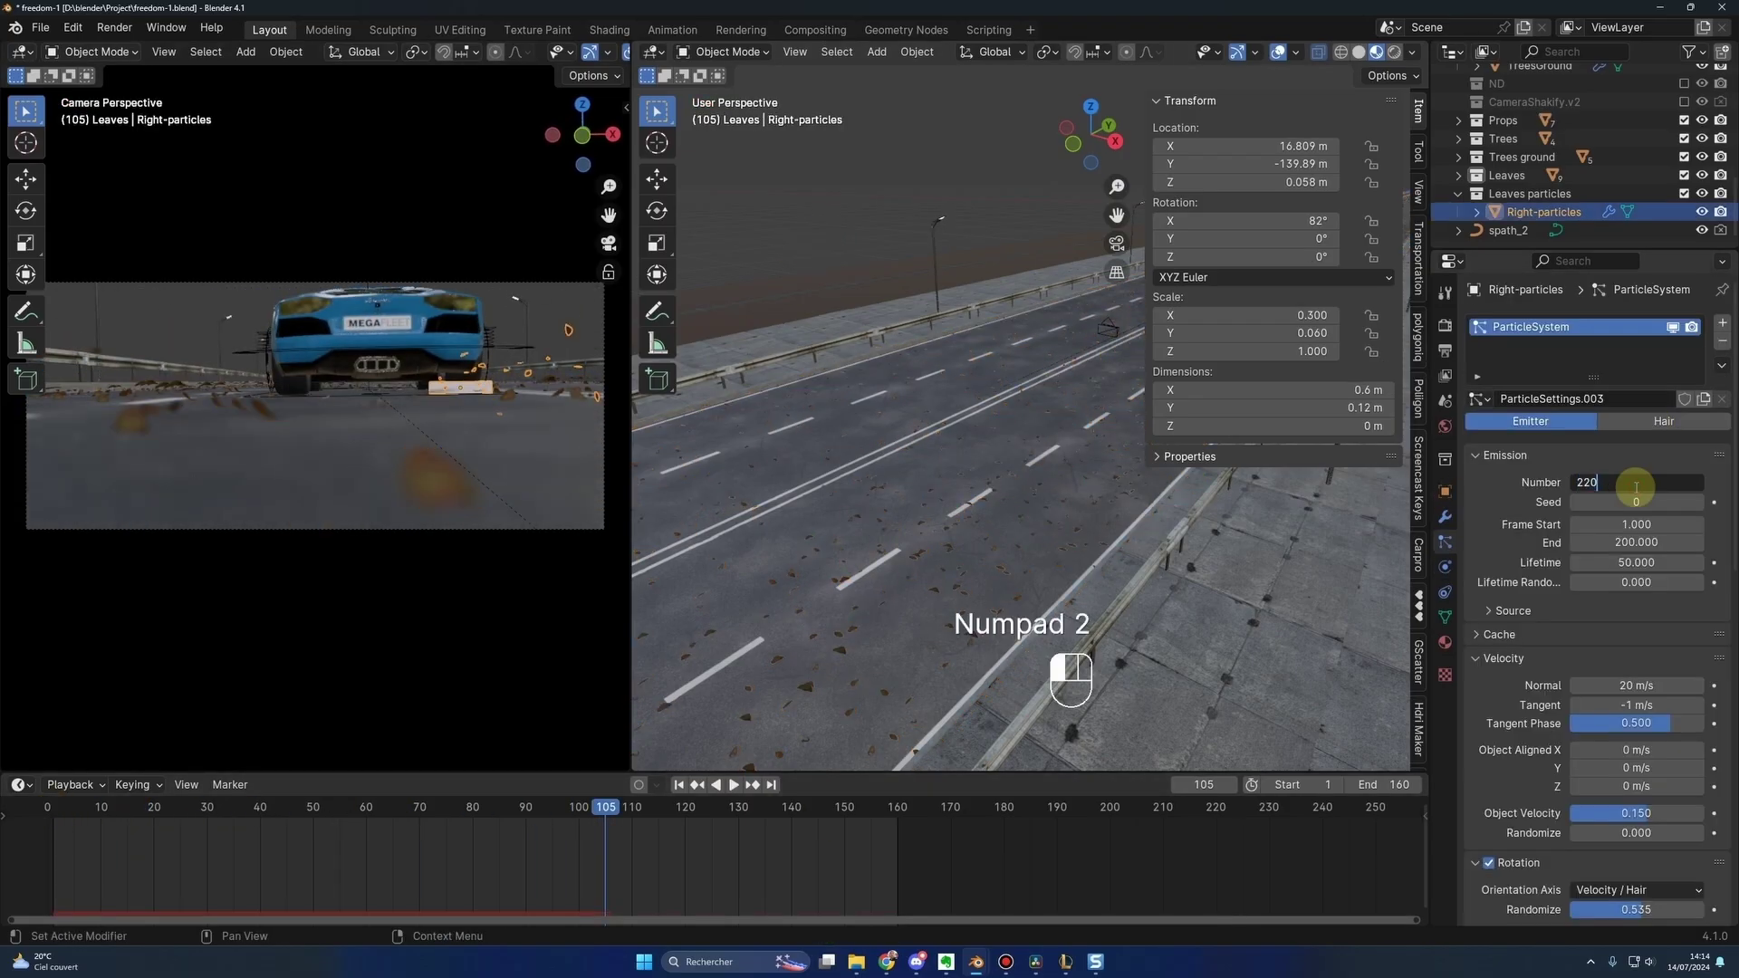
pyautogui.hotkey('shift', 'Left')
pyautogui.press('space')
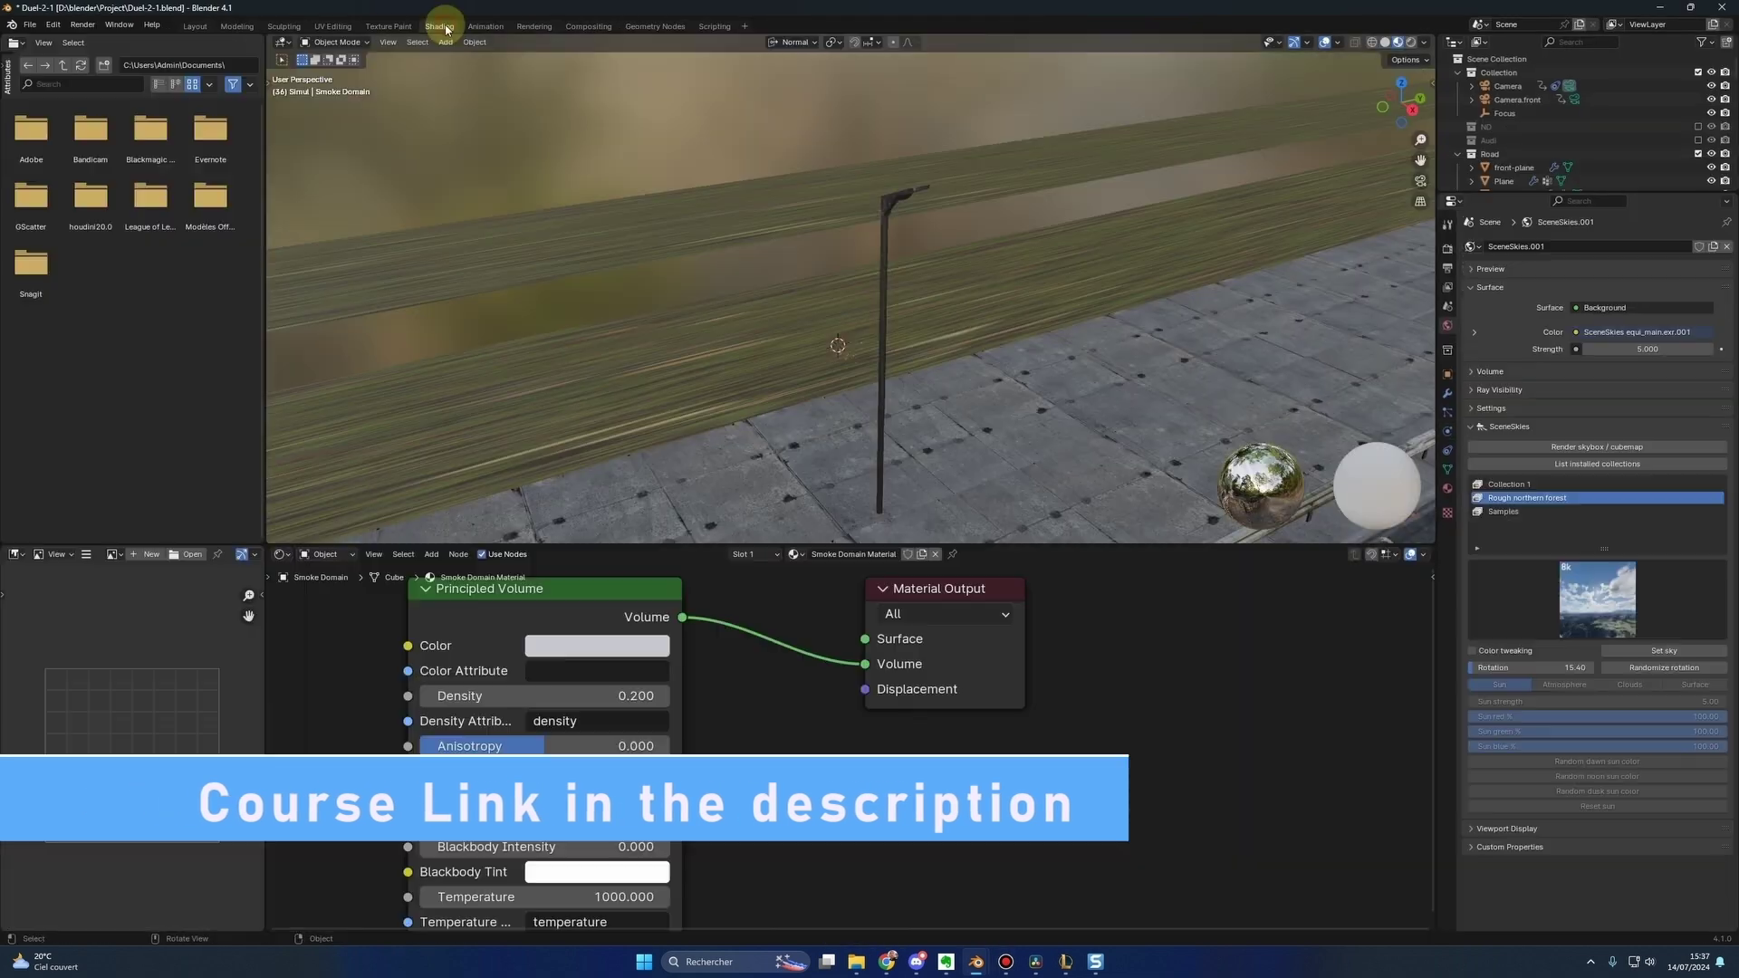
pyautogui.click(441, 28)
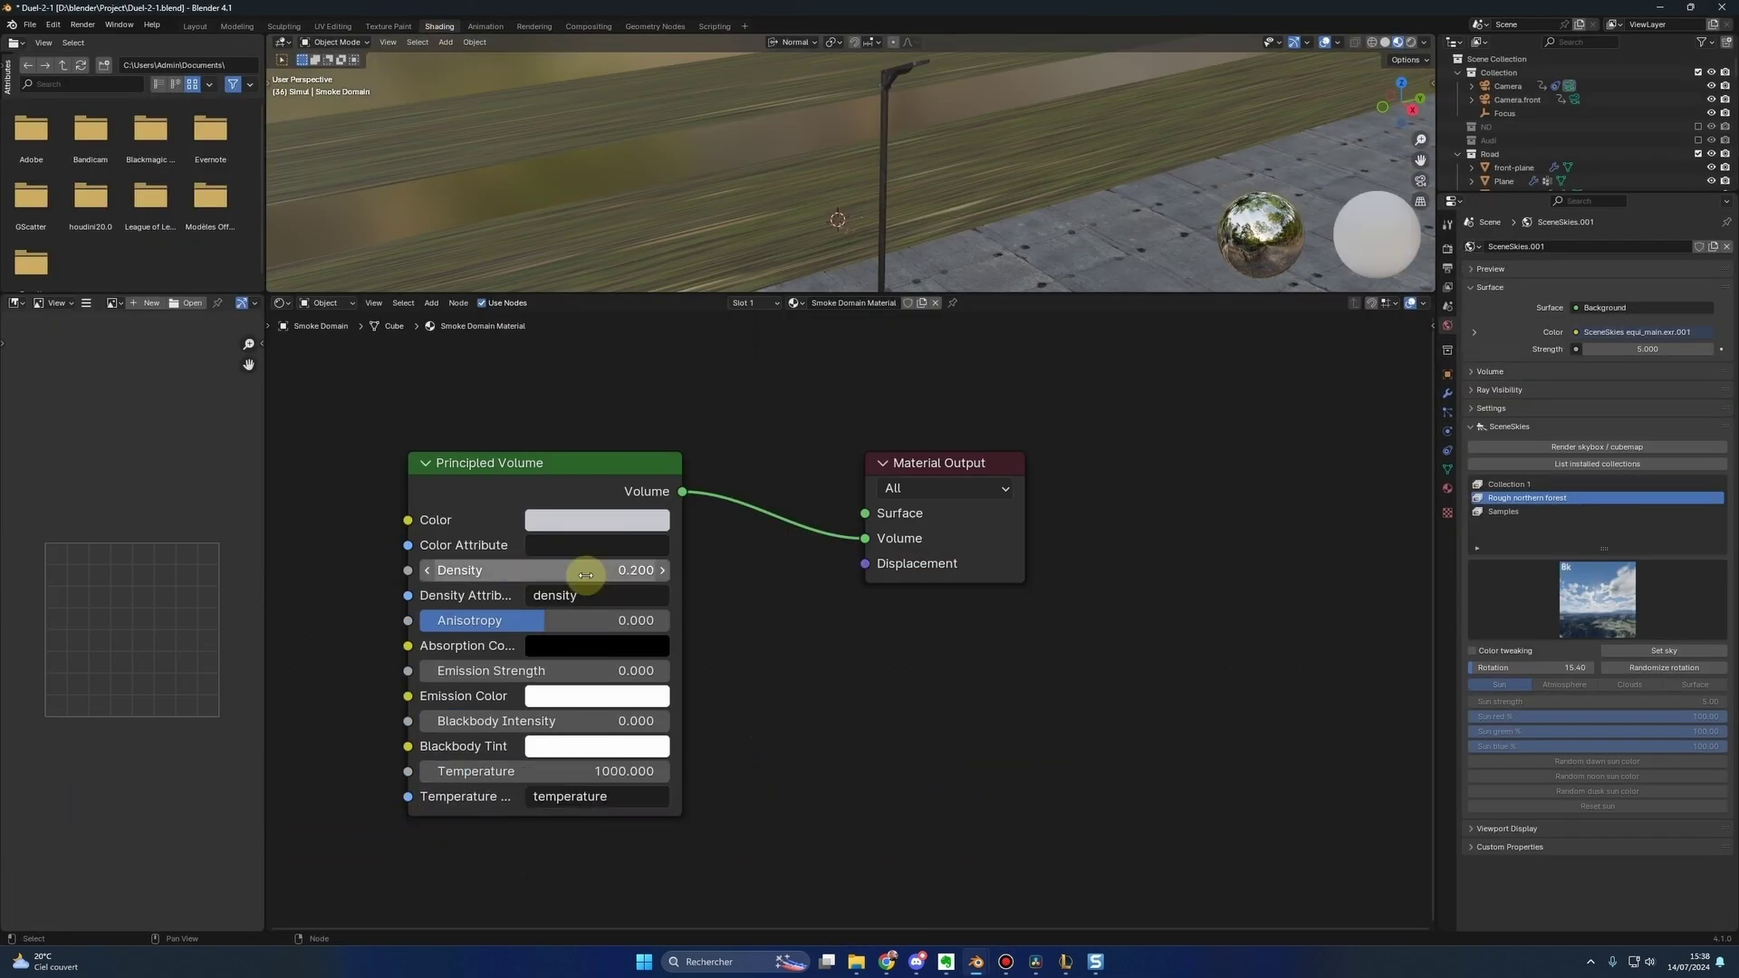